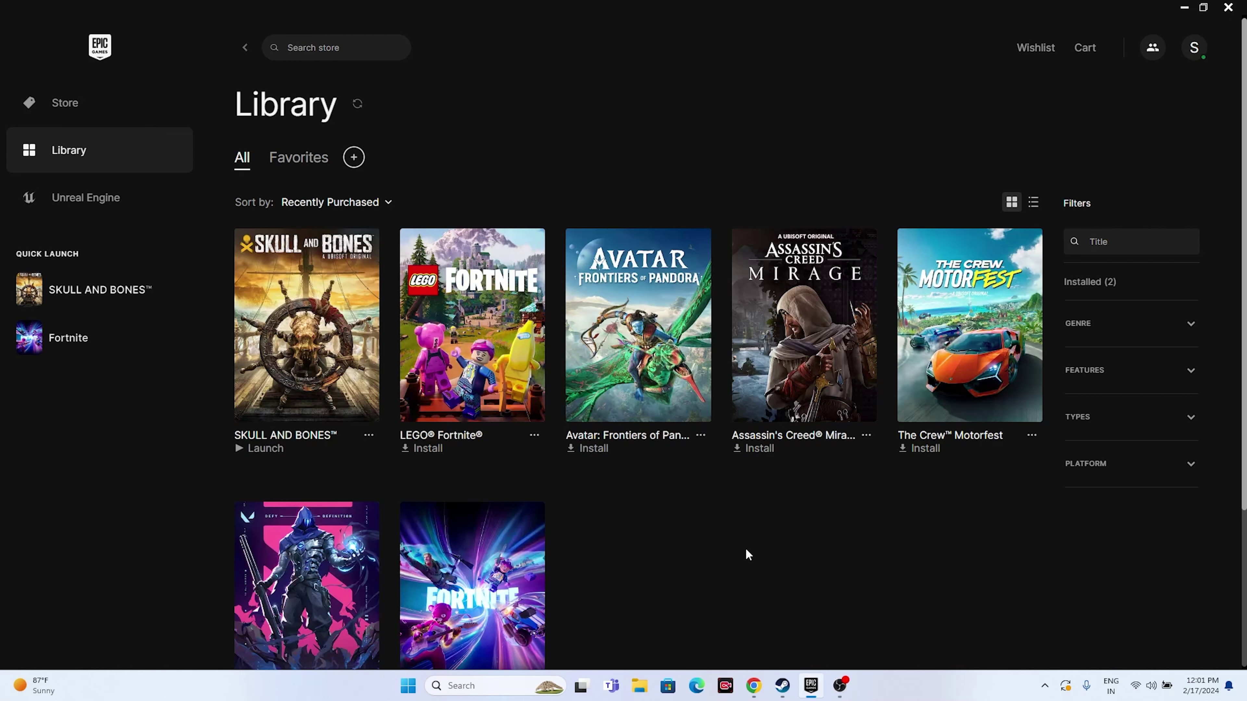
{"action": "key", "text": "XF86AudioRaiseVolume"}
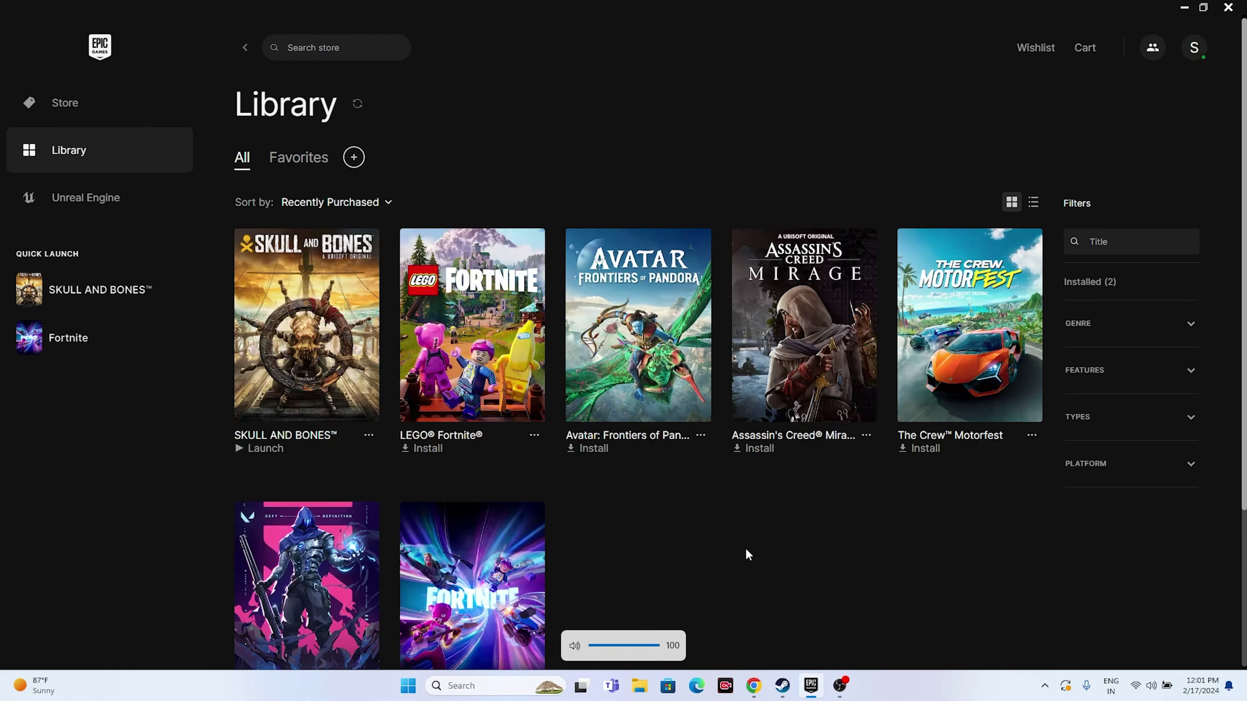
{"action": "left_click", "coordinate": [67, 118]}
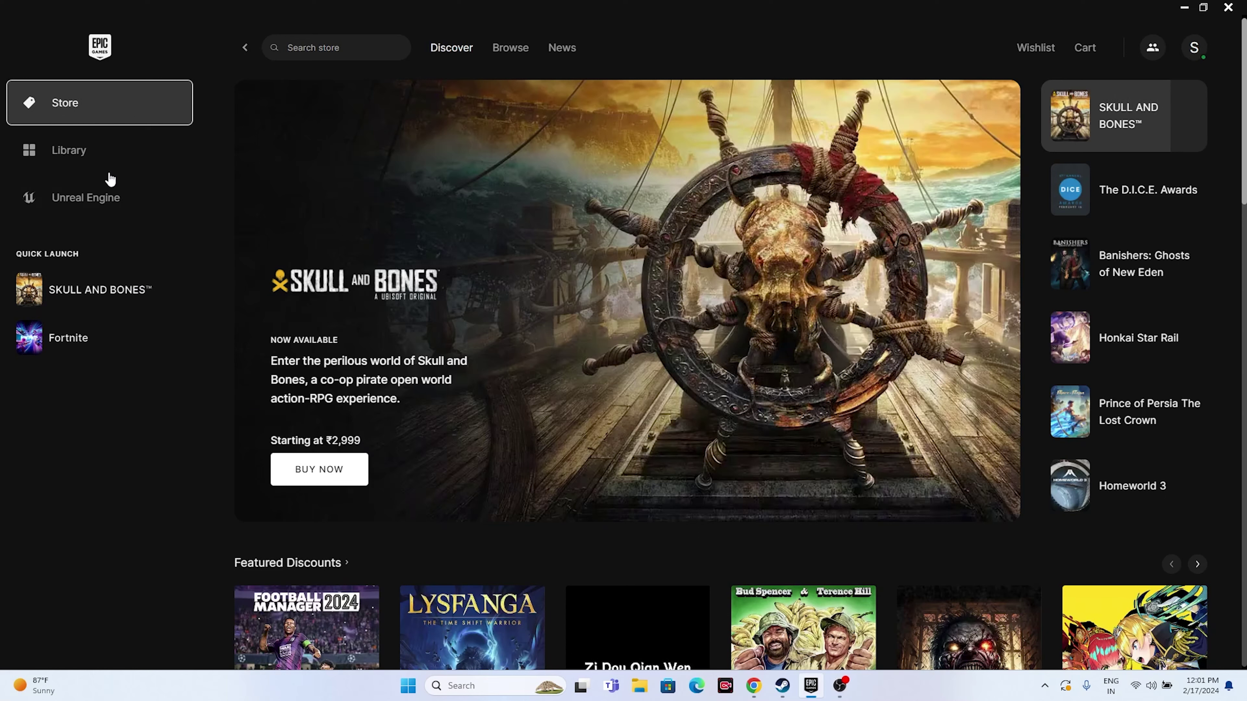
{"action": "left_click", "coordinate": [105, 160]}
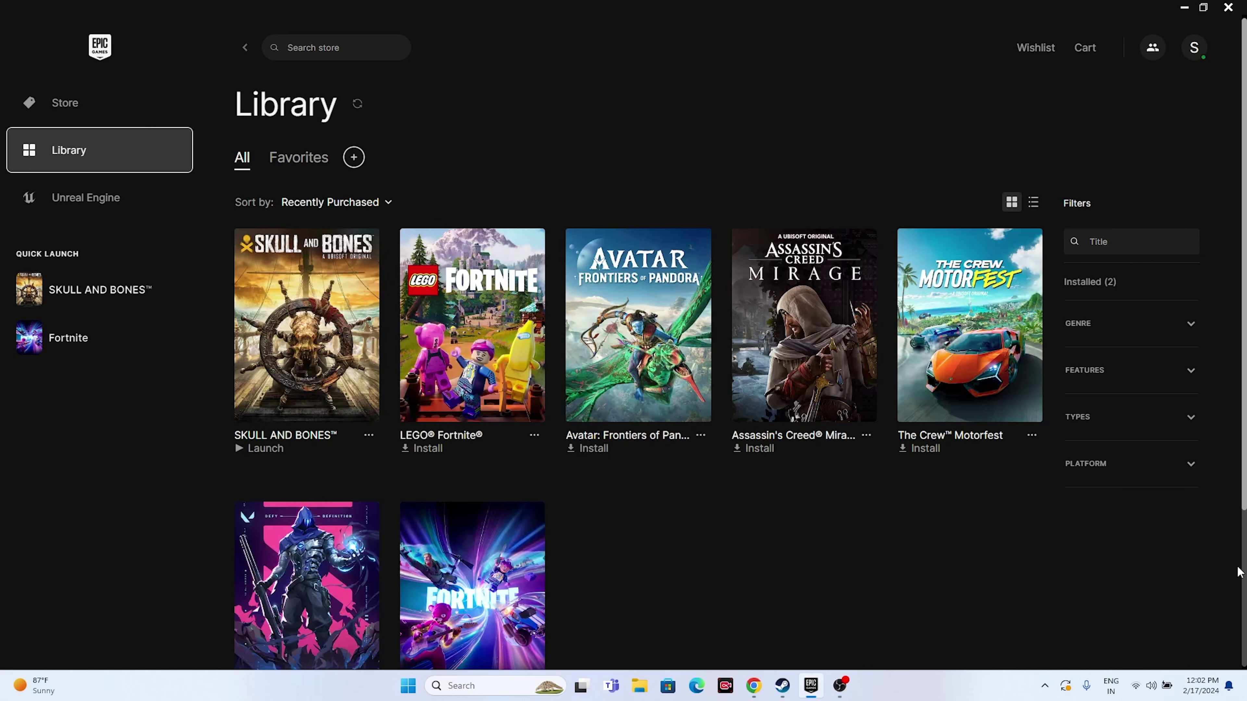
- Minimize the launcher, view the Windows power options including Restart, and dismiss them without restarting
{"action": "left_click", "coordinate": [1182, 8]}
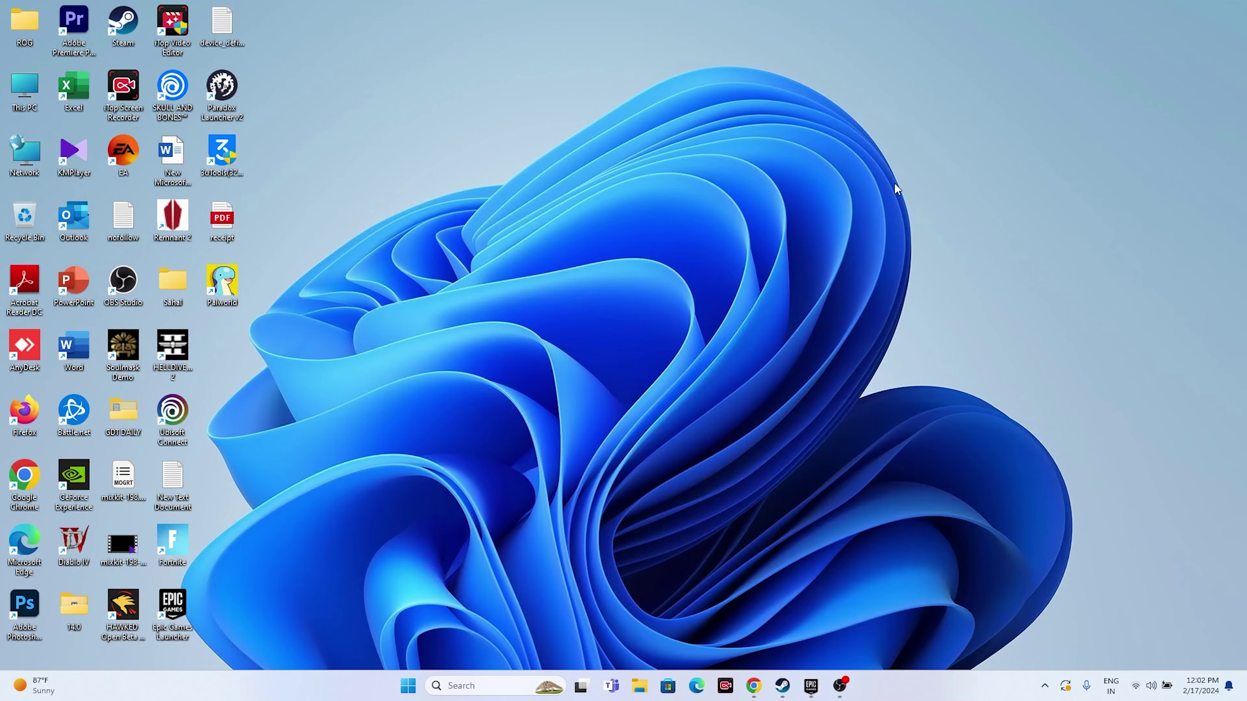
{"action": "left_click", "coordinate": [407, 686]}
{"action": "left_click", "coordinate": [785, 641]}
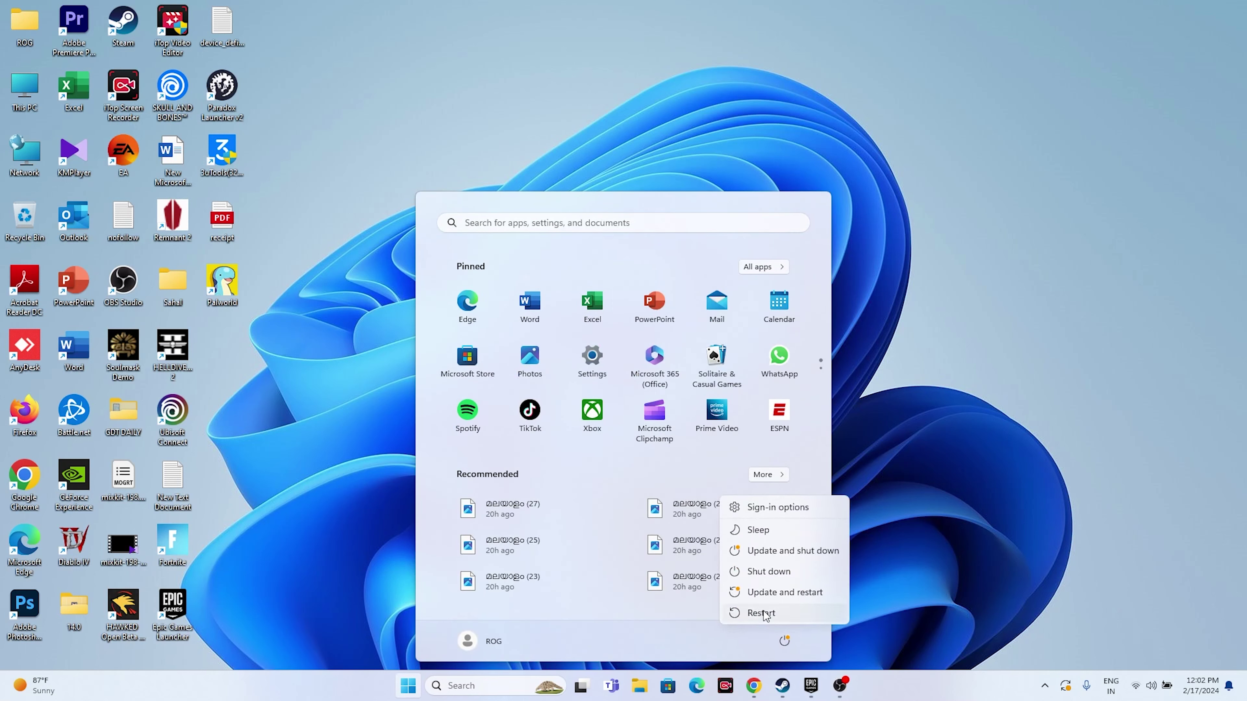
{"action": "left_click", "coordinate": [1097, 513]}
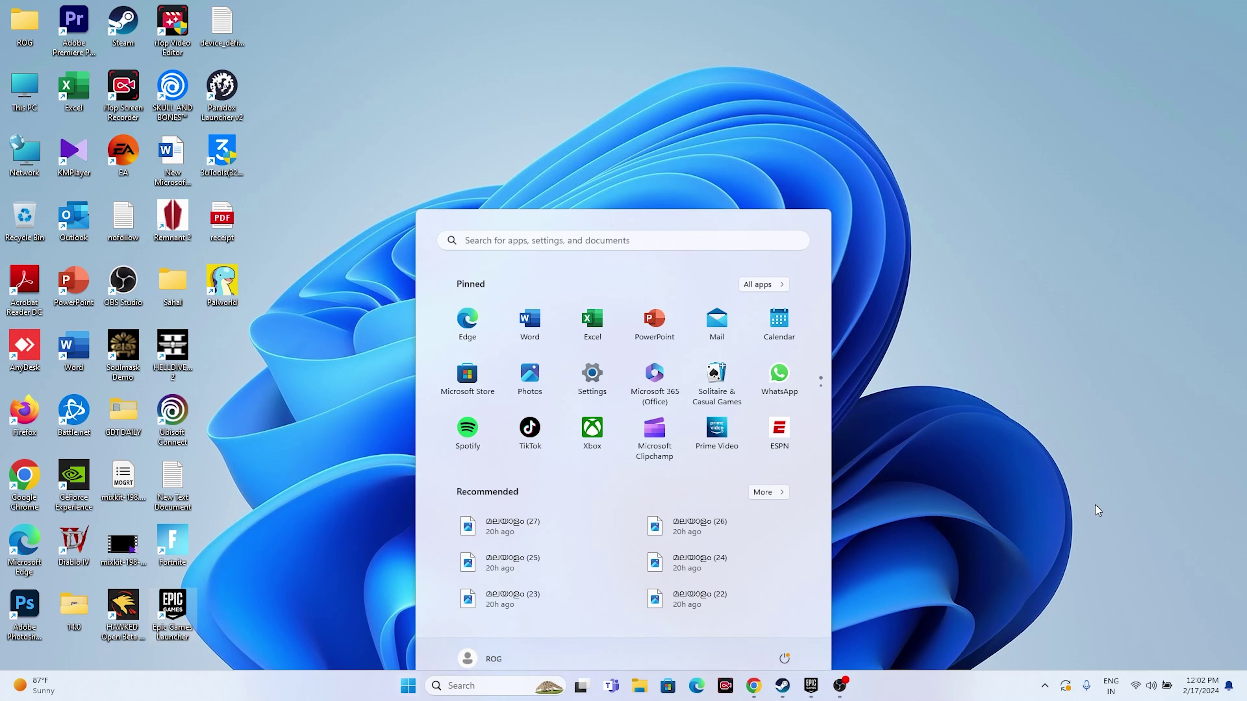
- Switch to the Epic Games Launcher and open the SKULL AND BONES installation folder in a maximized File Explorer window
{"action": "left_click", "coordinate": [813, 684]}
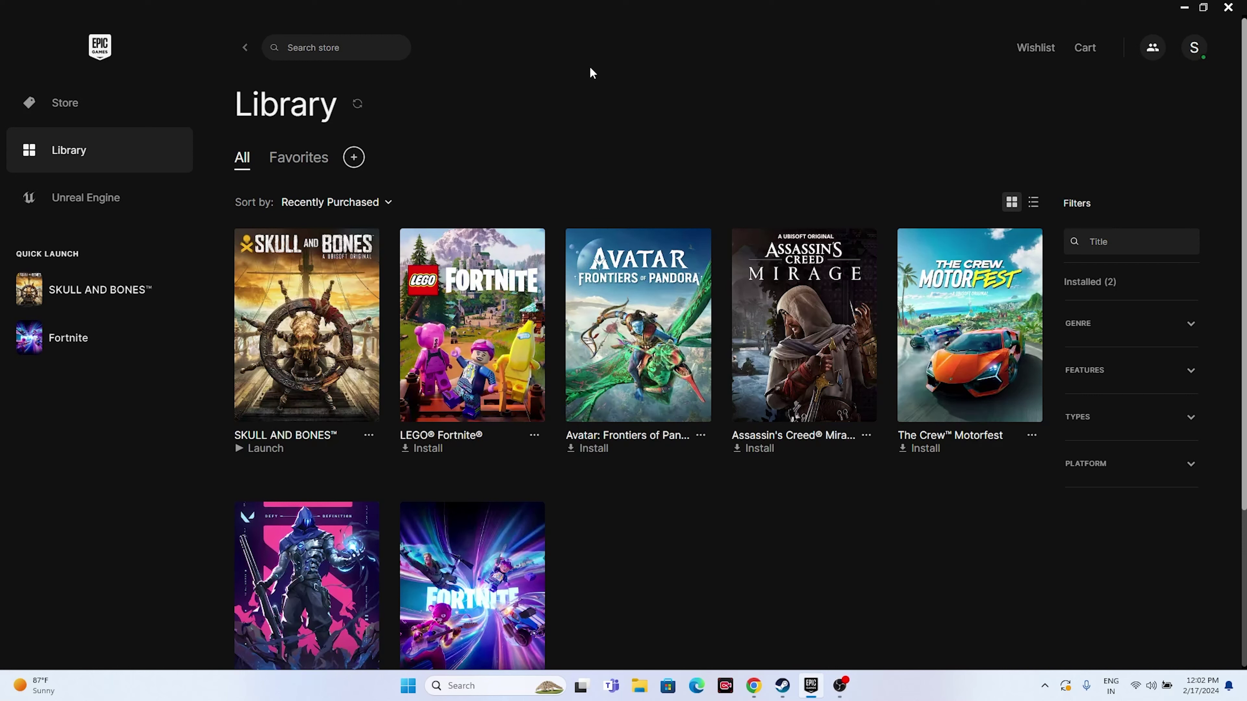
{"action": "left_click", "coordinate": [369, 435]}
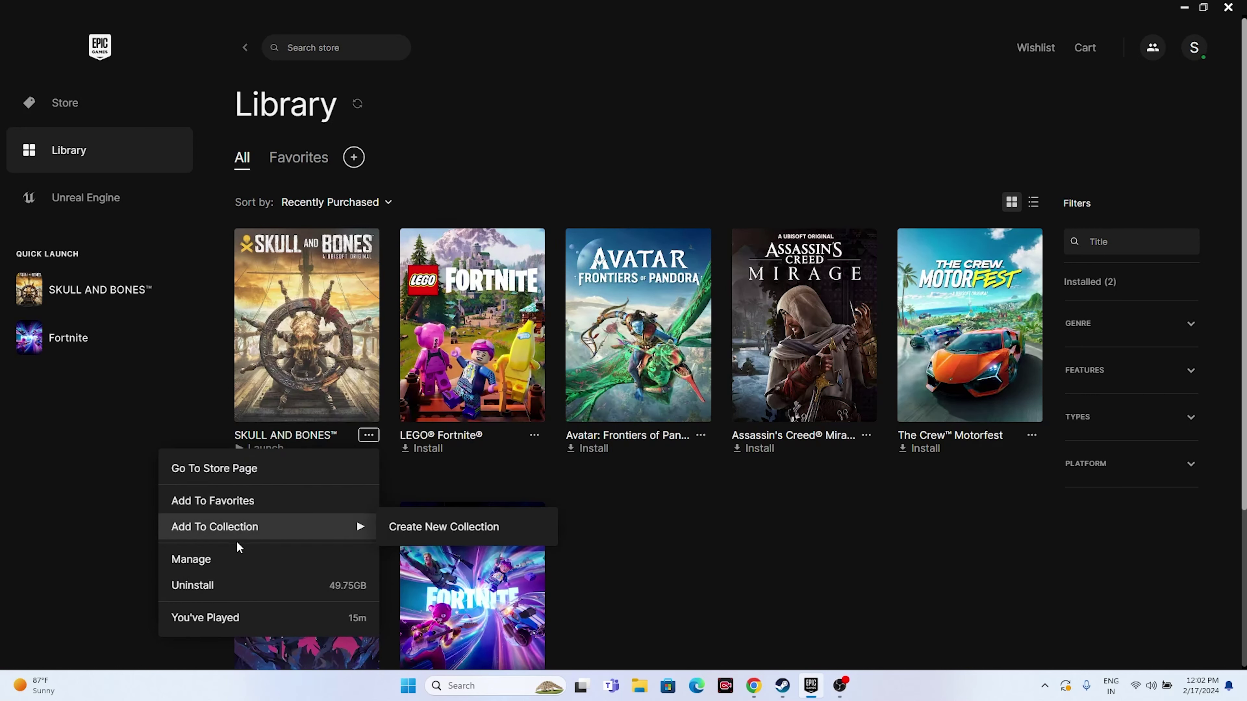
{"action": "left_click", "coordinate": [235, 558]}
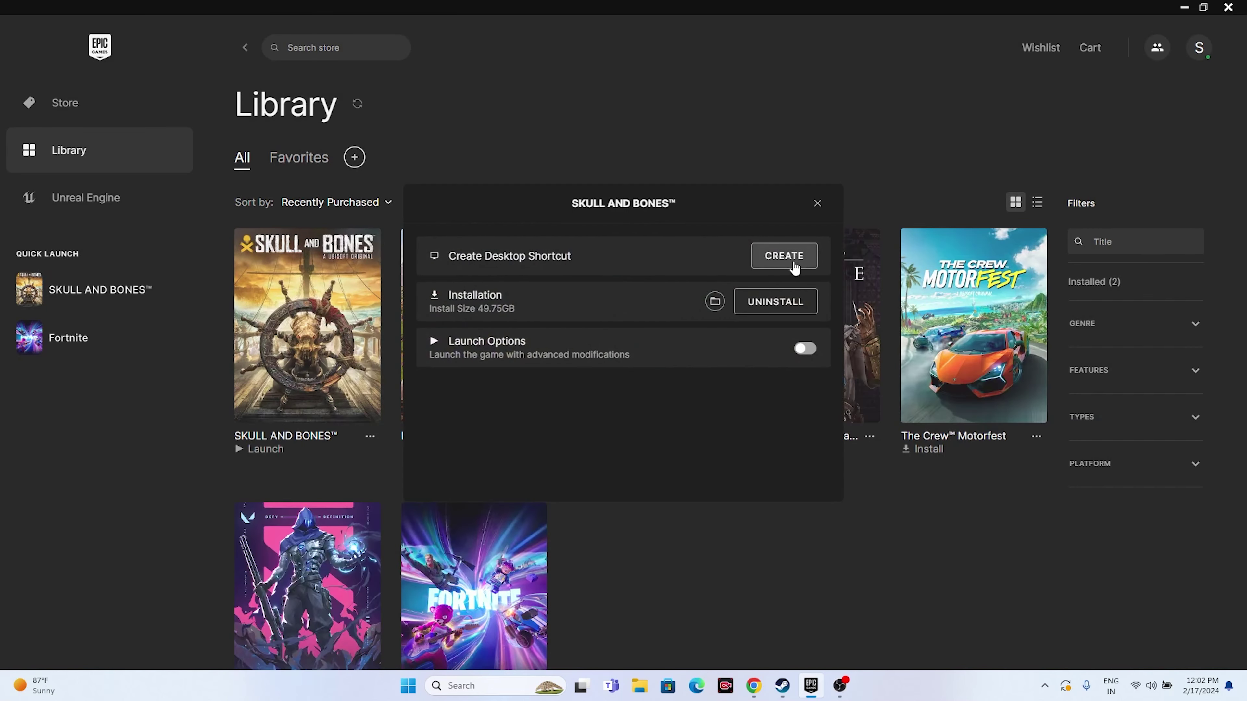
{"action": "left_click", "coordinate": [715, 302]}
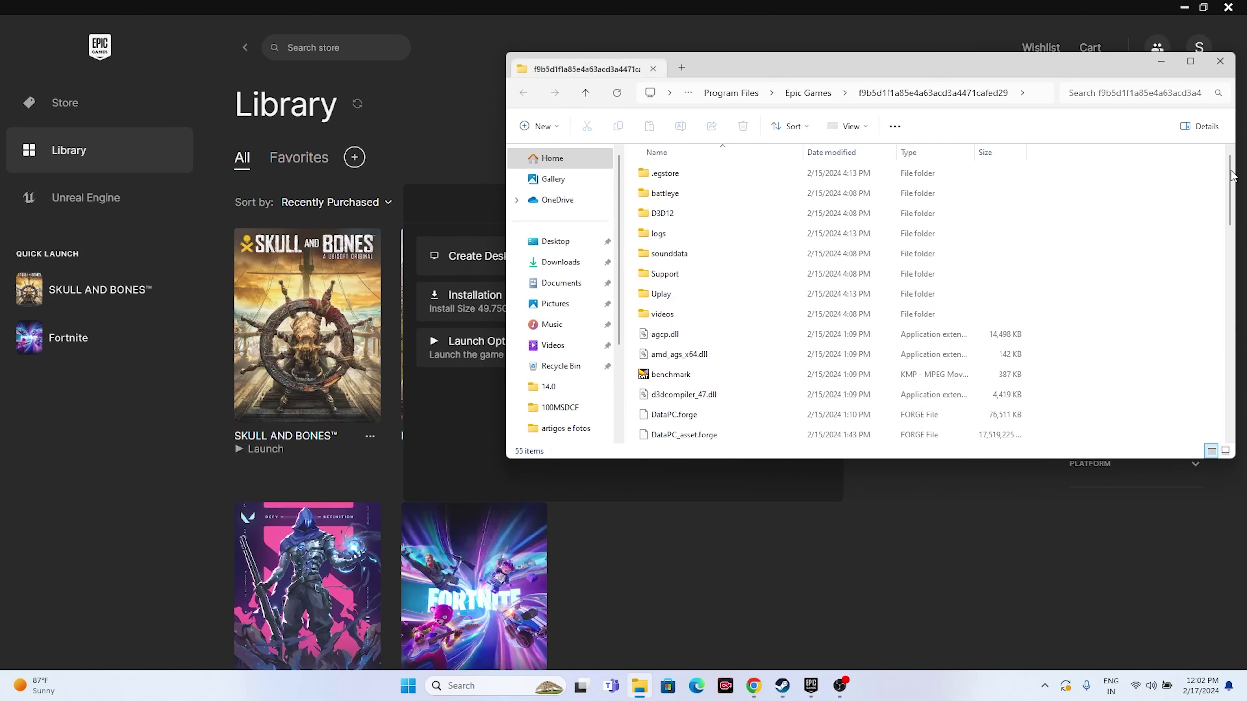
{"action": "left_click", "coordinate": [1190, 63]}
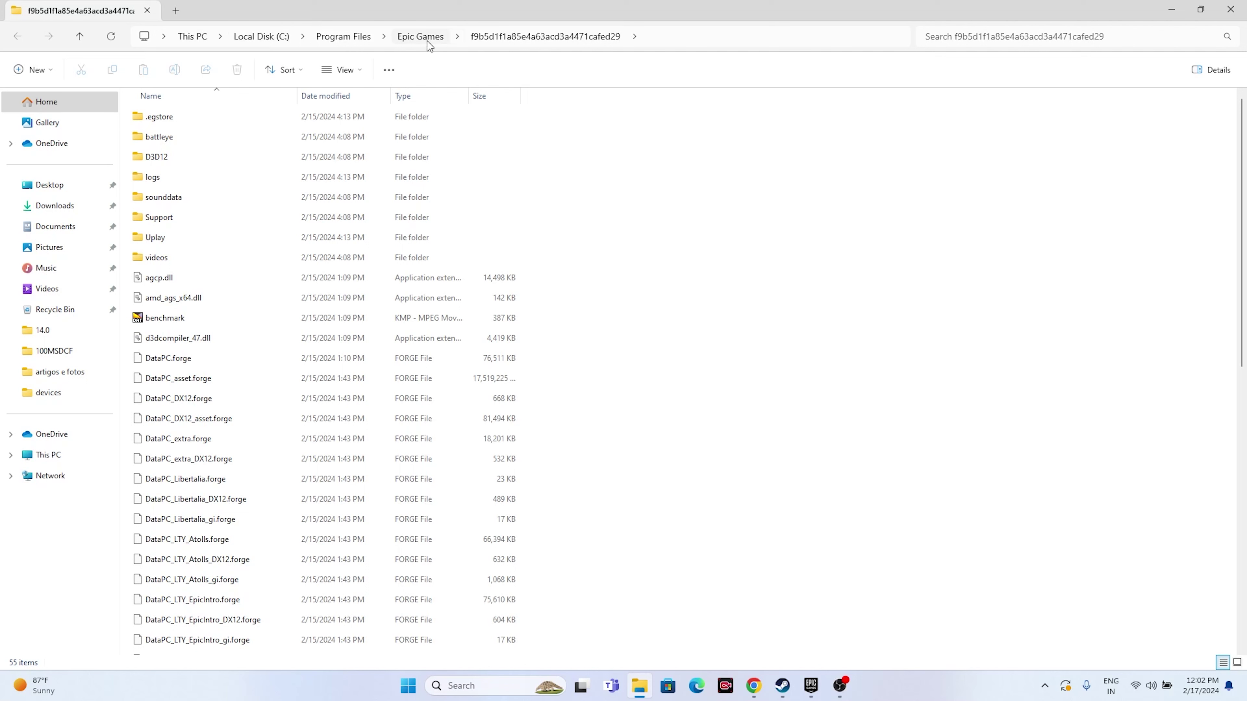
- Set the skullandbones application to always run as an administrator and save its compatibility properties
{"action": "scroll", "coordinate": [602, 324], "scroll_direction": "down", "scroll_amount": 10}
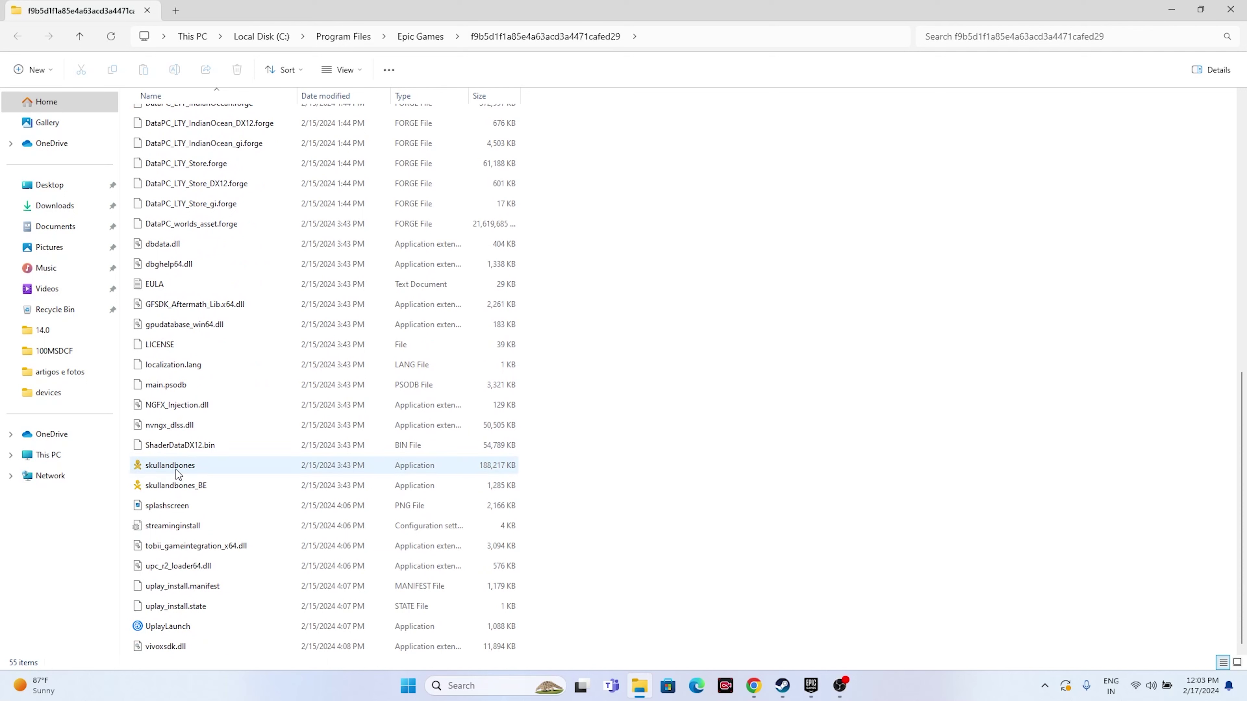
{"action": "left_click", "coordinate": [457, 470]}
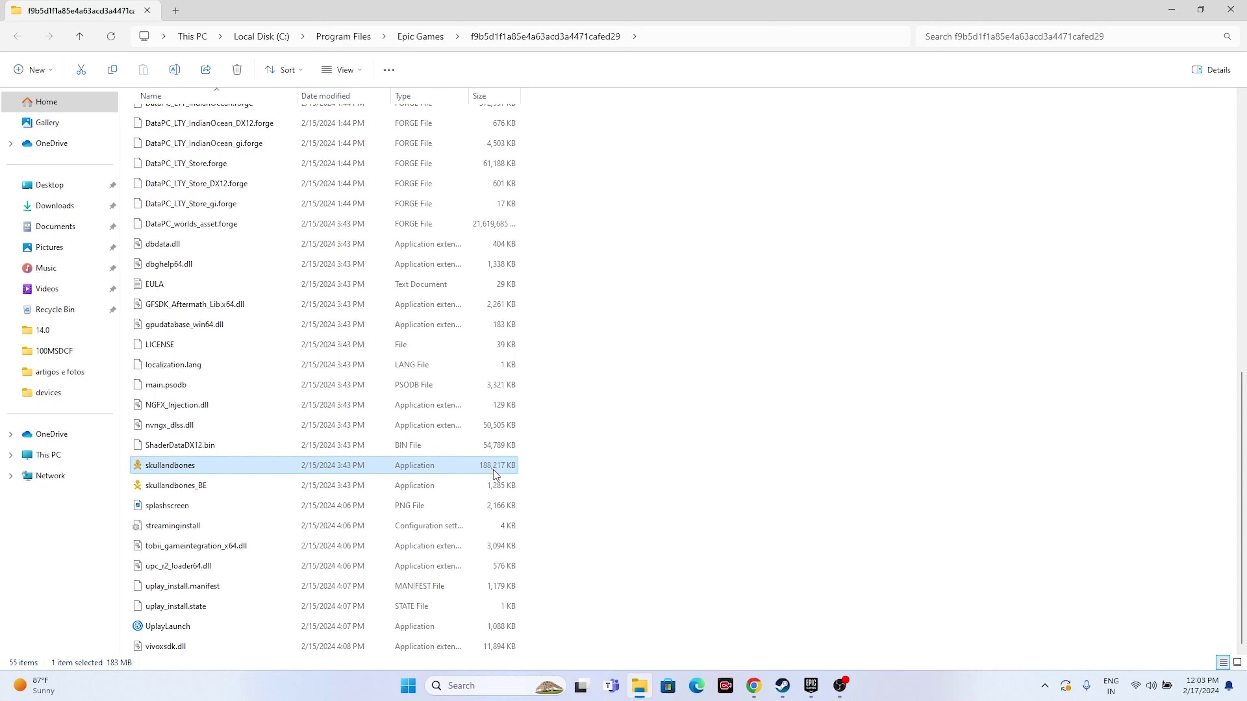
{"action": "right_click", "coordinate": [493, 469]}
{"action": "left_click", "coordinate": [605, 459]}
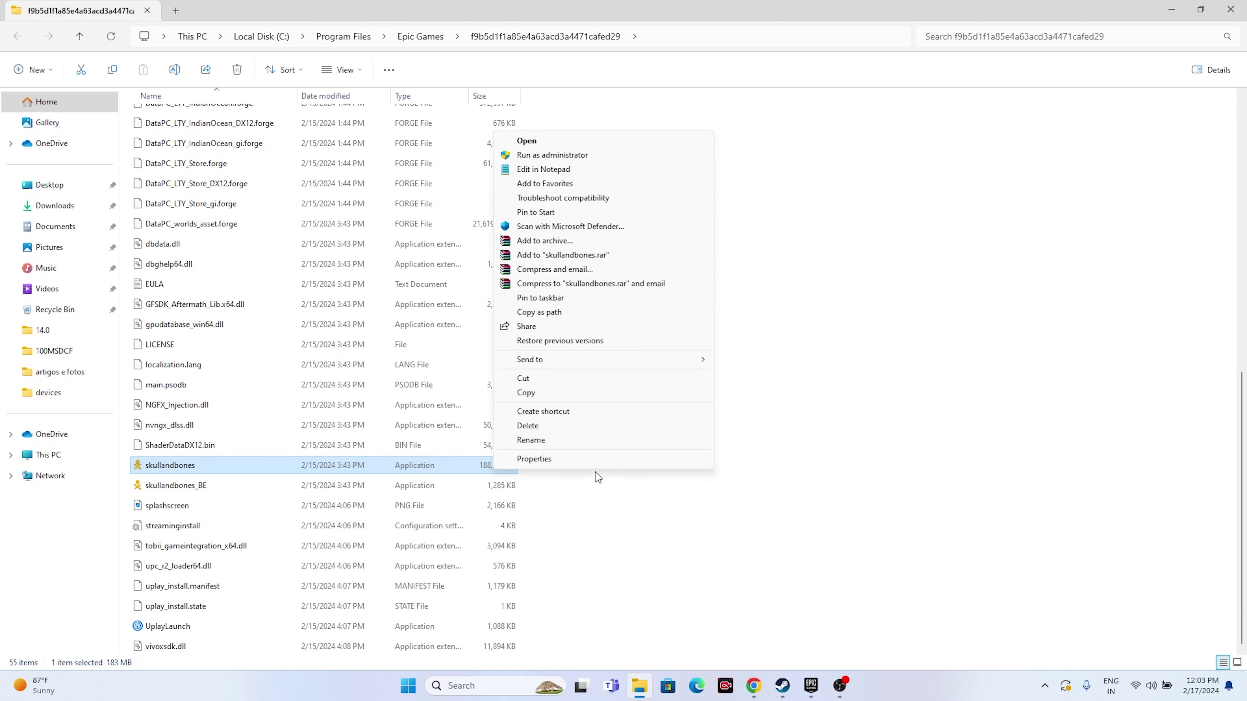
{"action": "left_click", "coordinate": [608, 461]}
{"action": "left_click", "coordinate": [607, 344]}
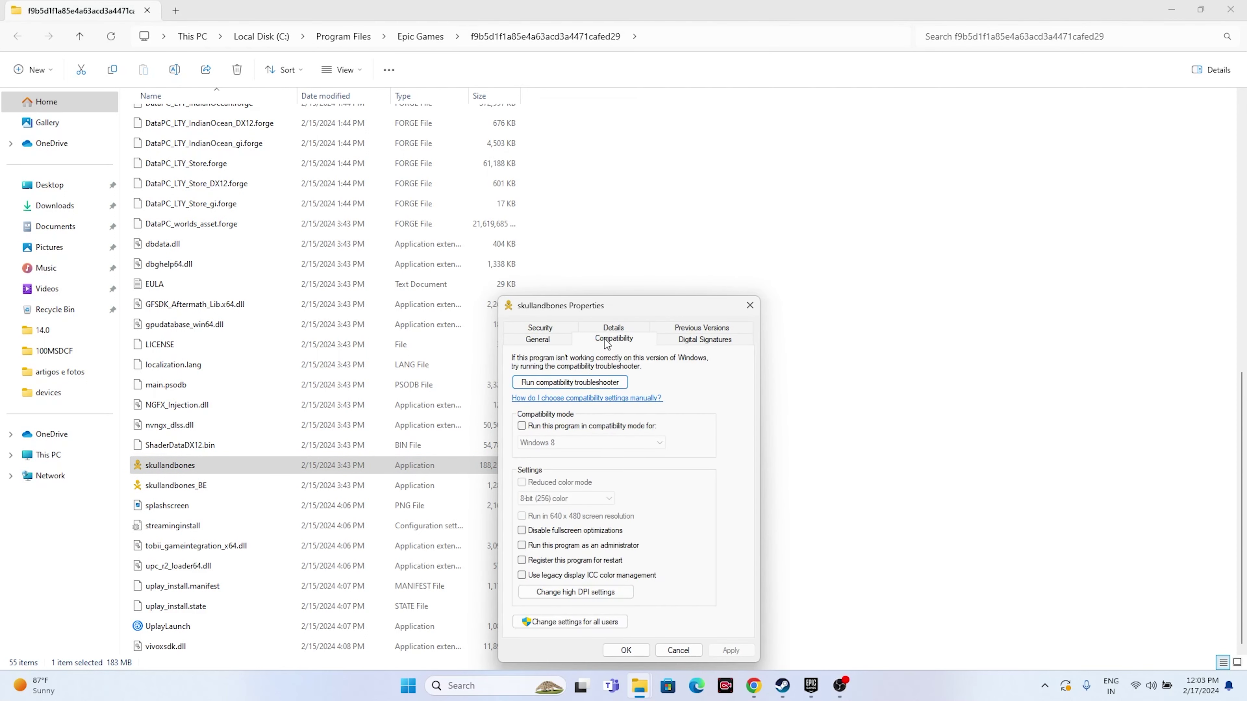
{"action": "left_click", "coordinate": [522, 545]}
{"action": "left_click", "coordinate": [716, 652]}
{"action": "left_click", "coordinate": [628, 652]}
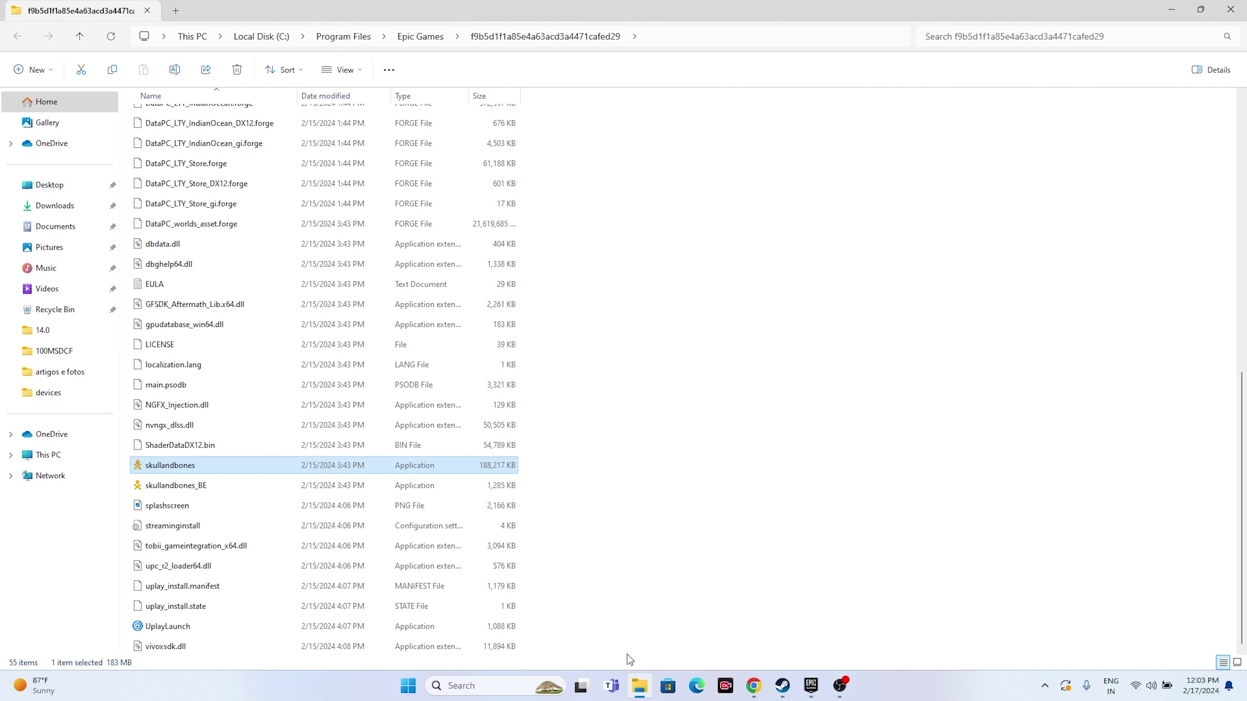
- Enable compatibility mode for the skullandbones application, choose Windows 7, and apply the setting
{"action": "right_click", "coordinate": [425, 471]}
{"action": "left_click", "coordinate": [487, 460]}
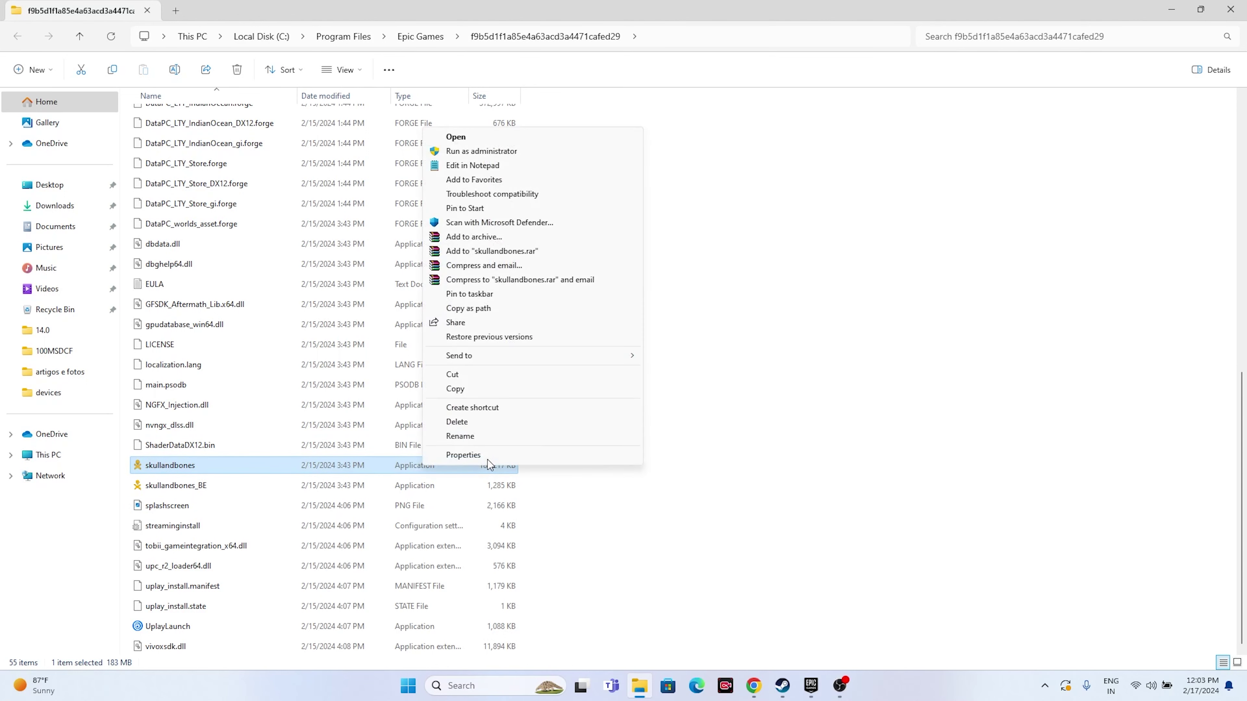
{"action": "left_click", "coordinate": [487, 460]}
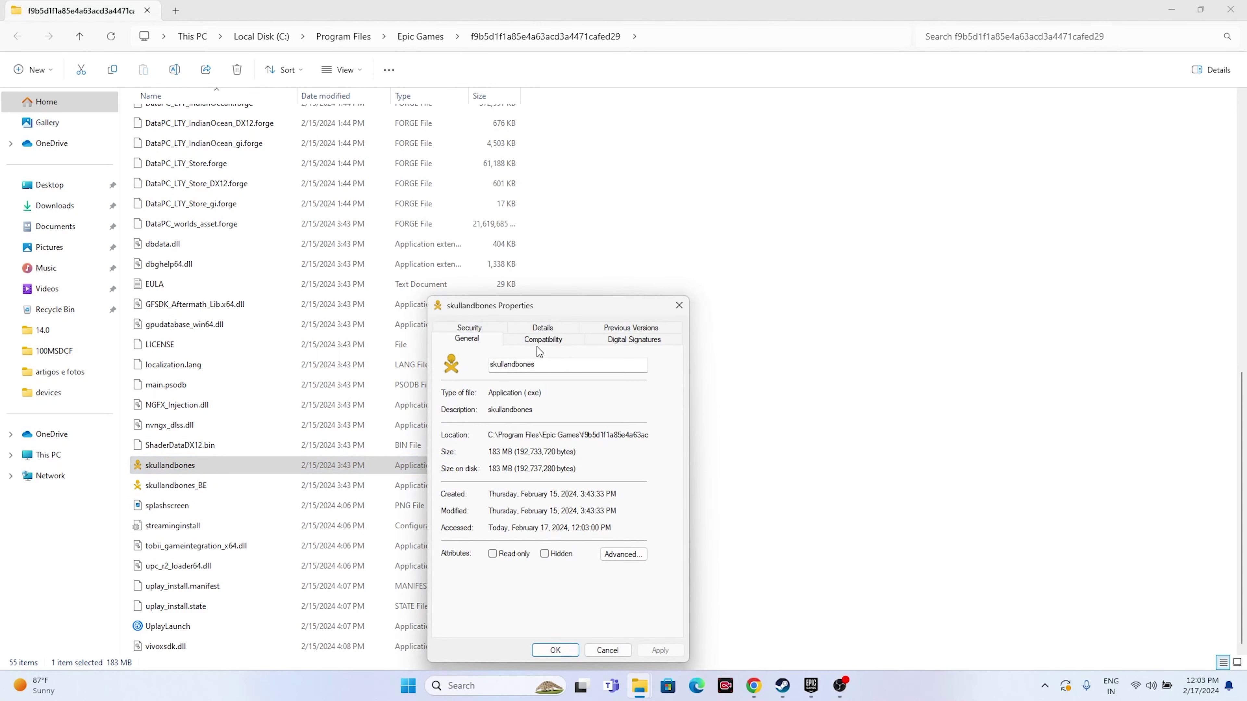
{"action": "left_click", "coordinate": [537, 344]}
{"action": "left_click", "coordinate": [452, 426]}
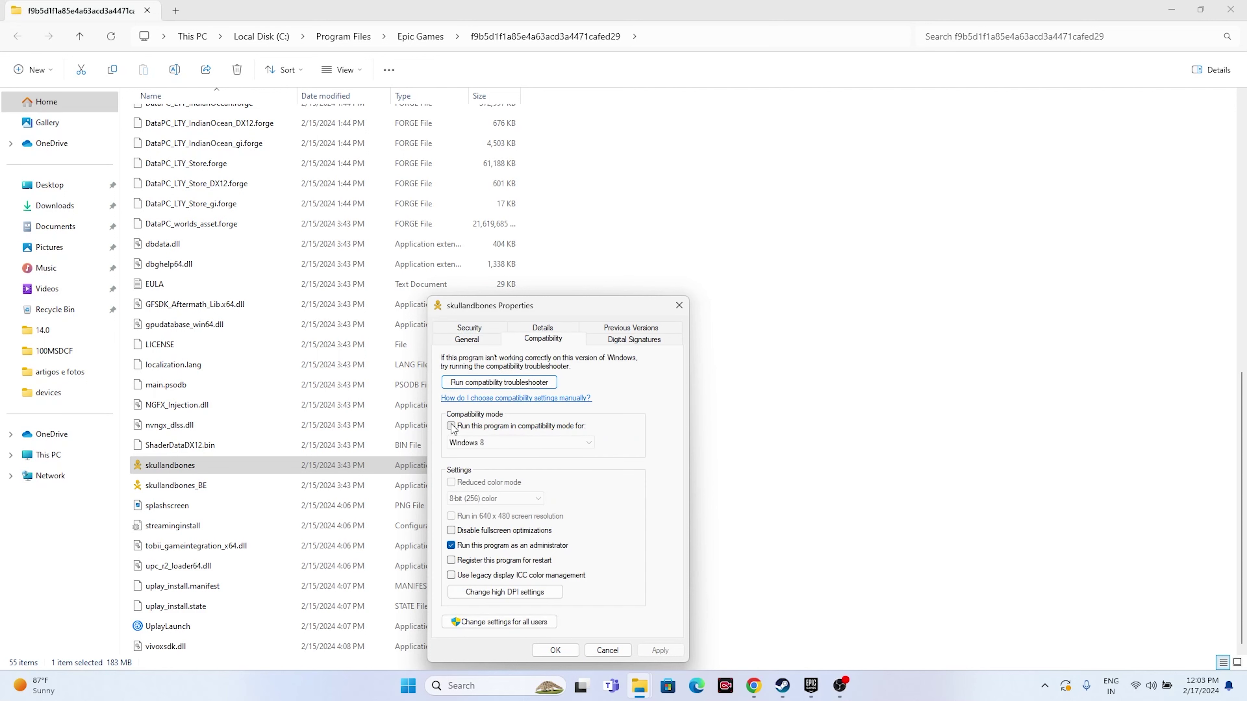
{"action": "left_click", "coordinate": [452, 426]}
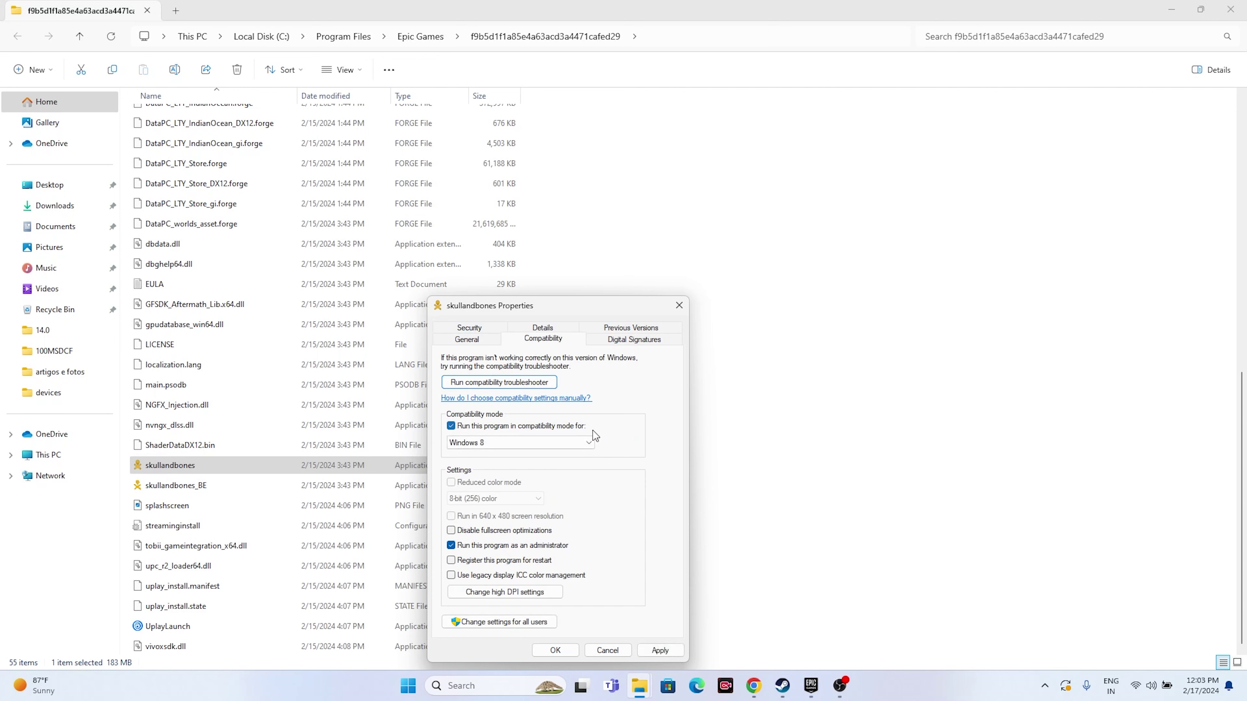
{"action": "left_click", "coordinate": [517, 443]}
{"action": "left_click", "coordinate": [492, 481]}
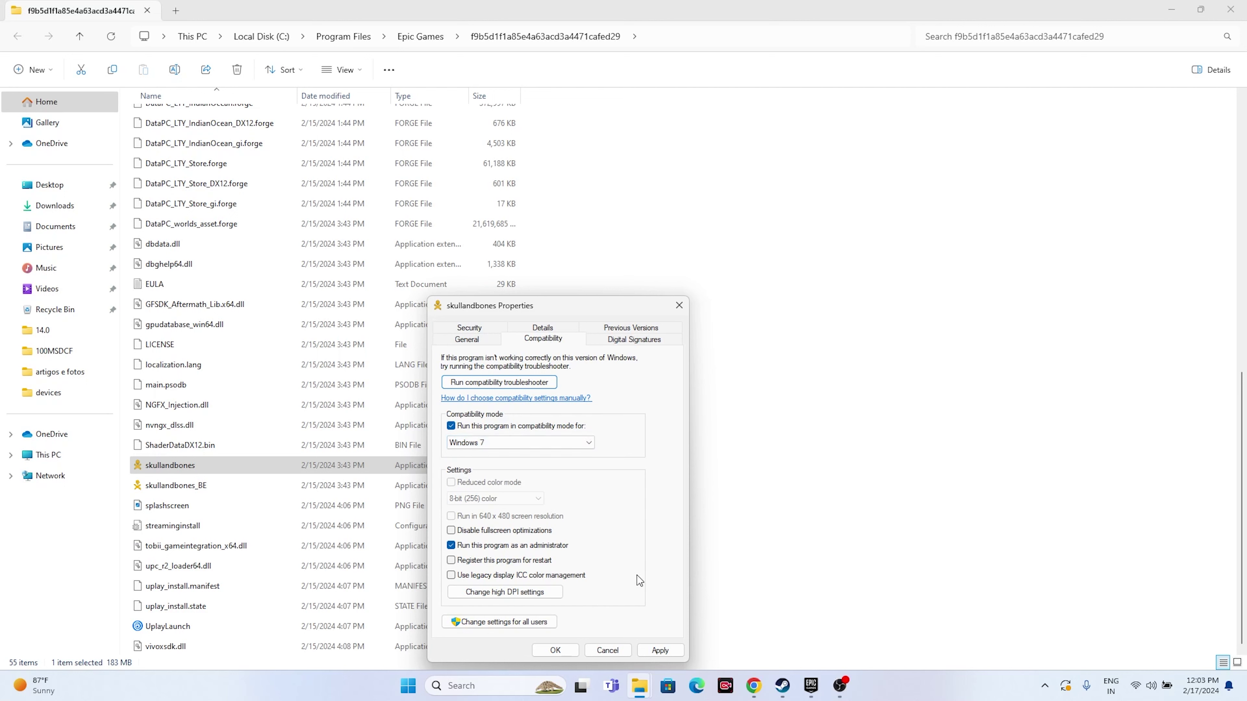
{"action": "left_click", "coordinate": [657, 649]}
- Change the skullandbones compatibility mode to Windows 8, apply it, and close the properties
{"action": "left_click", "coordinate": [505, 443]}
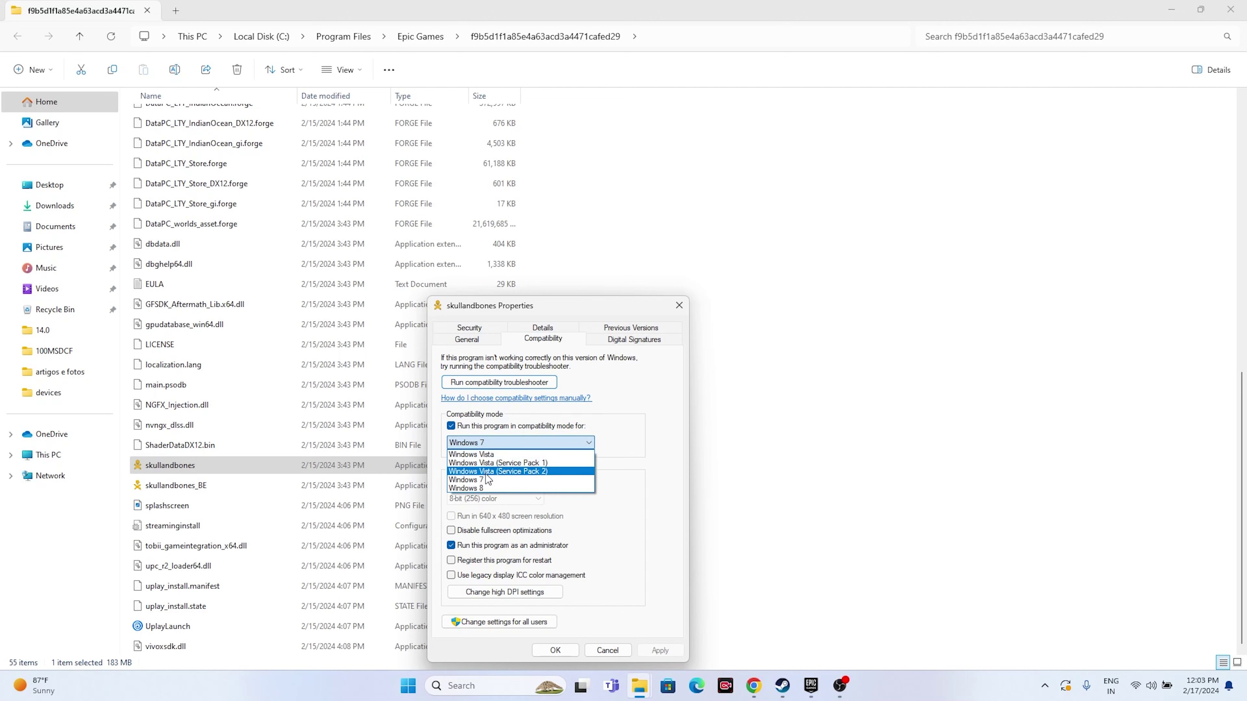
{"action": "left_click", "coordinate": [489, 486]}
{"action": "left_click", "coordinate": [660, 649]}
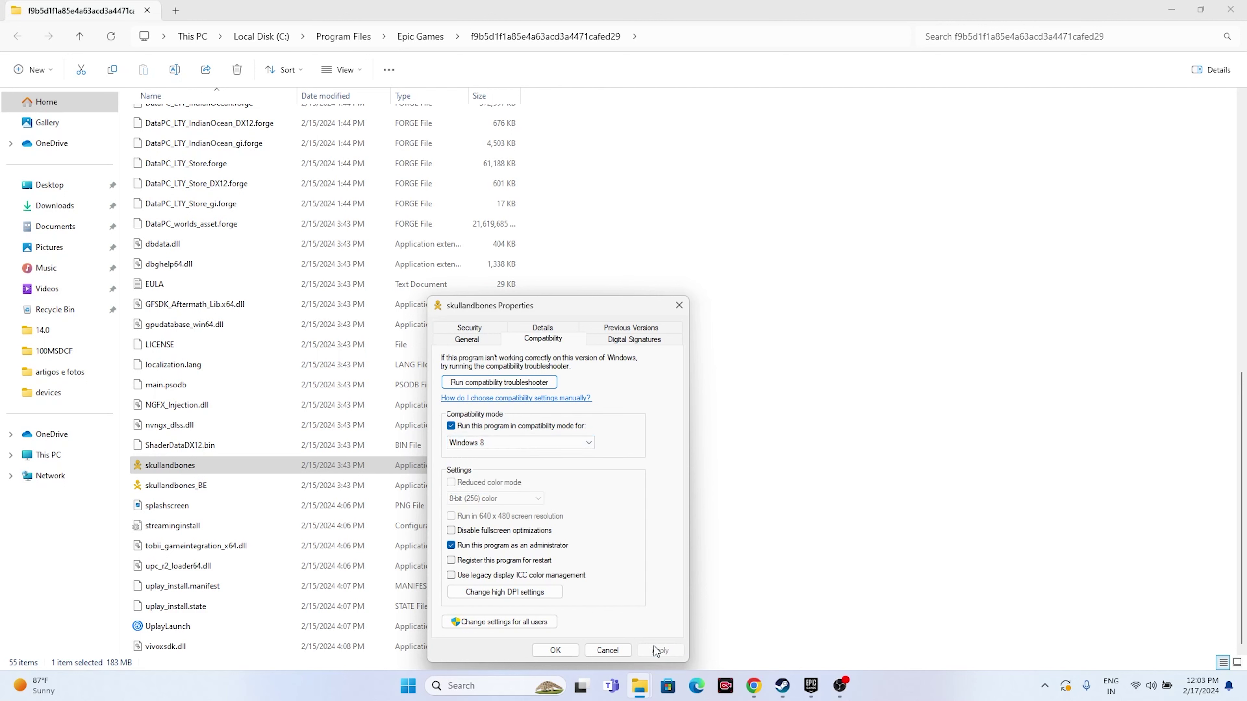
{"action": "left_click", "coordinate": [555, 650]}
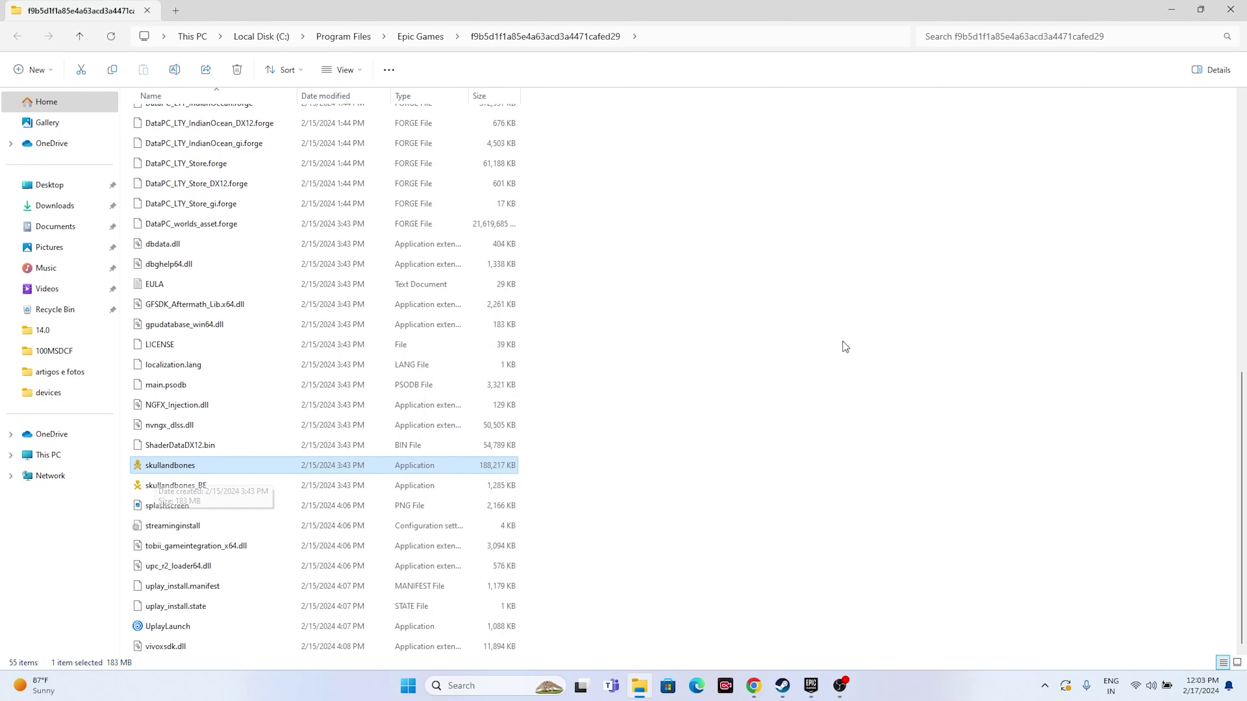
- Close the installation folder and the SKULL AND BONES management dialog, and minimize the launcher
{"action": "left_click", "coordinate": [1230, 12]}
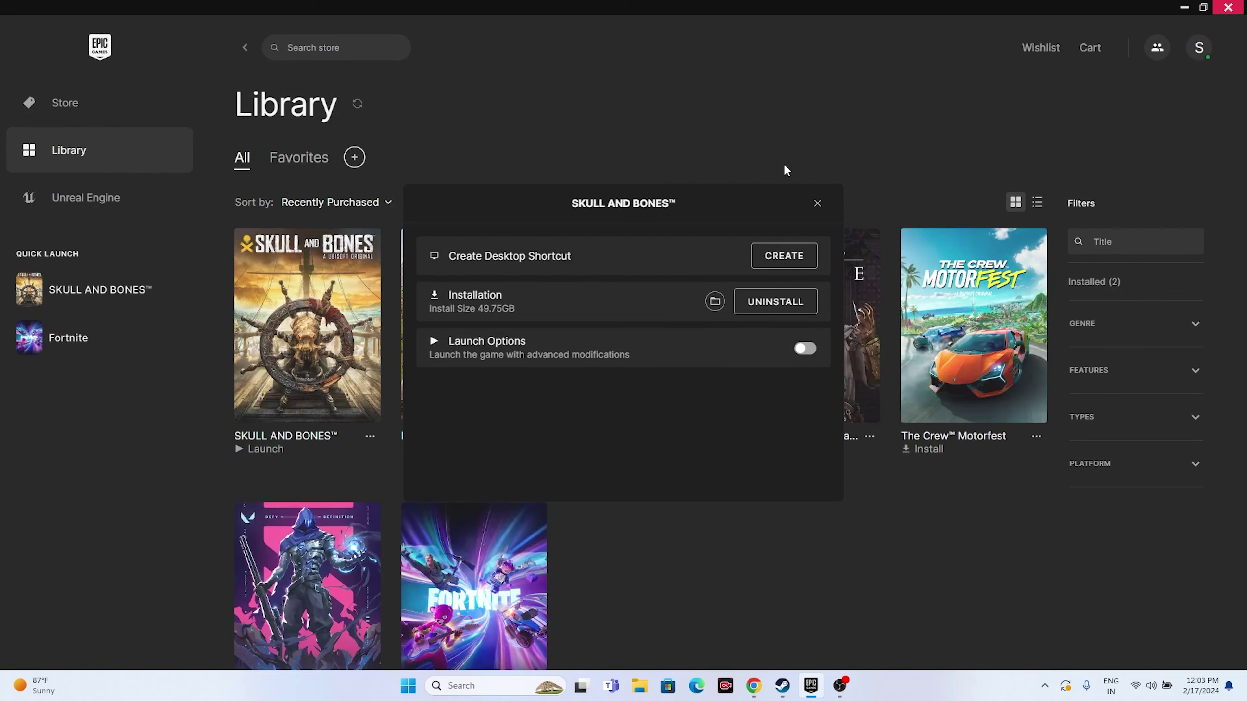
{"action": "left_click", "coordinate": [817, 203]}
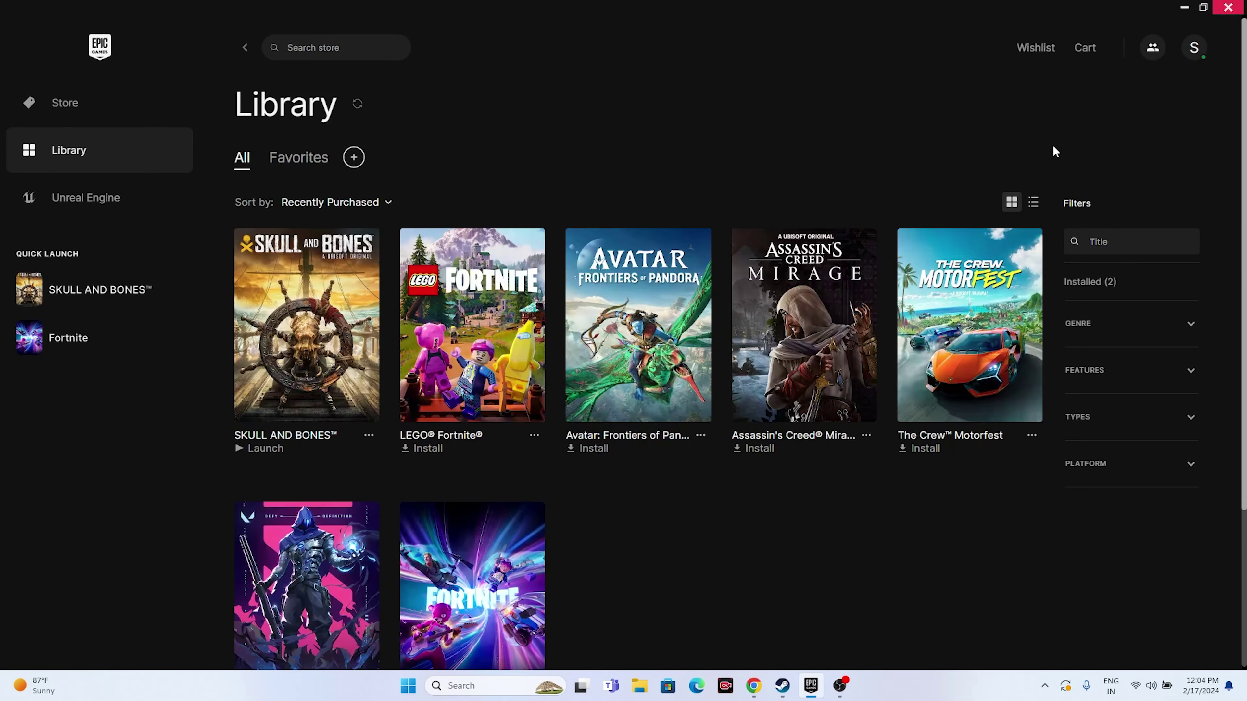
{"action": "left_click", "coordinate": [1180, 8]}
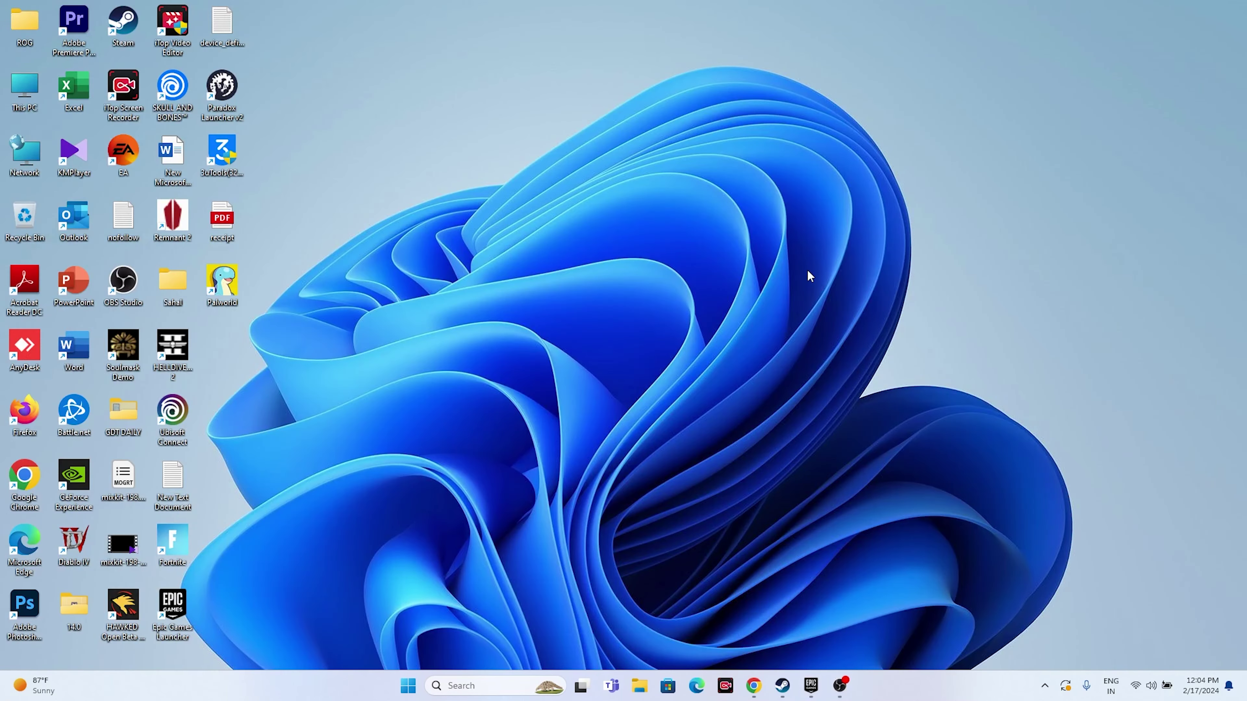
- Switch to Windows Settings and check the automatic time zone and time options under Date & time
{"action": "left_click", "coordinate": [460, 686]}
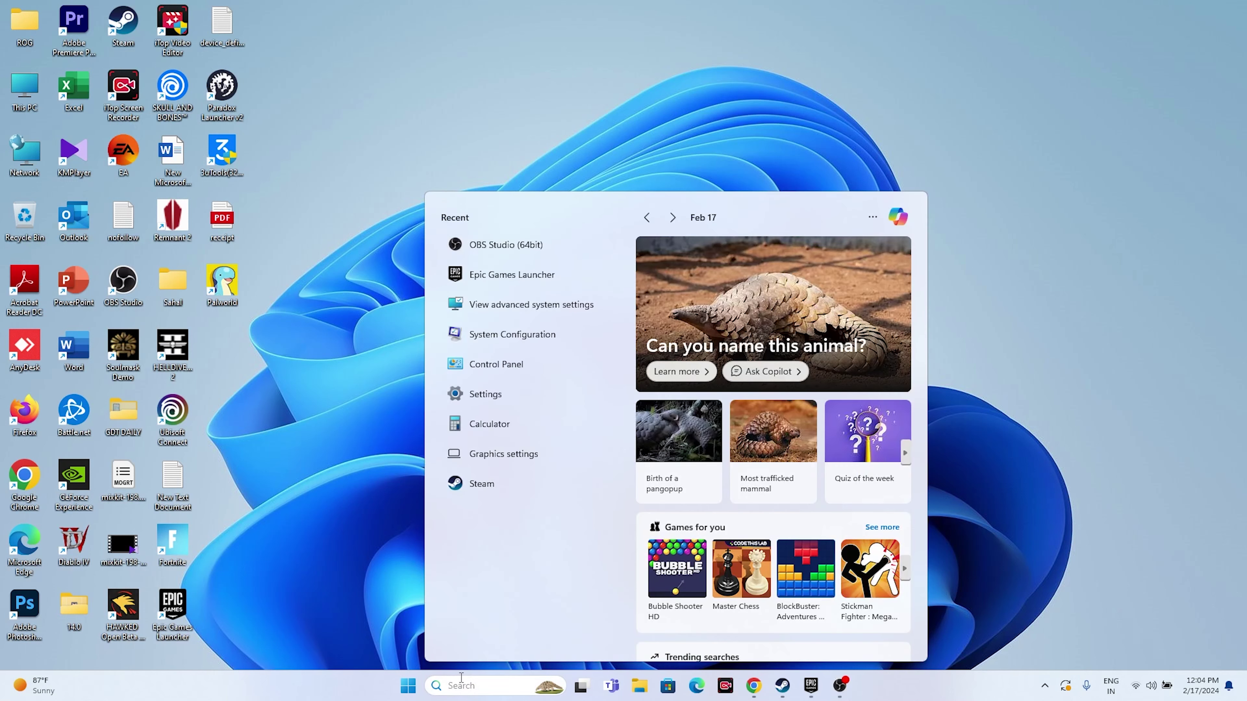
{"action": "type", "text": "sett"}
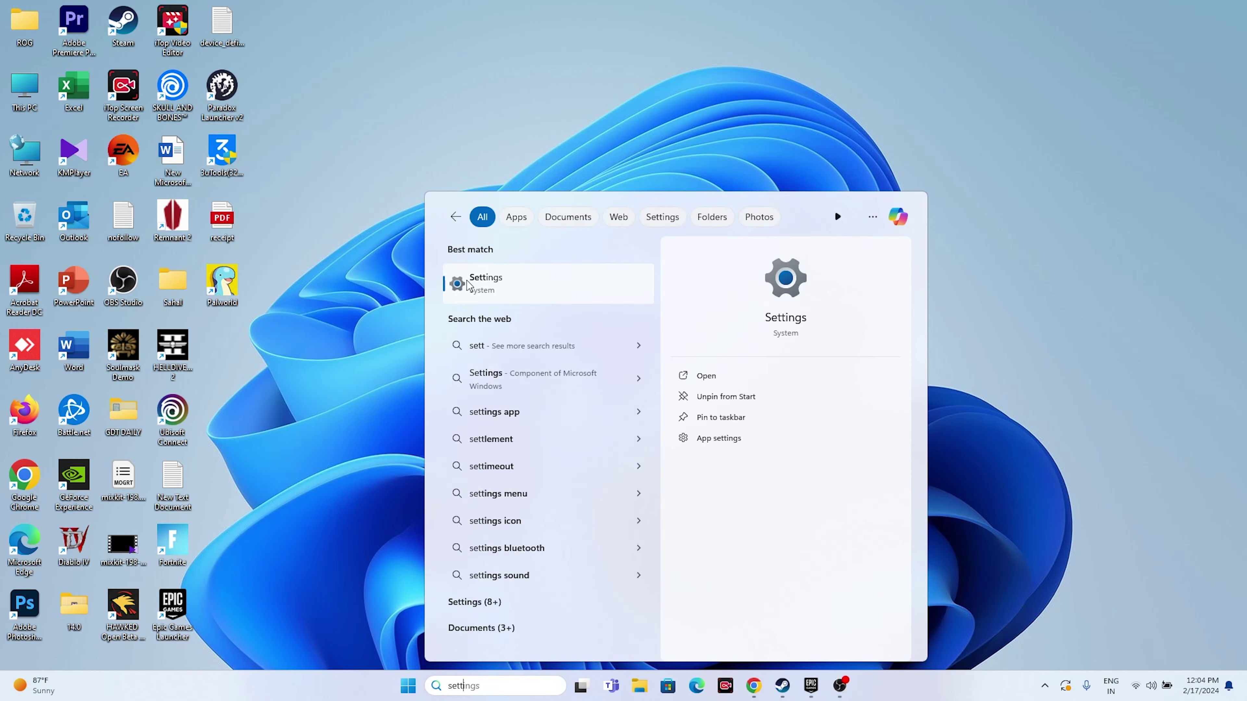
{"action": "left_click", "coordinate": [486, 283]}
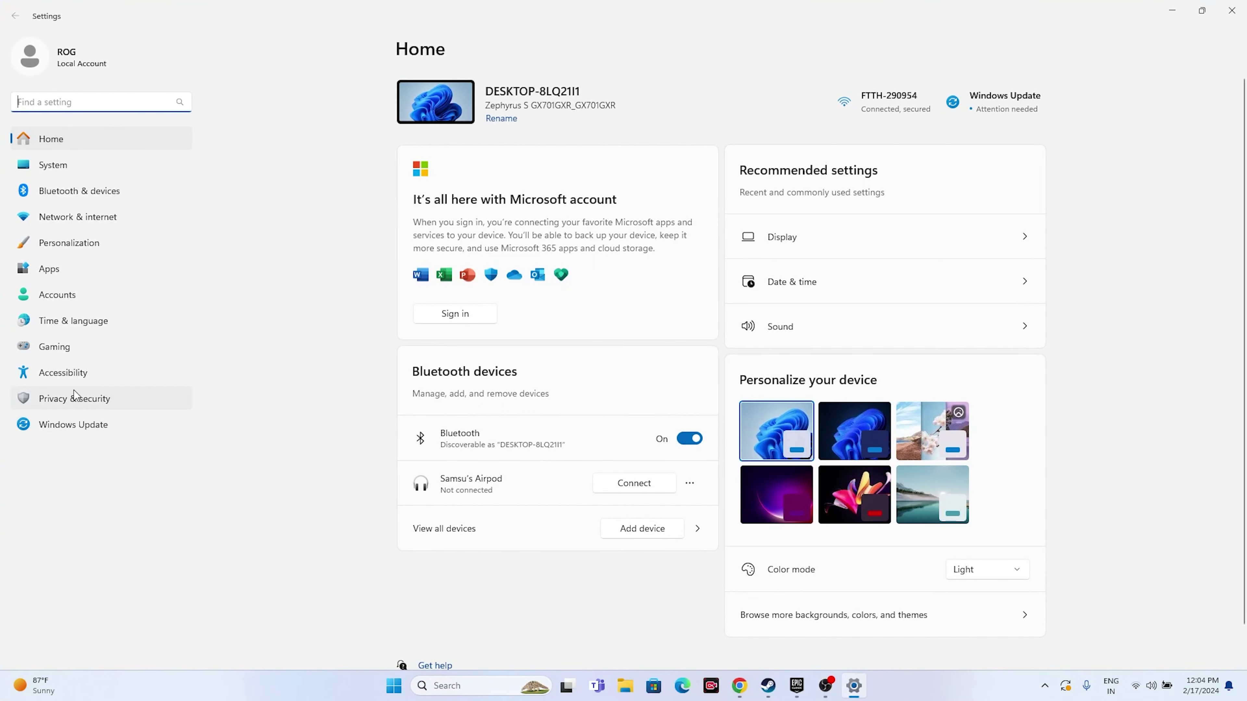
{"action": "left_click", "coordinate": [79, 320]}
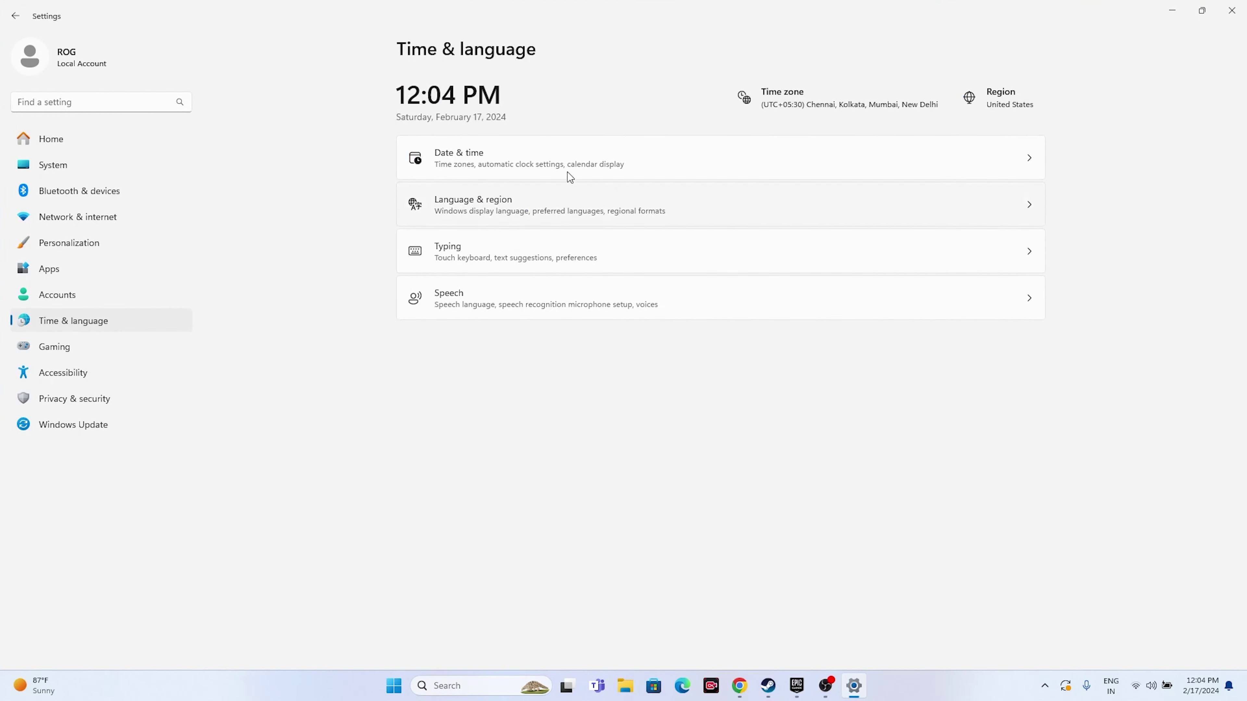
{"action": "left_click", "coordinate": [540, 157]}
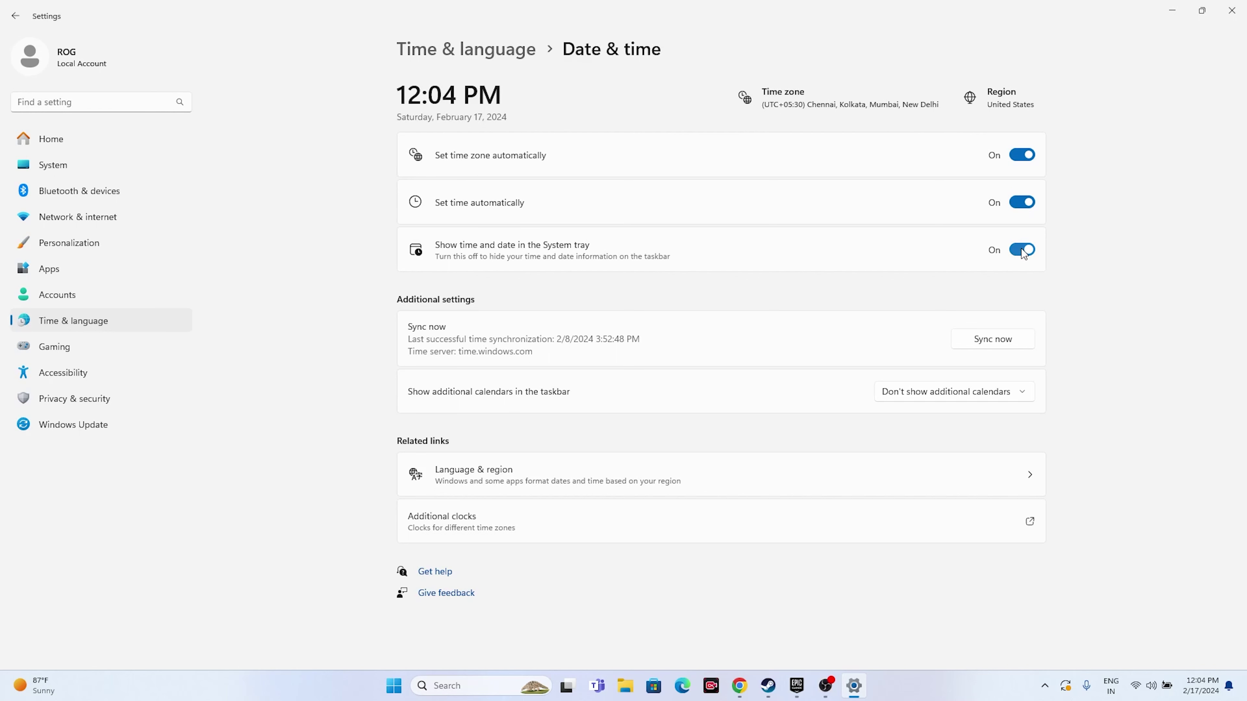
- Check the country or region setting under Language & region, look through its country choices, and close Settings
{"action": "left_click", "coordinate": [14, 15]}
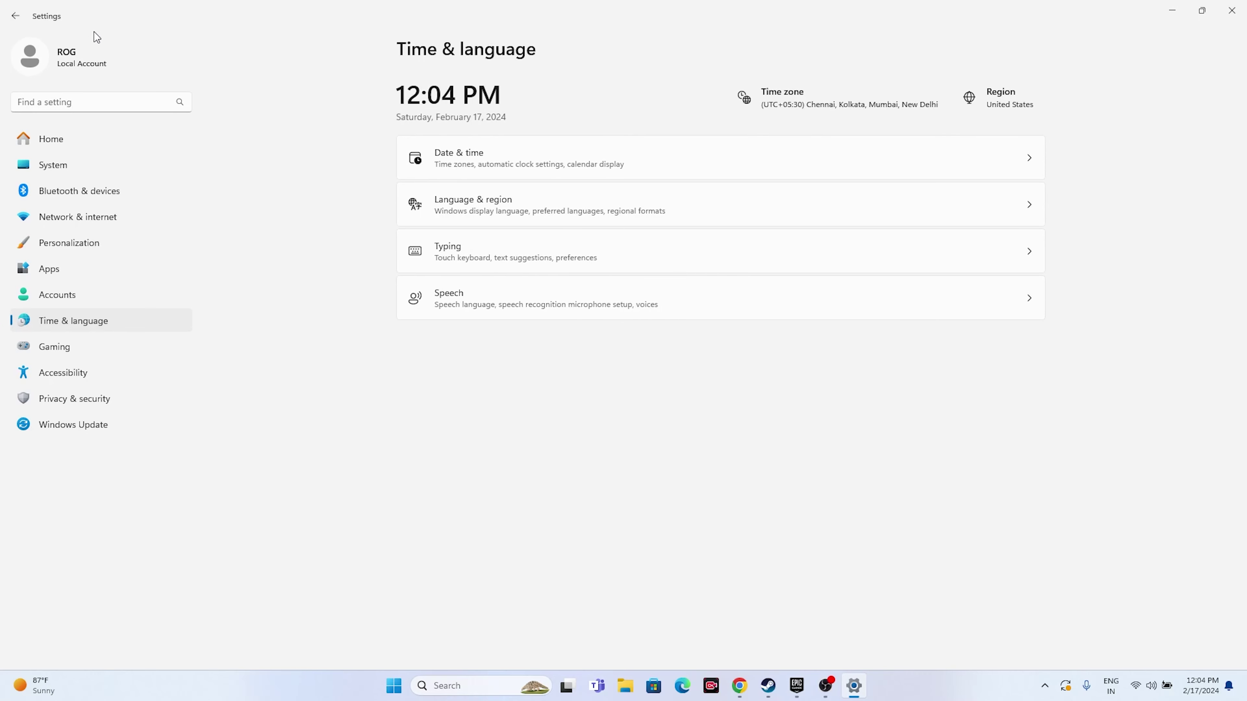
{"action": "left_click", "coordinate": [447, 201]}
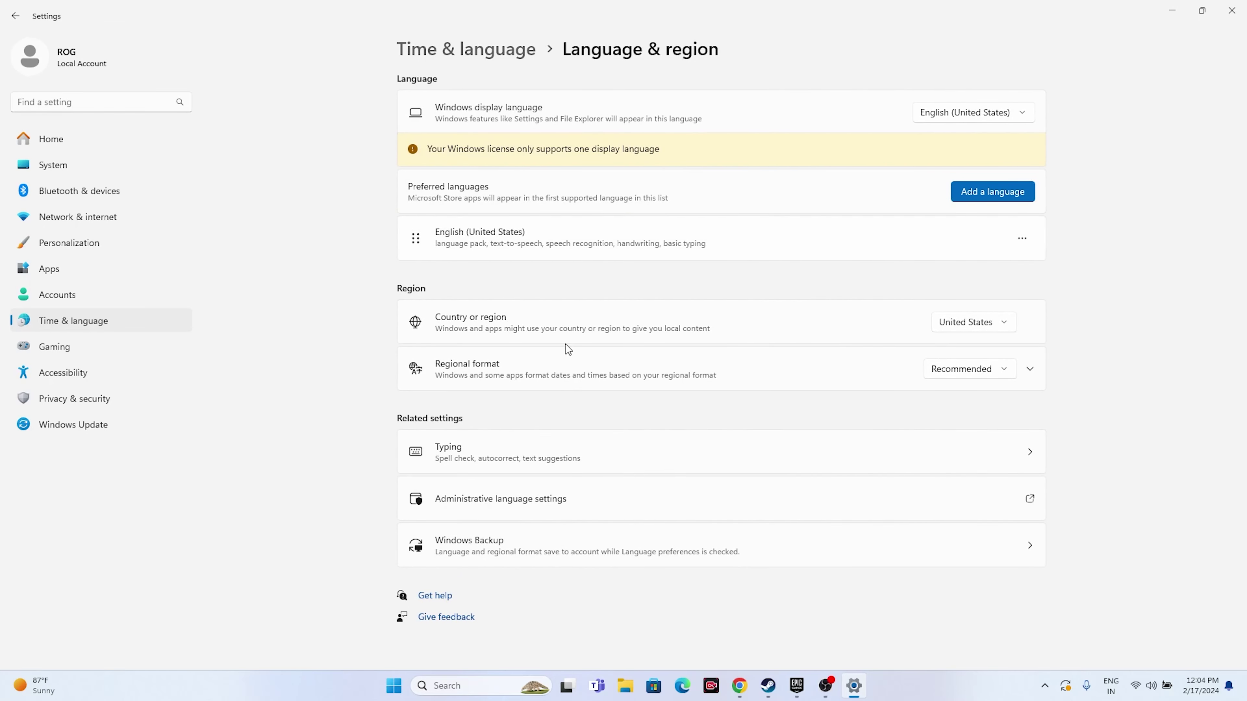
{"action": "left_click", "coordinate": [1009, 322]}
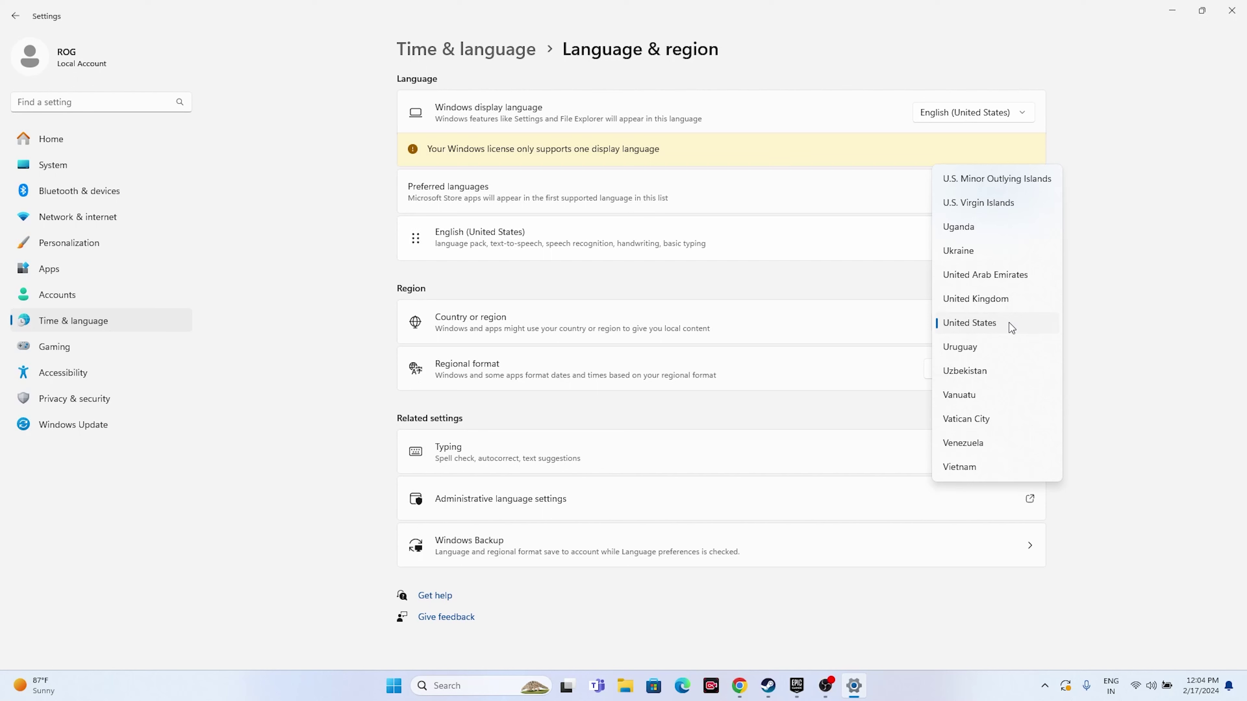
{"action": "left_click", "coordinate": [1114, 301]}
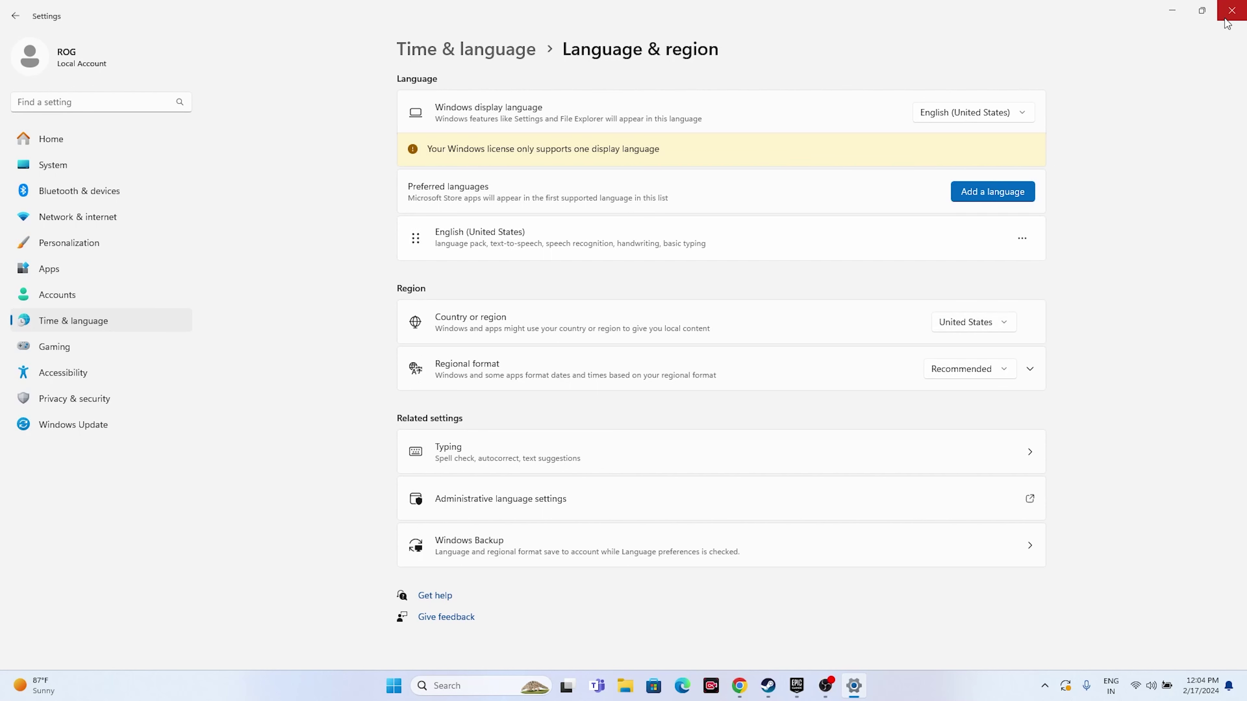
{"action": "left_click", "coordinate": [1231, 9]}
{"action": "left_click", "coordinate": [810, 685]}
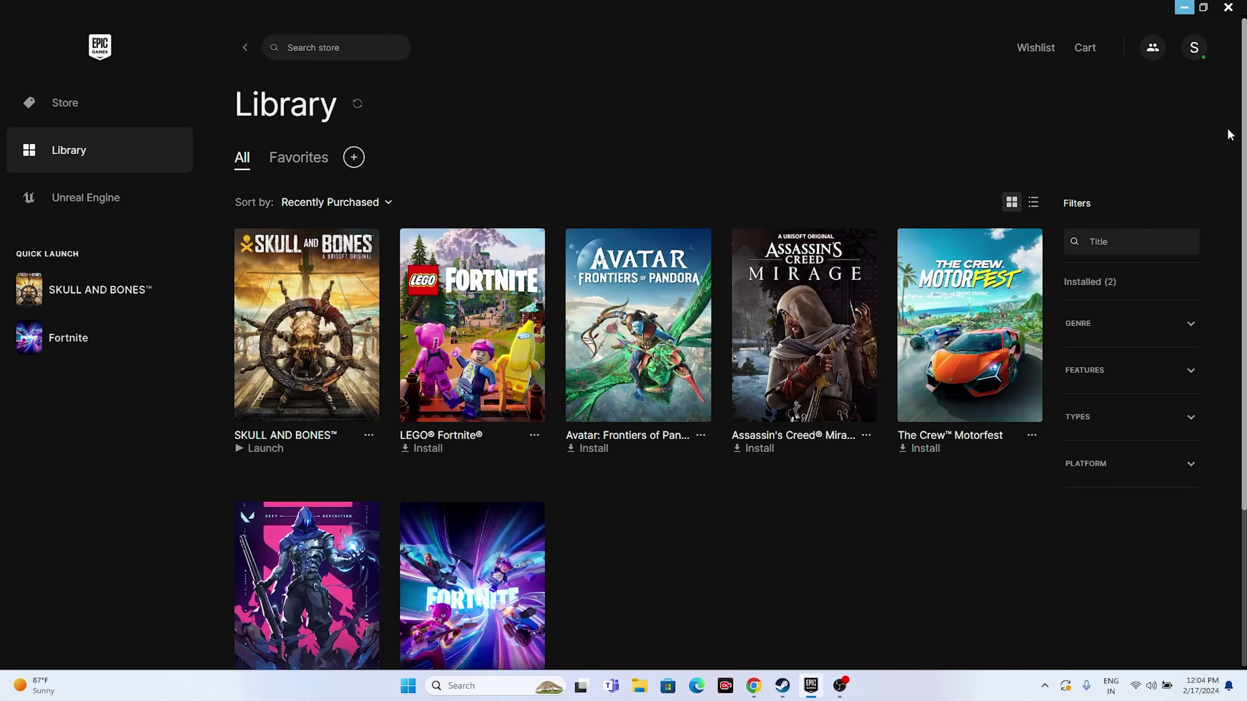
{"action": "left_click", "coordinate": [1185, 8]}
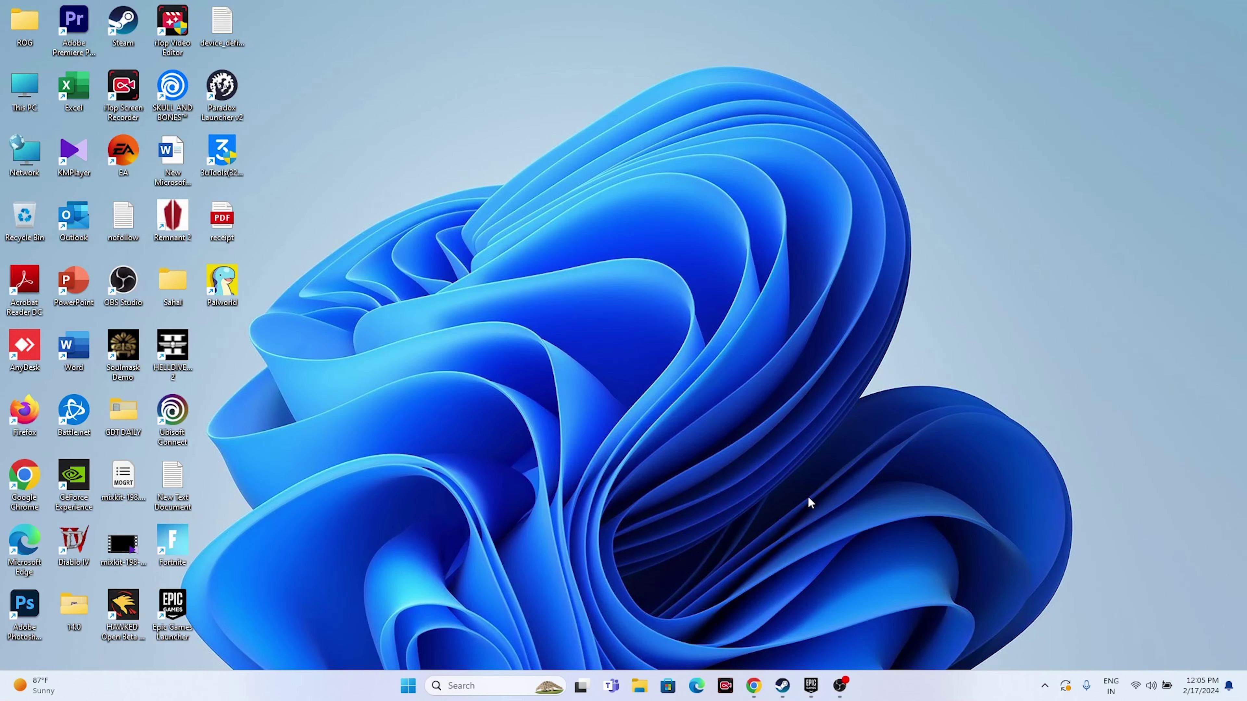
- Open the Documents folder in File Explorer, look inside the Skull And Bones folder, and return to Documents
{"action": "left_click", "coordinate": [641, 695]}
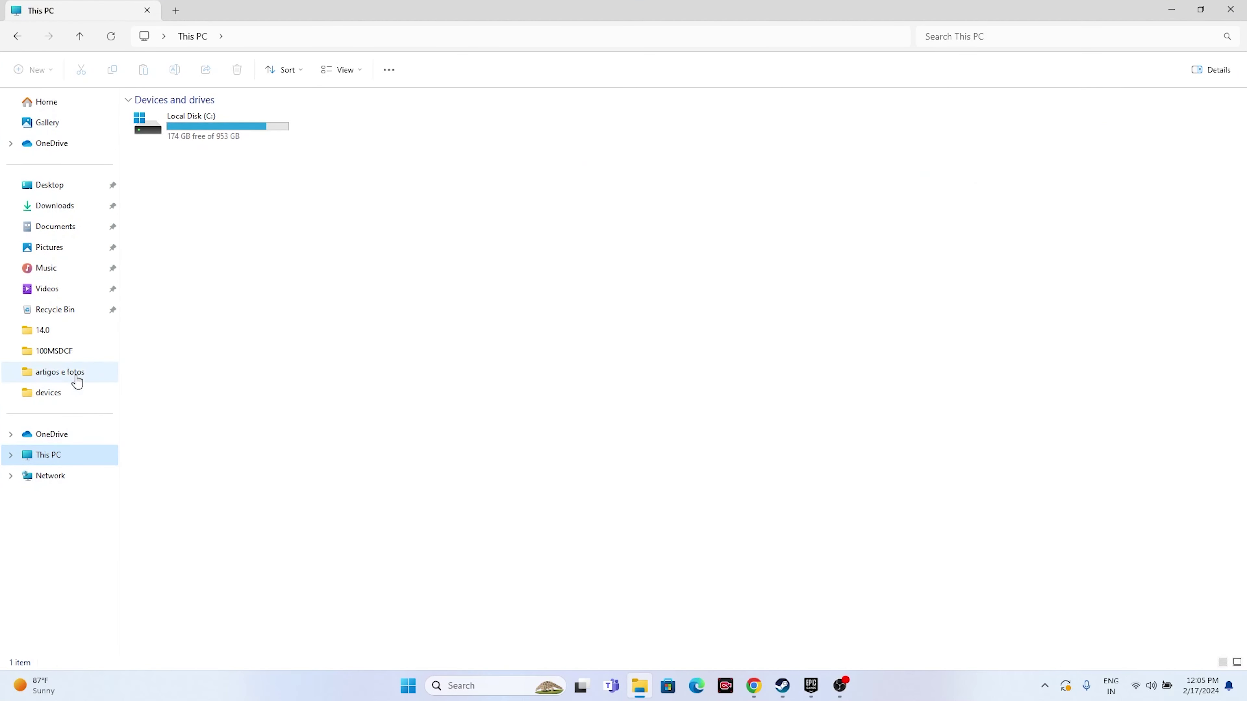
{"action": "left_click", "coordinate": [70, 227]}
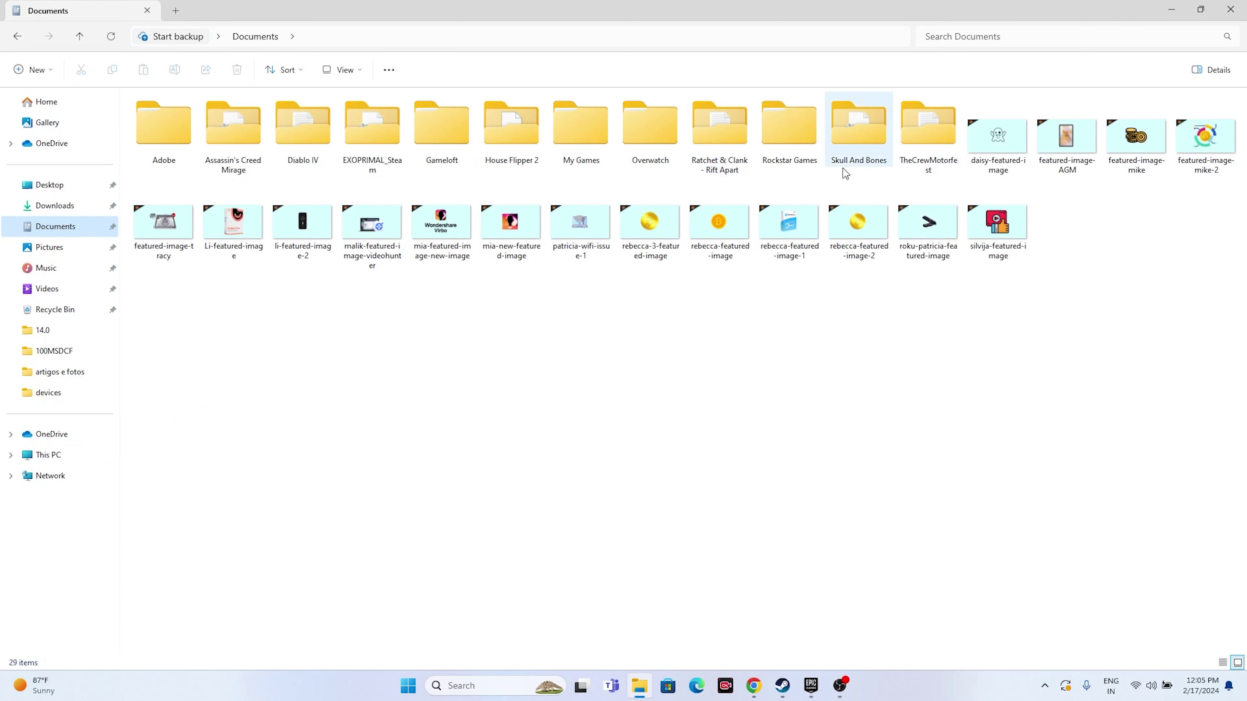
{"action": "double_click", "coordinate": [853, 163]}
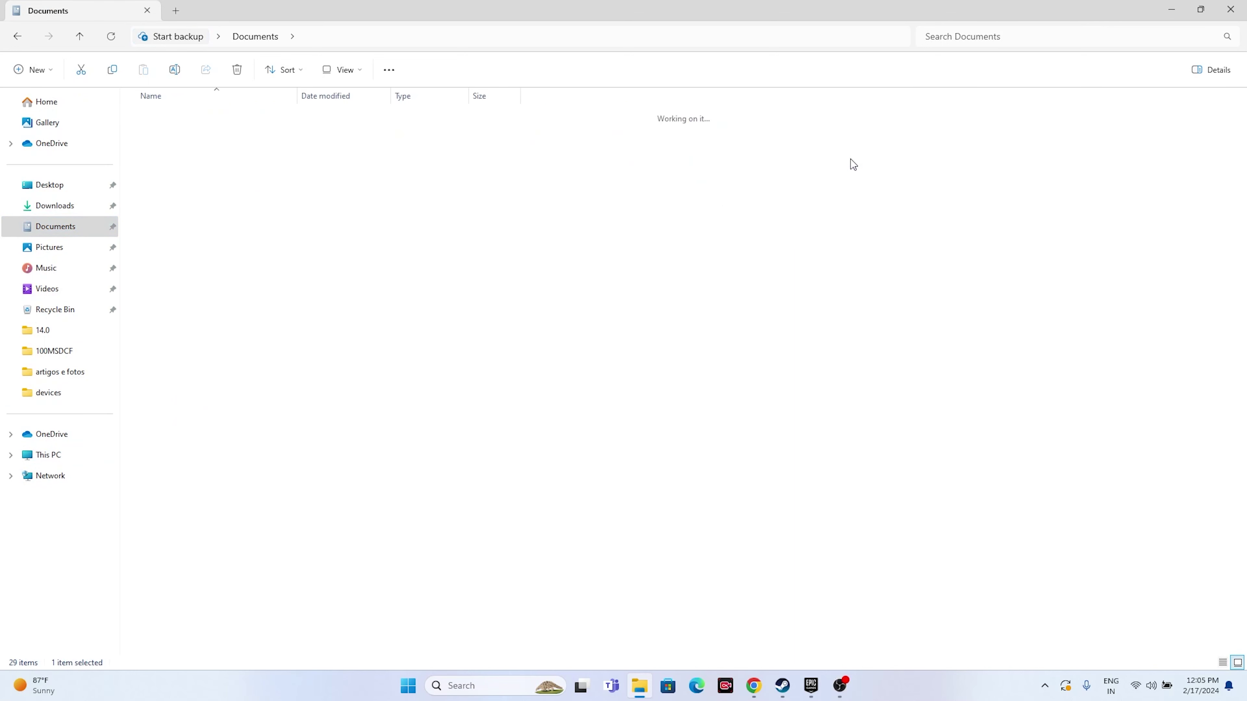
{"action": "left_click", "coordinate": [18, 37]}
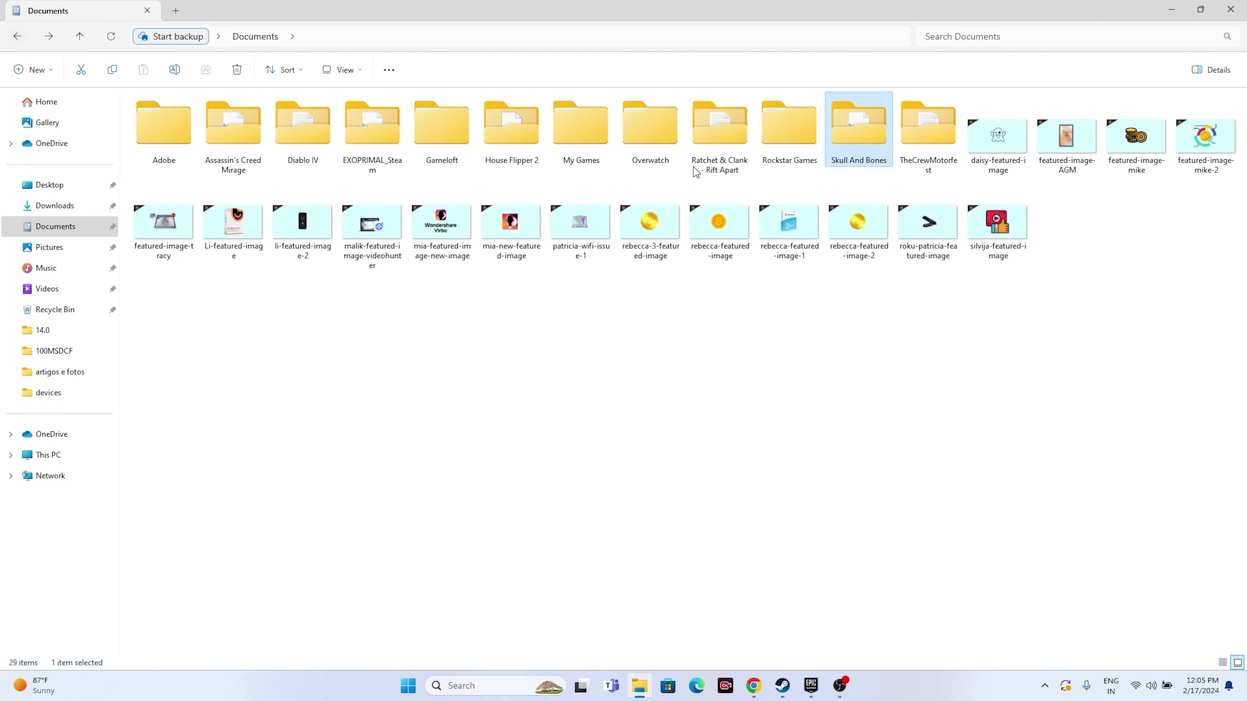
- View the full set of options for the Skull And Bones folder, including Delete, dismiss them without deleting, and close File Explorer
{"action": "right_click", "coordinate": [843, 159]}
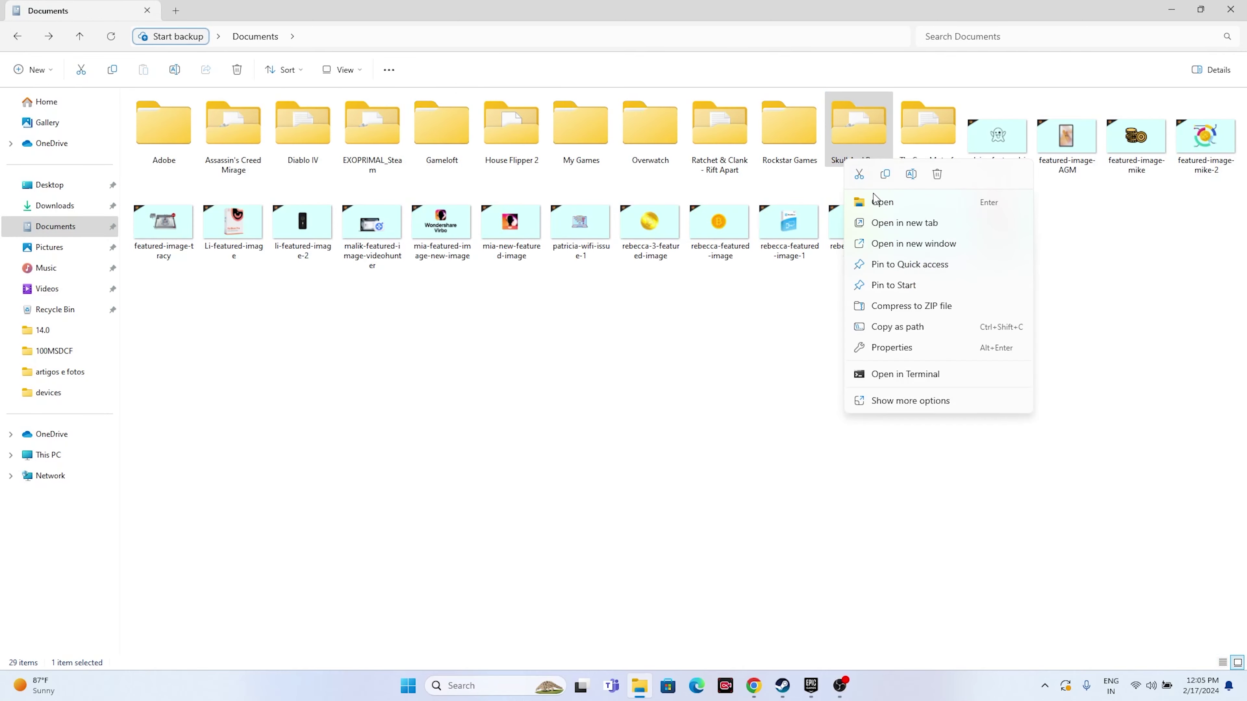
{"action": "left_click", "coordinate": [898, 400]}
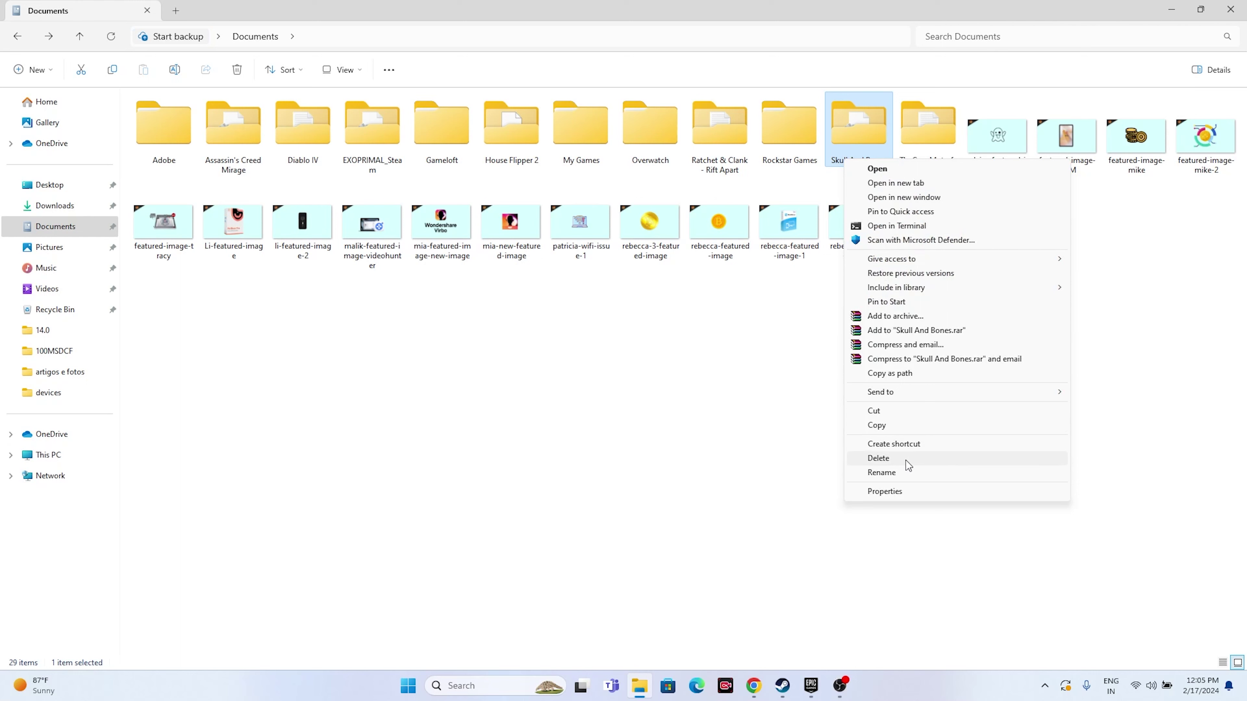
{"action": "left_click", "coordinate": [685, 473]}
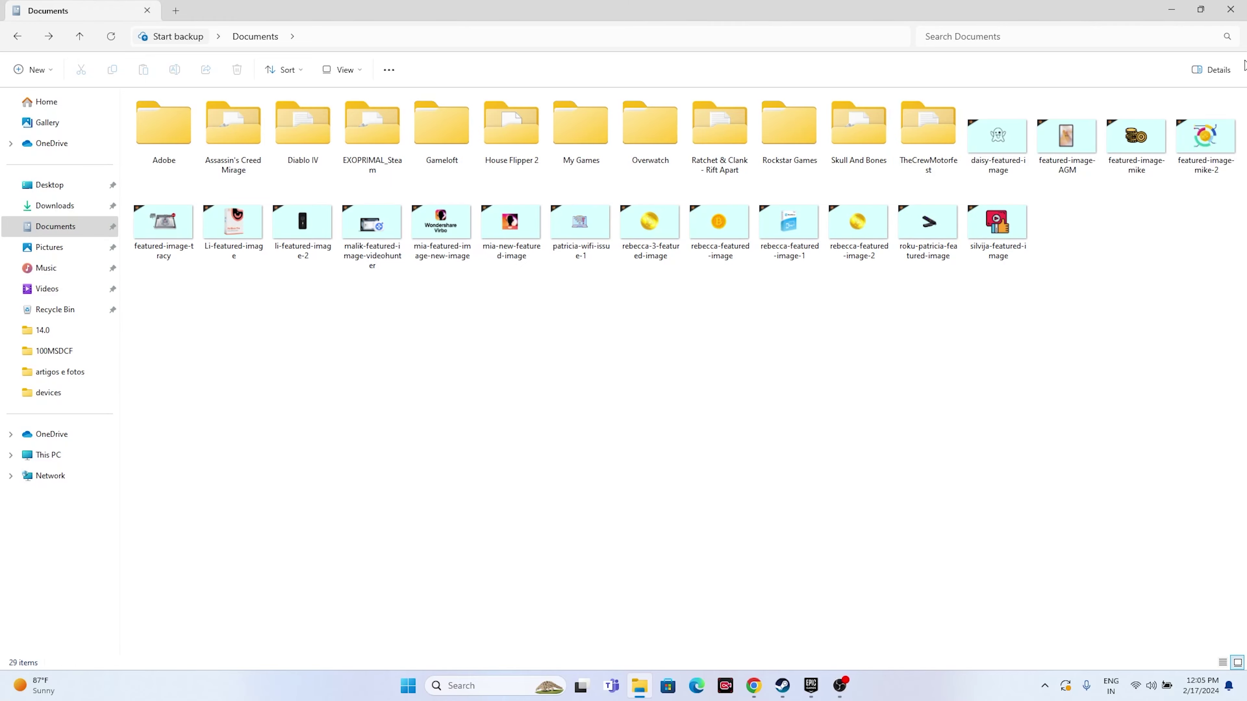
{"action": "left_click", "coordinate": [1230, 10]}
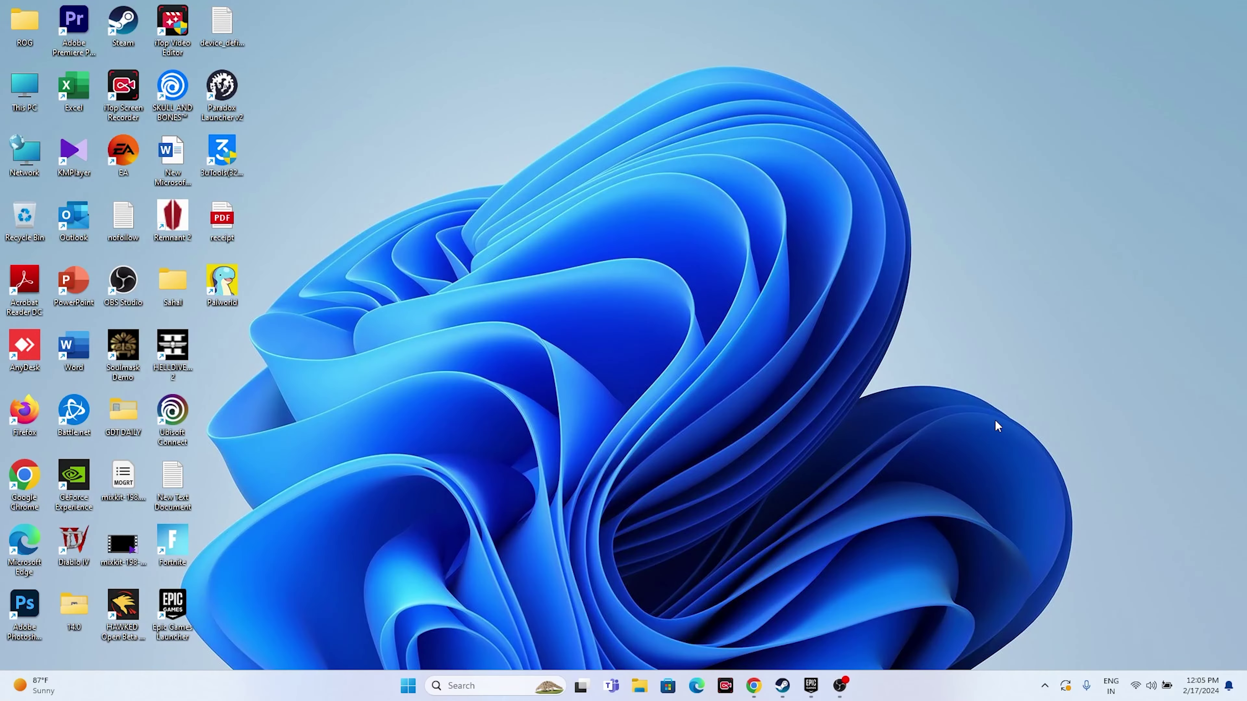
{"action": "left_click", "coordinate": [811, 685]}
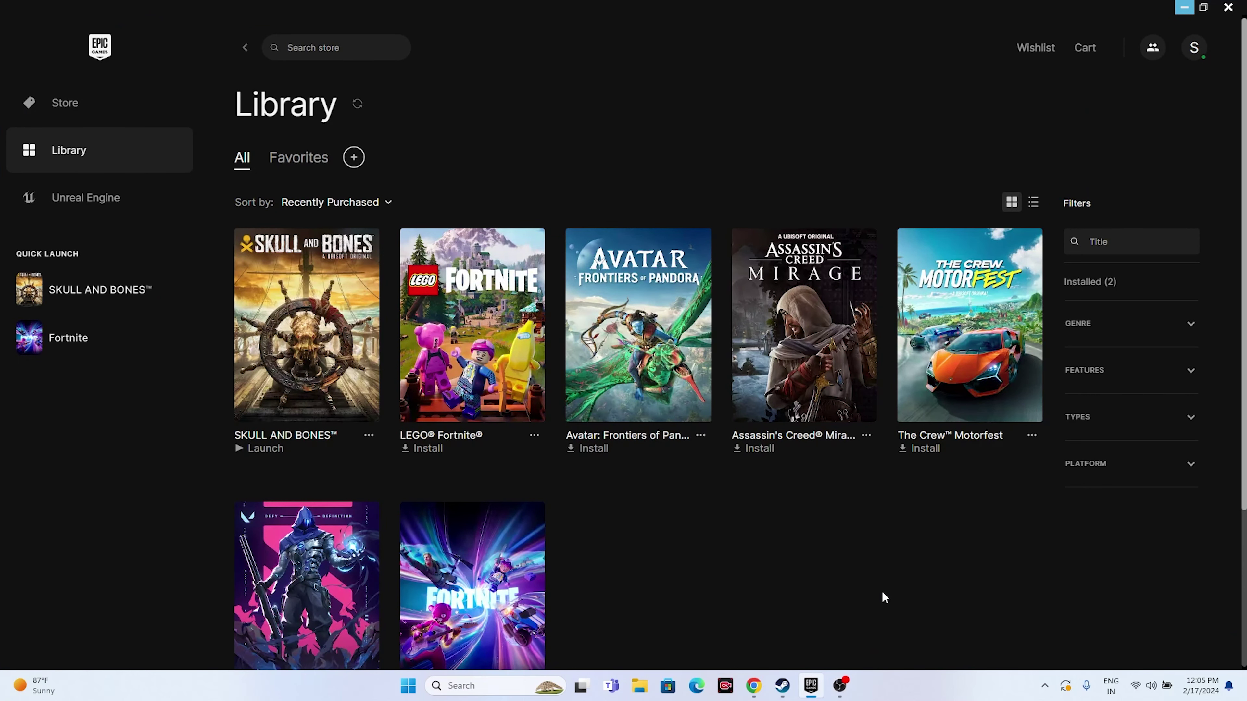
{"action": "left_click", "coordinate": [1184, 7]}
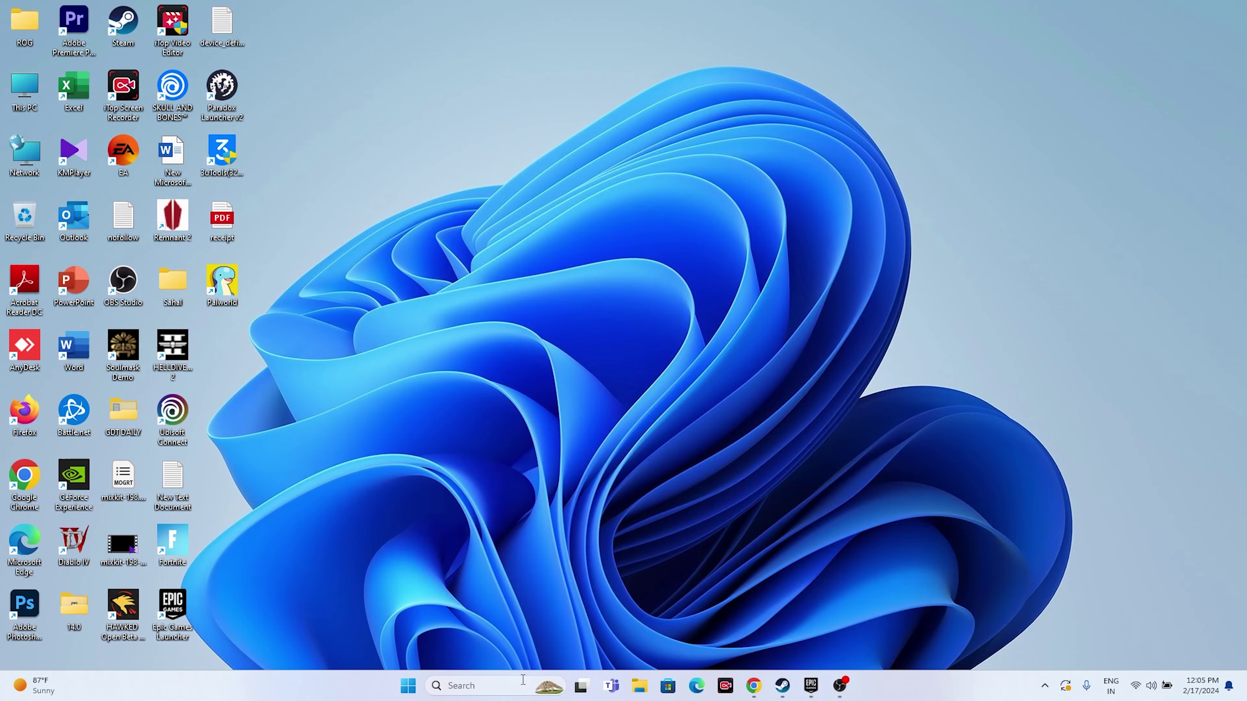
- Open Control Panel and go to the list of apps allowed through Windows Defender Firewall under System and Security
{"action": "left_click", "coordinate": [523, 683]}
{"action": "type", "text": "co"}
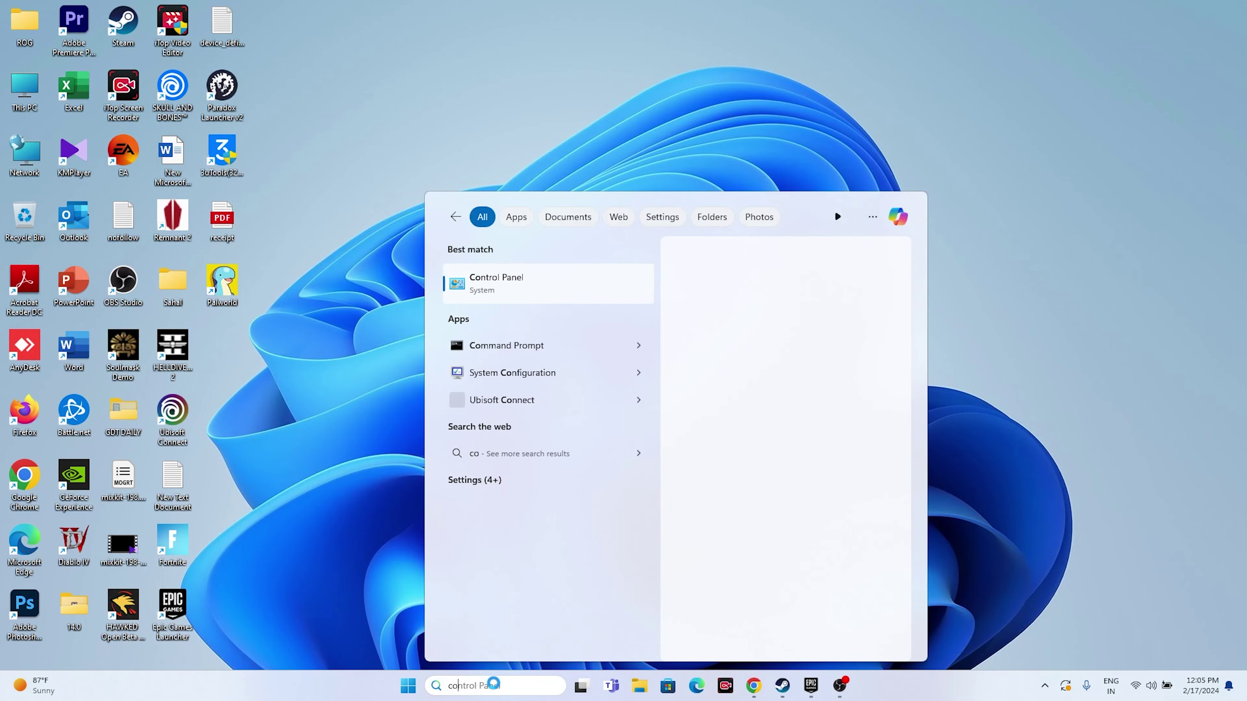
{"action": "type", "text": "ntrol"}
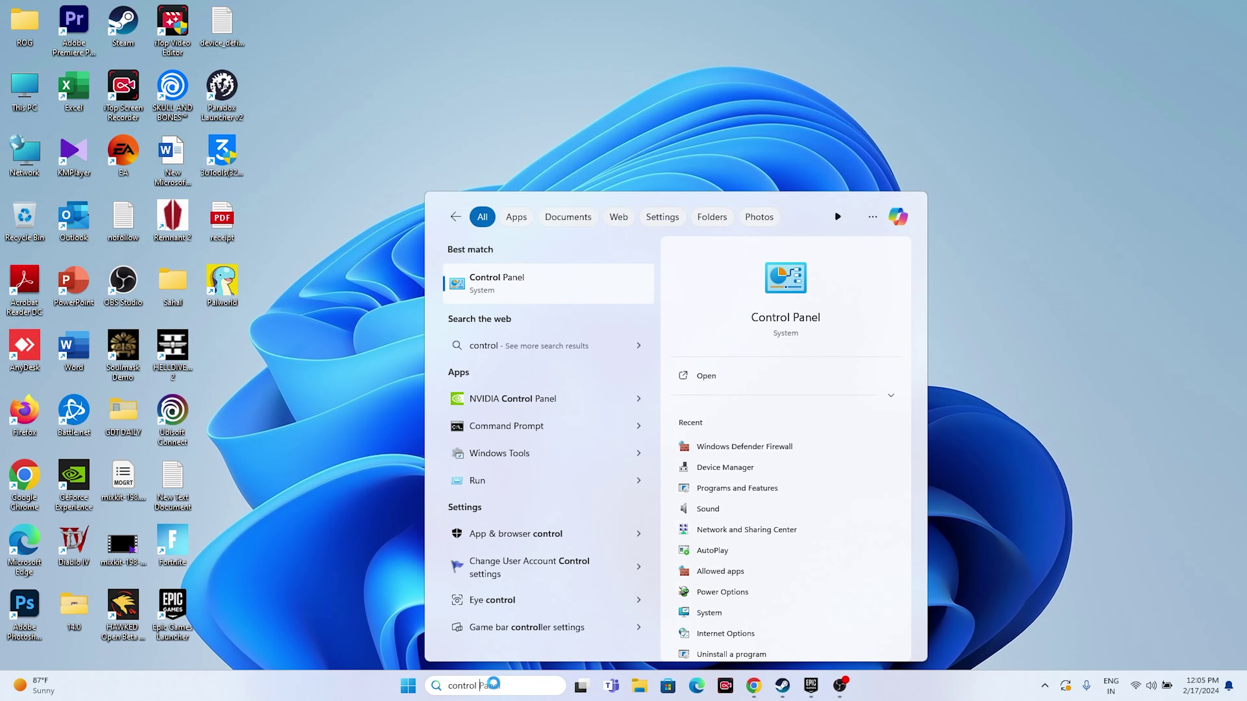
{"action": "left_click", "coordinate": [484, 283]}
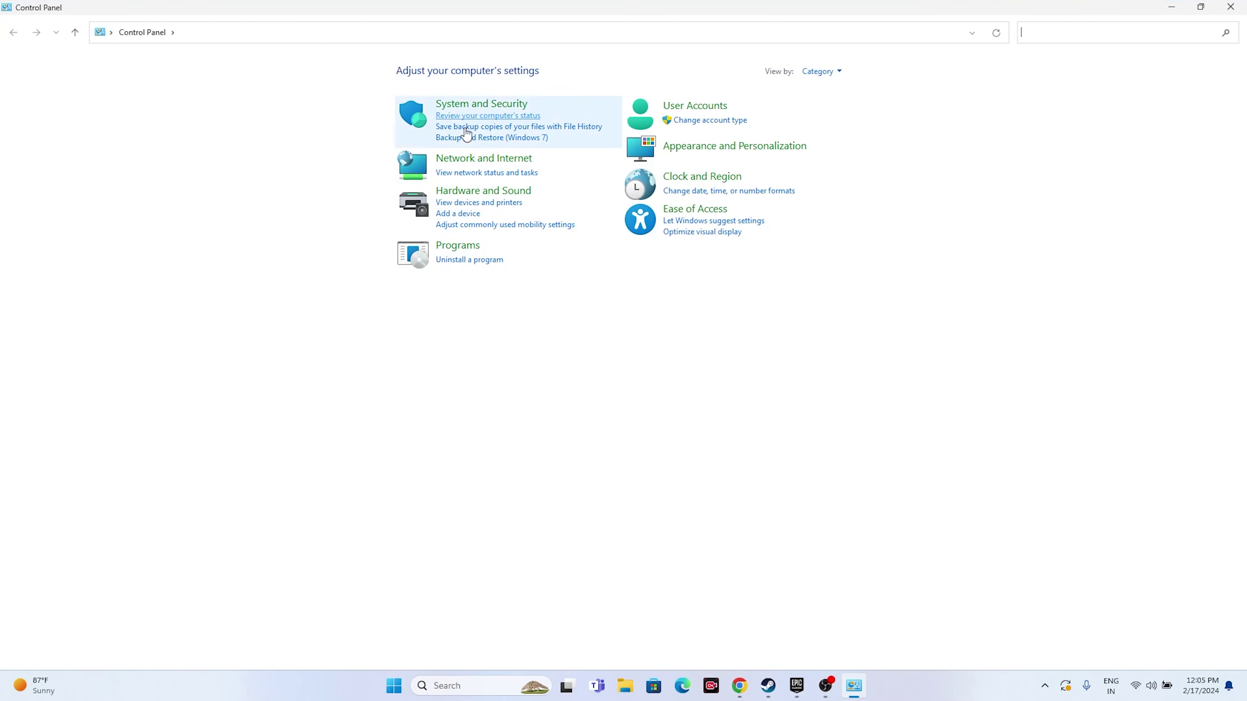
{"action": "left_click", "coordinate": [469, 106]}
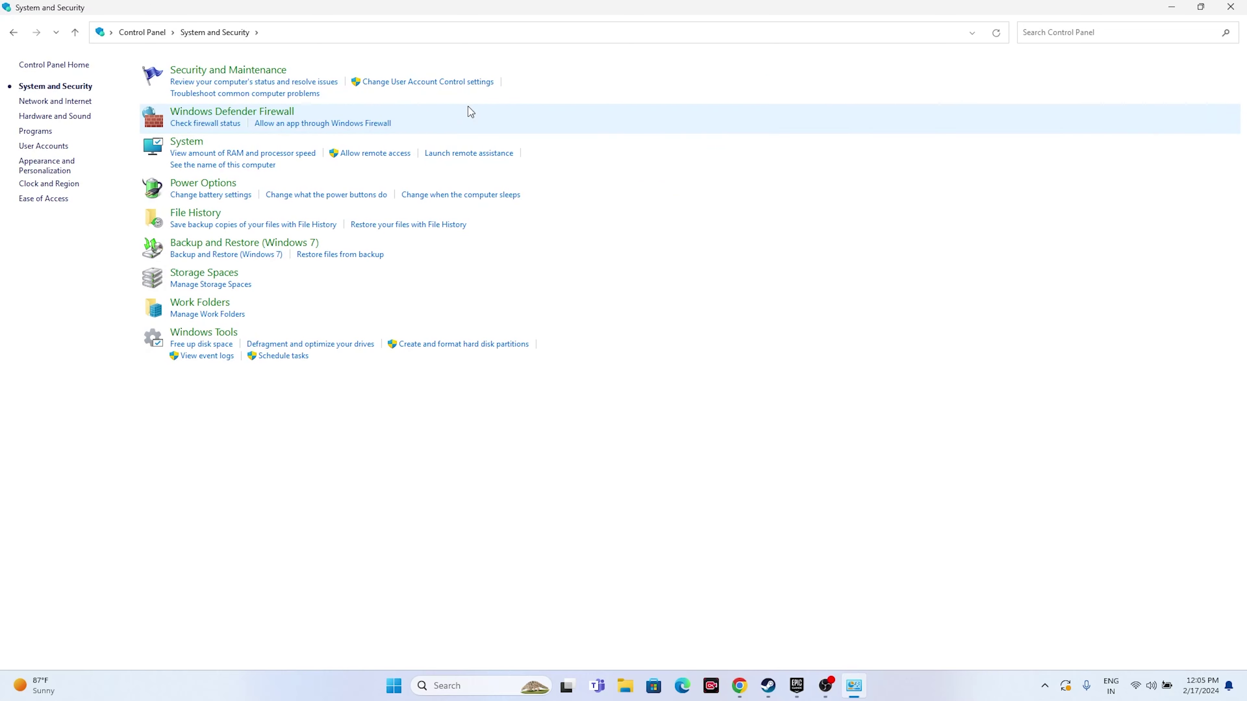
{"action": "left_click", "coordinate": [251, 114]}
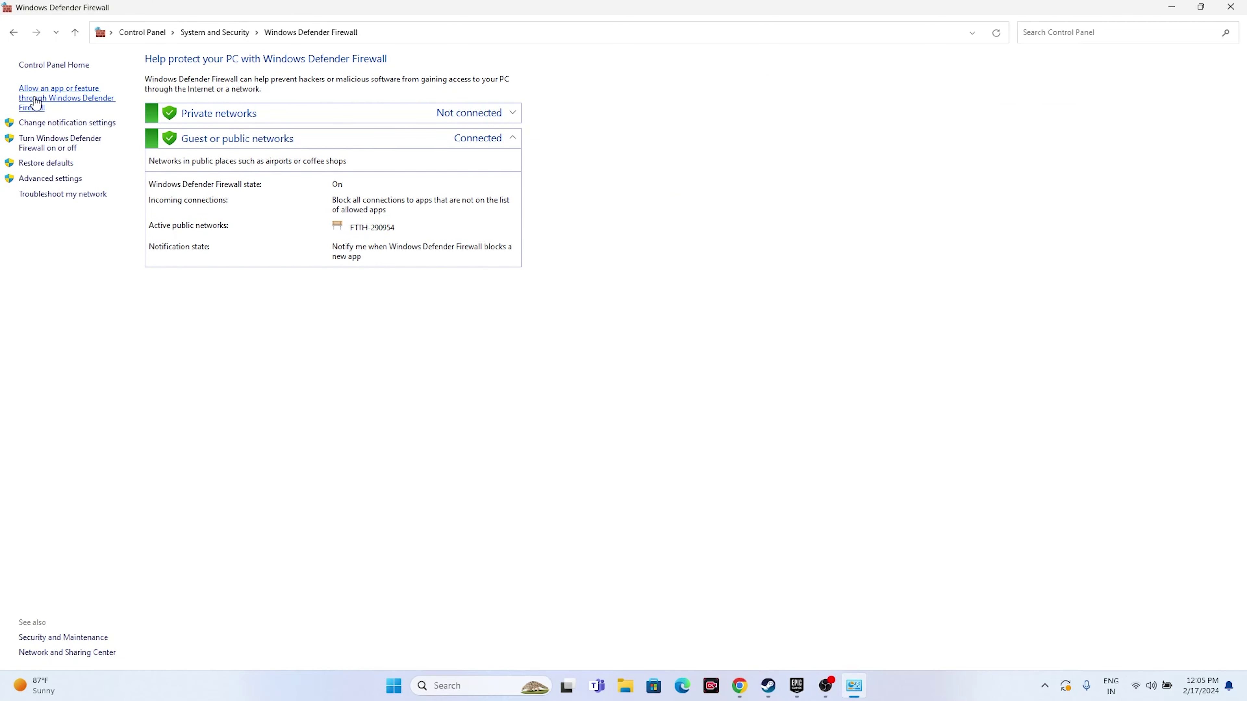
{"action": "left_click", "coordinate": [35, 103]}
- Look through the allowed apps and features list for Skull and Bones
{"action": "scroll", "coordinate": [516, 213], "scroll_direction": "down", "scroll_amount": 1}
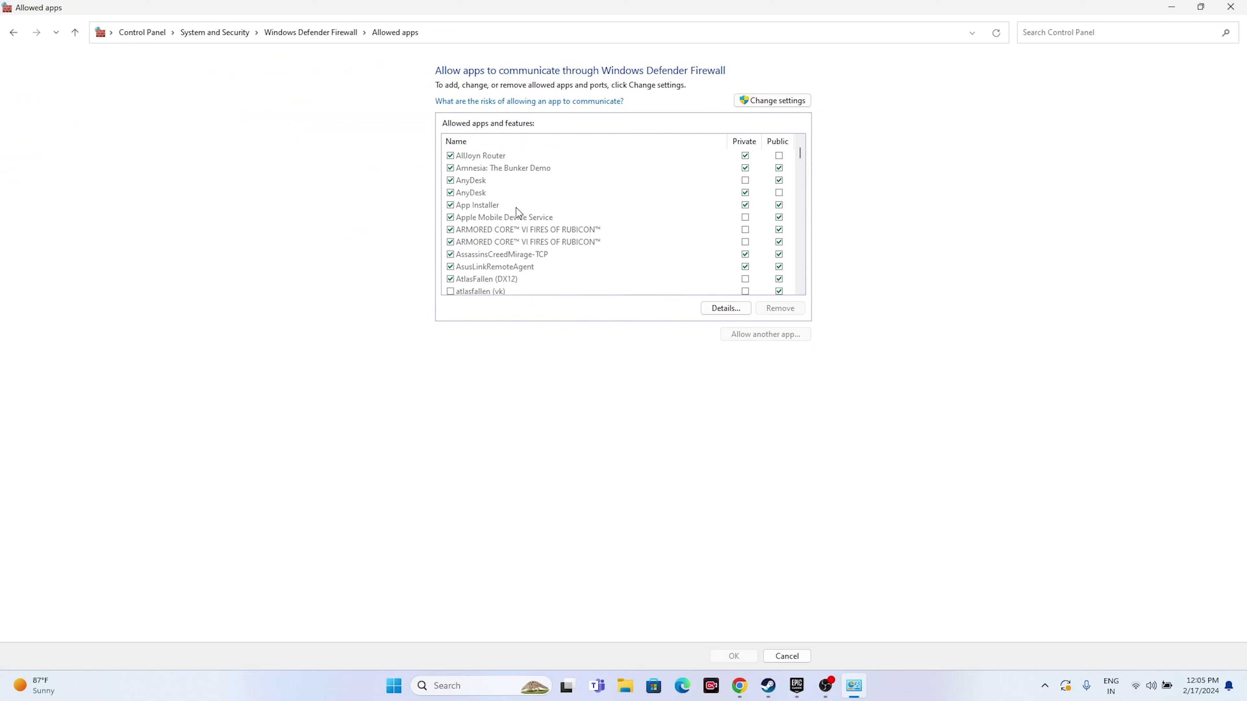
{"action": "scroll", "coordinate": [517, 212], "scroll_direction": "down", "scroll_amount": 10}
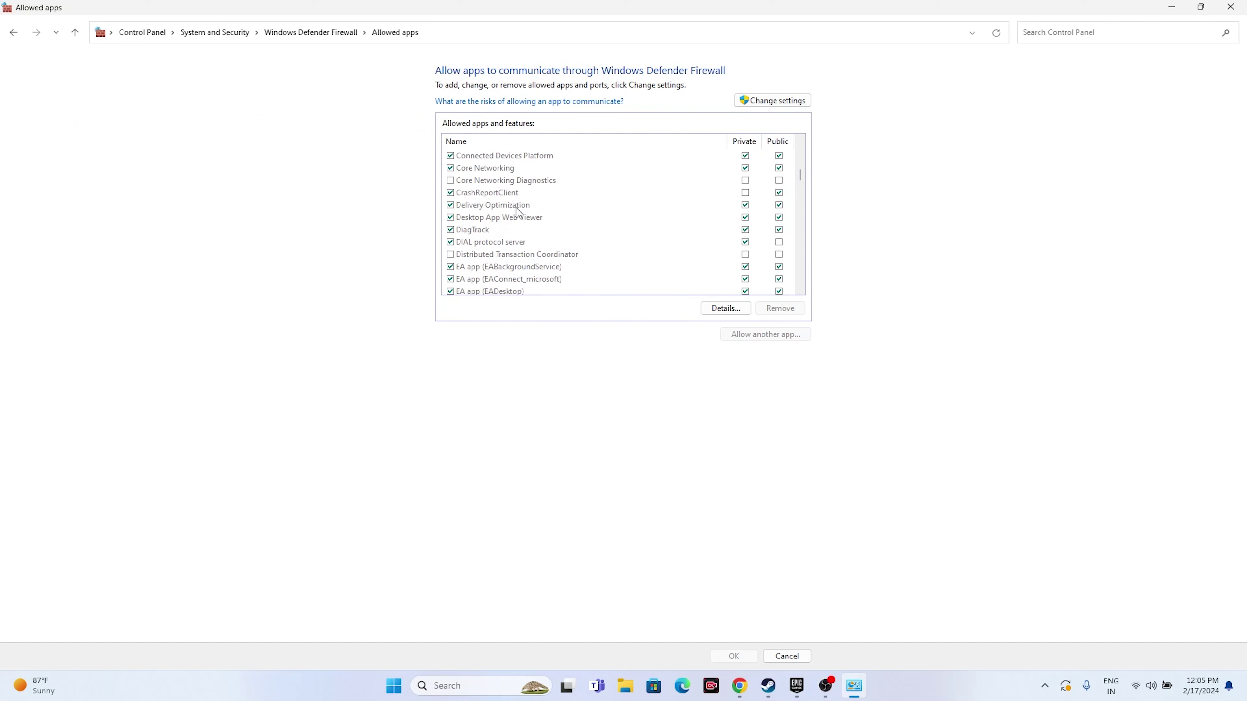
{"action": "scroll", "coordinate": [516, 212], "scroll_direction": "down", "scroll_amount": 8}
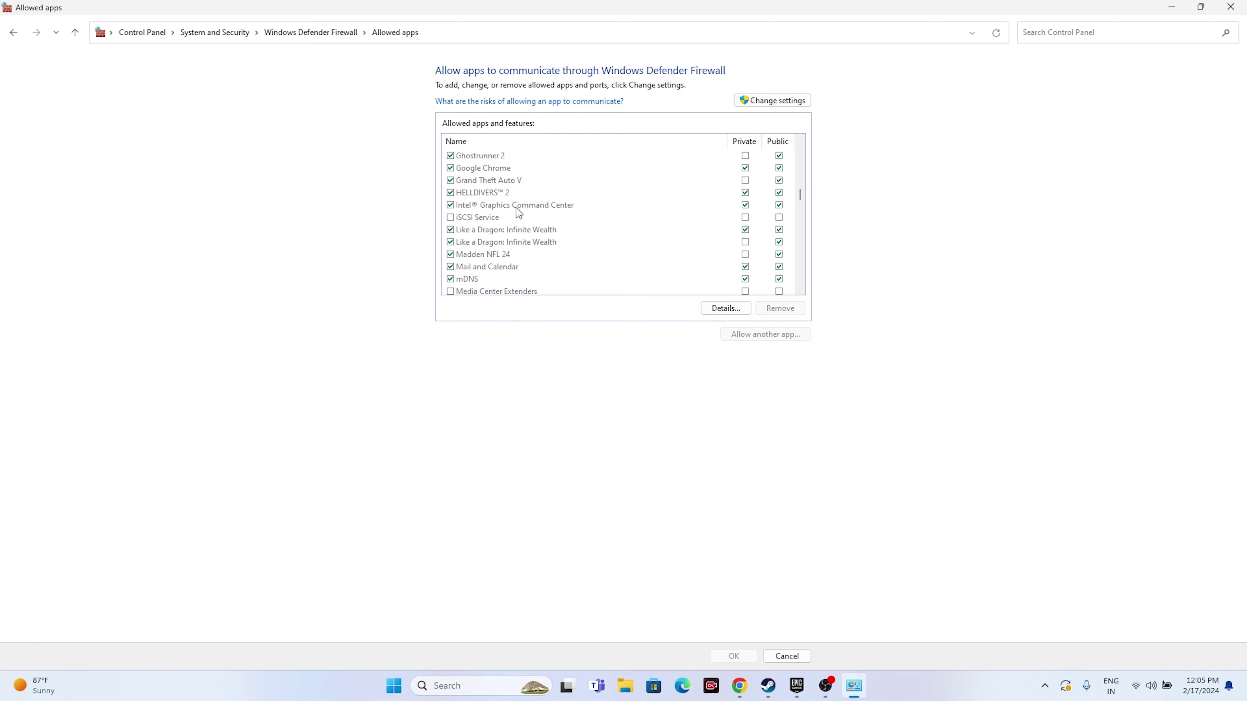
{"action": "scroll", "coordinate": [516, 210], "scroll_direction": "down", "scroll_amount": 10}
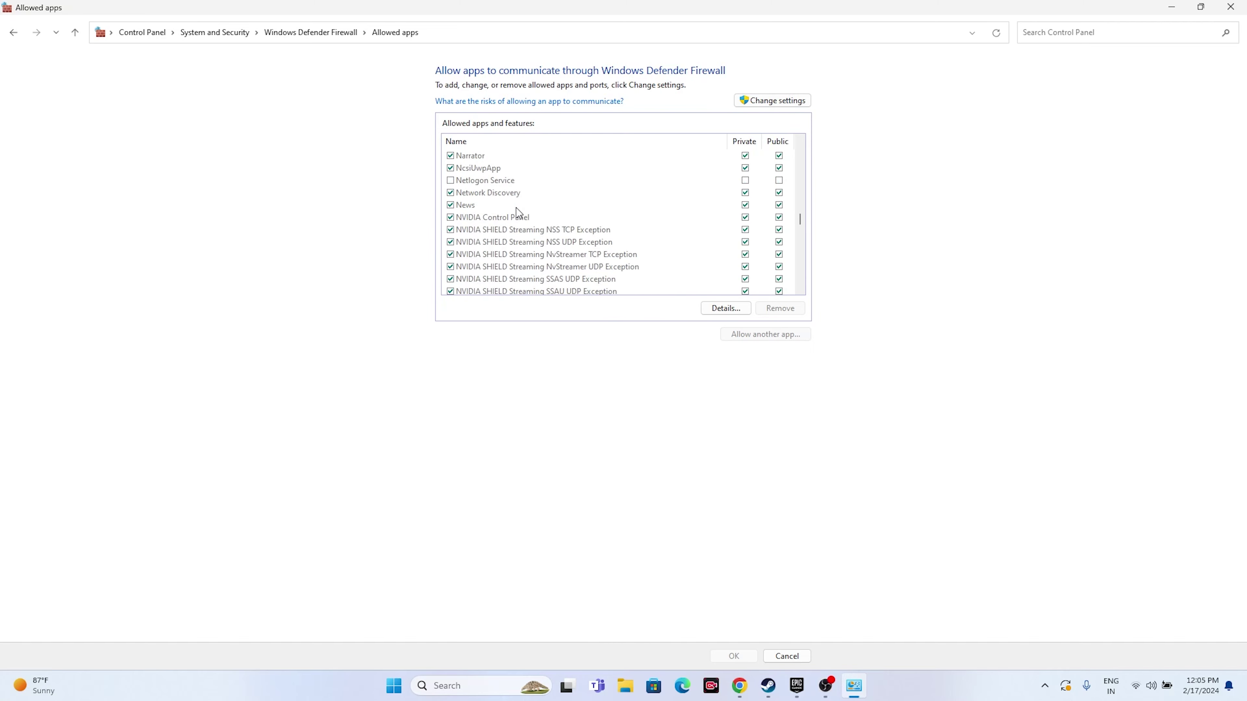
{"action": "scroll", "coordinate": [517, 208], "scroll_direction": "down", "scroll_amount": 10}
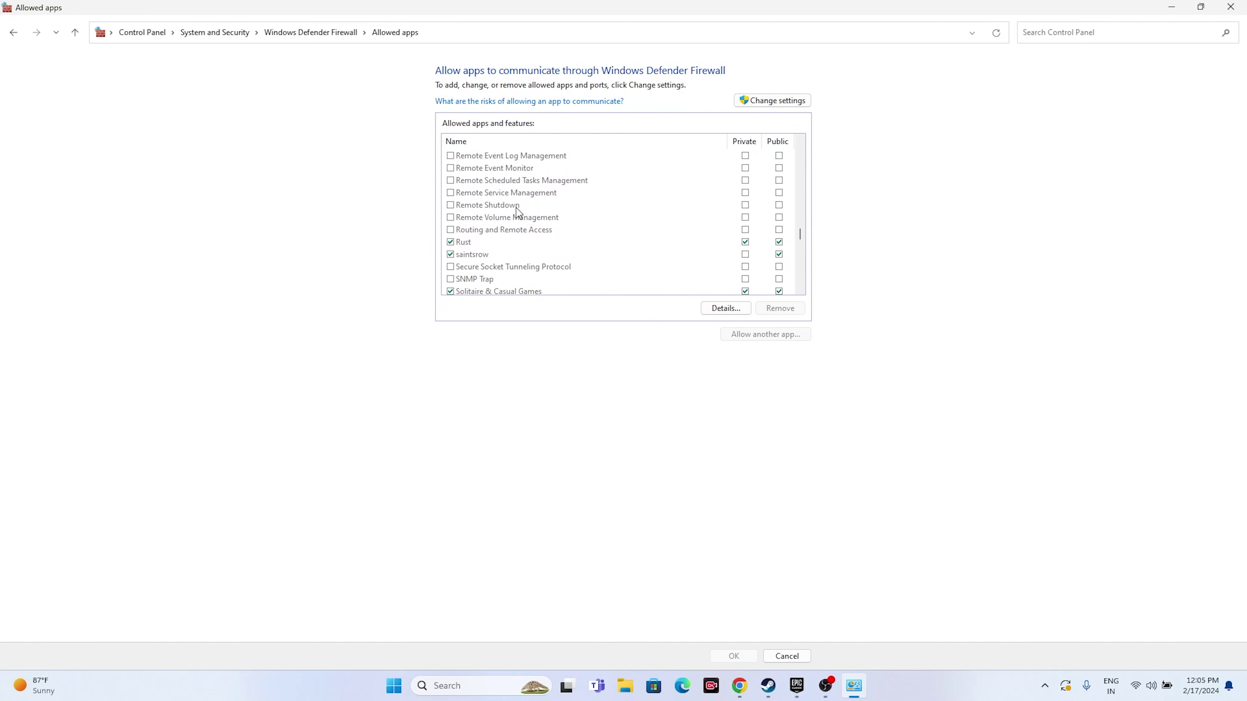
{"action": "scroll", "coordinate": [516, 207], "scroll_direction": "down", "scroll_amount": 1}
{"action": "scroll", "coordinate": [516, 208], "scroll_direction": "down", "scroll_amount": 1}
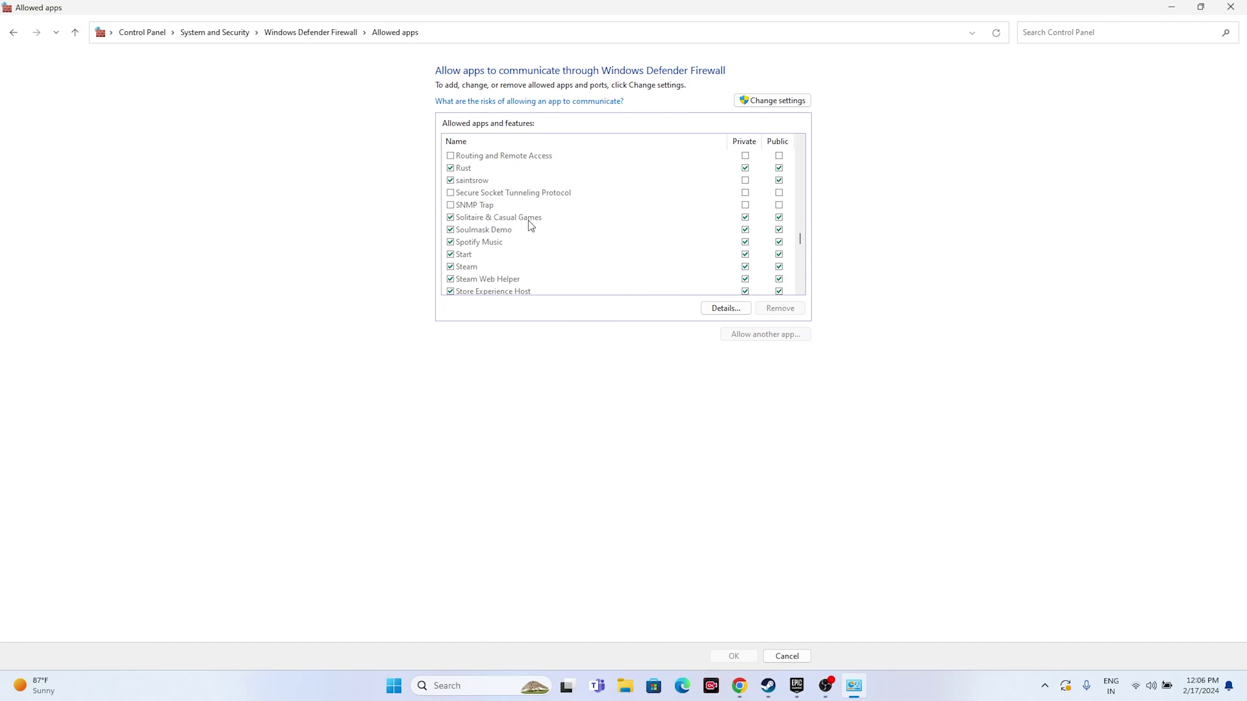
{"action": "scroll", "coordinate": [528, 221], "scroll_direction": "down", "scroll_amount": 1}
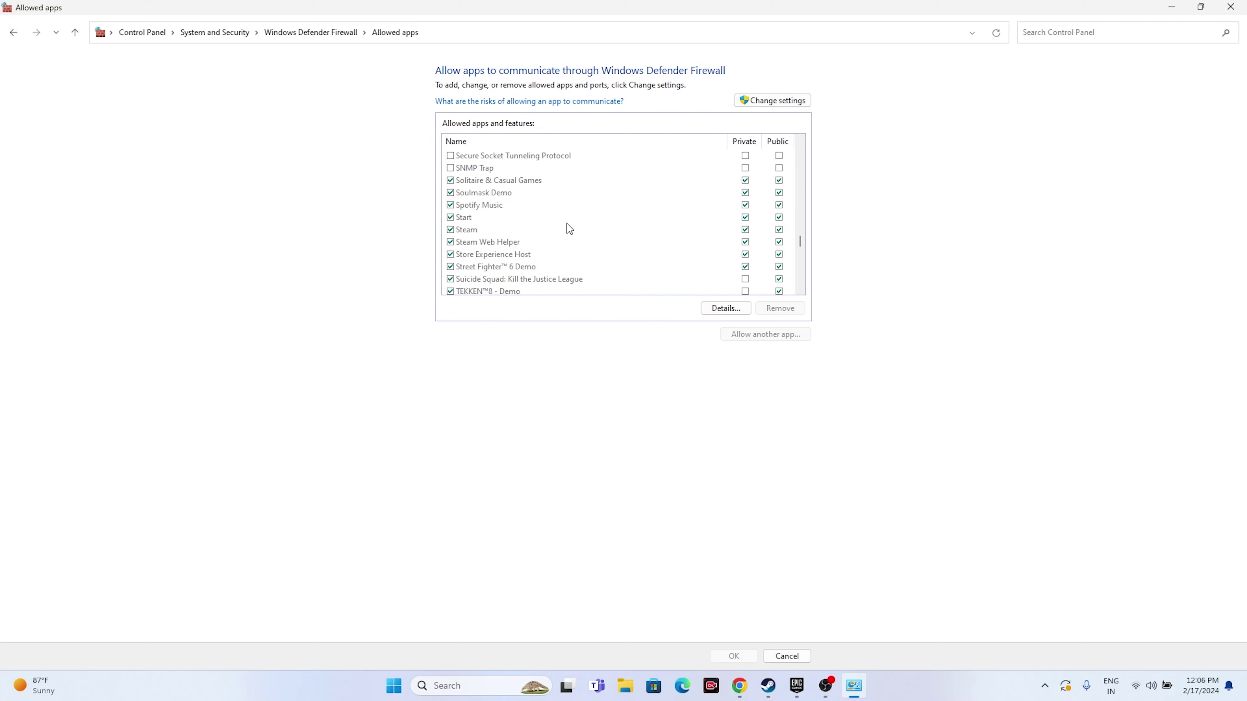
- Unlock the allowed apps settings and start browsing for another app to allow through the firewall
{"action": "left_click", "coordinate": [770, 103]}
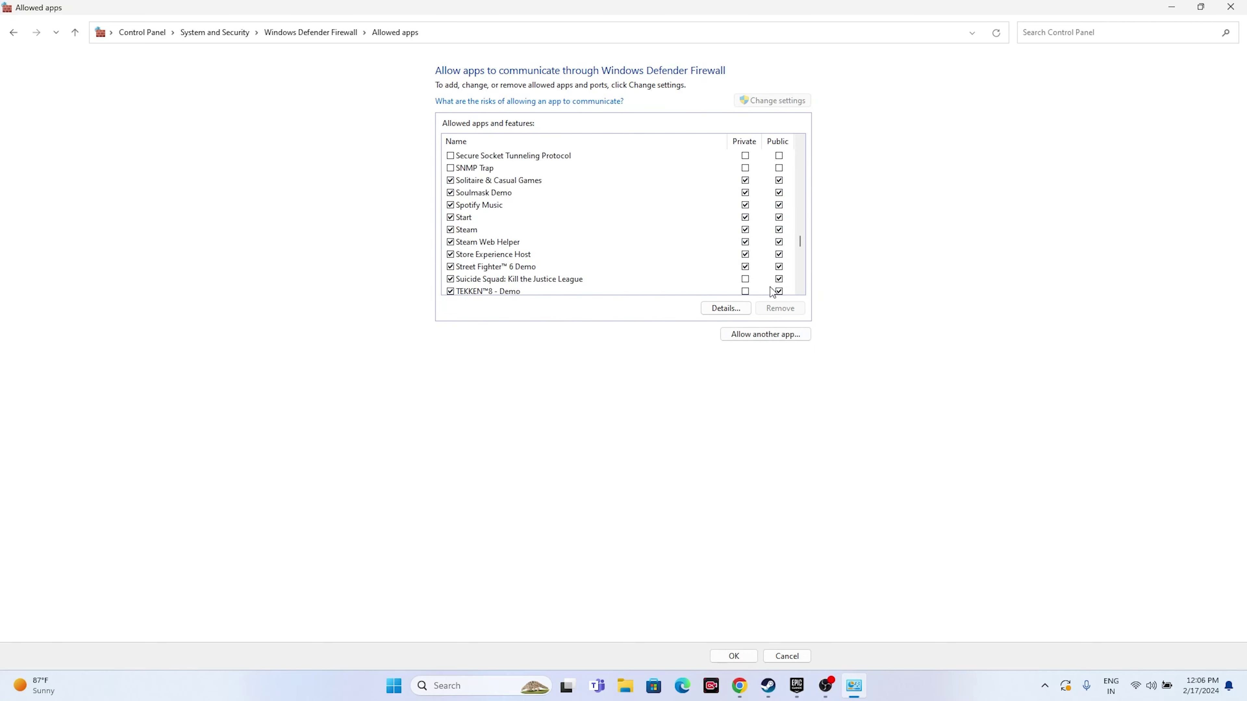
{"action": "left_click", "coordinate": [763, 340]}
{"action": "left_click", "coordinate": [717, 404]}
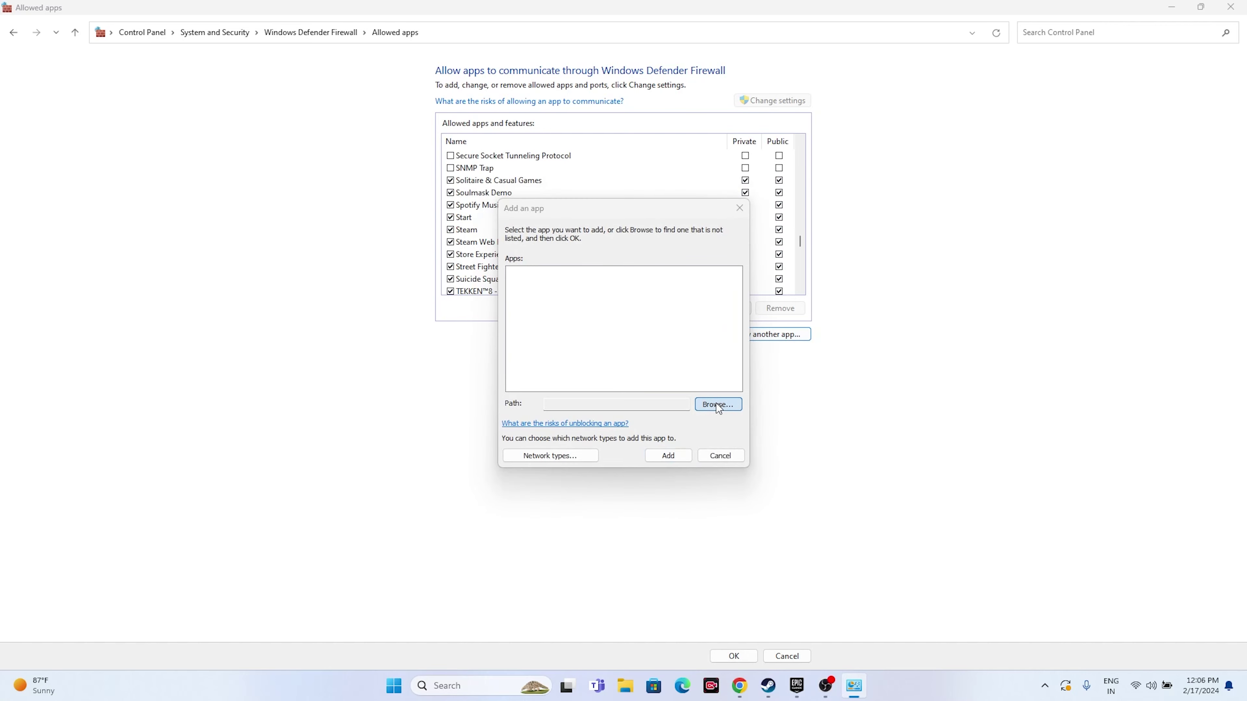
- Choose the skullandbones application from the f9b5d1f1a85e4a63acd3a4471cafed29 folder under C:\Program Files\Epic Games as the app to allow
{"action": "scroll", "coordinate": [545, 427], "scroll_direction": "down", "scroll_amount": 5}
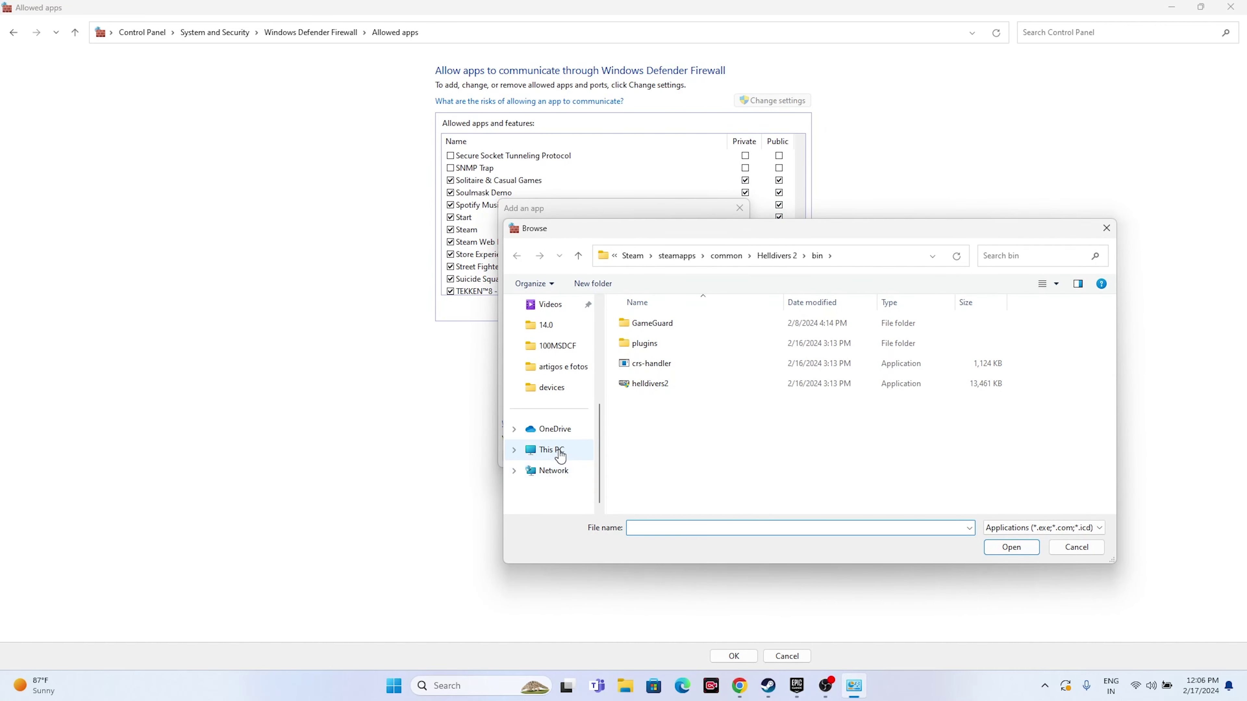
{"action": "left_click", "coordinate": [553, 449]}
{"action": "double_click", "coordinate": [697, 339]}
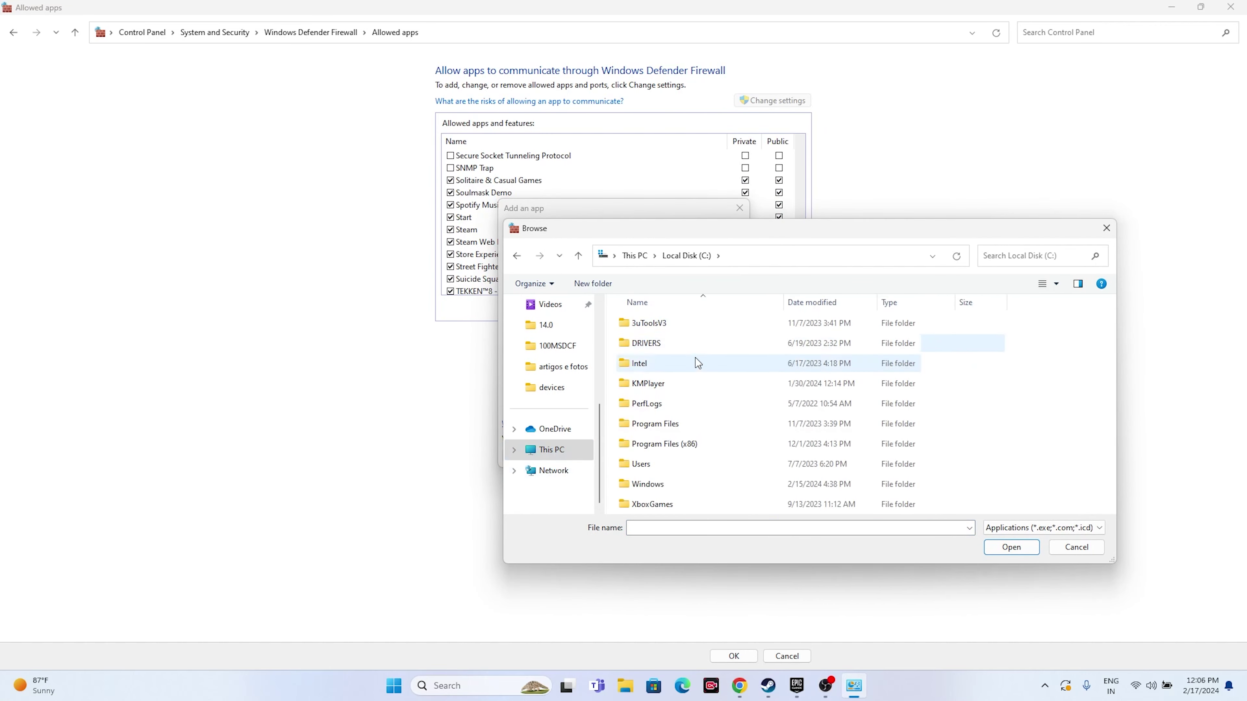
{"action": "double_click", "coordinate": [682, 424]}
{"action": "scroll", "coordinate": [679, 391], "scroll_direction": "down", "scroll_amount": 1}
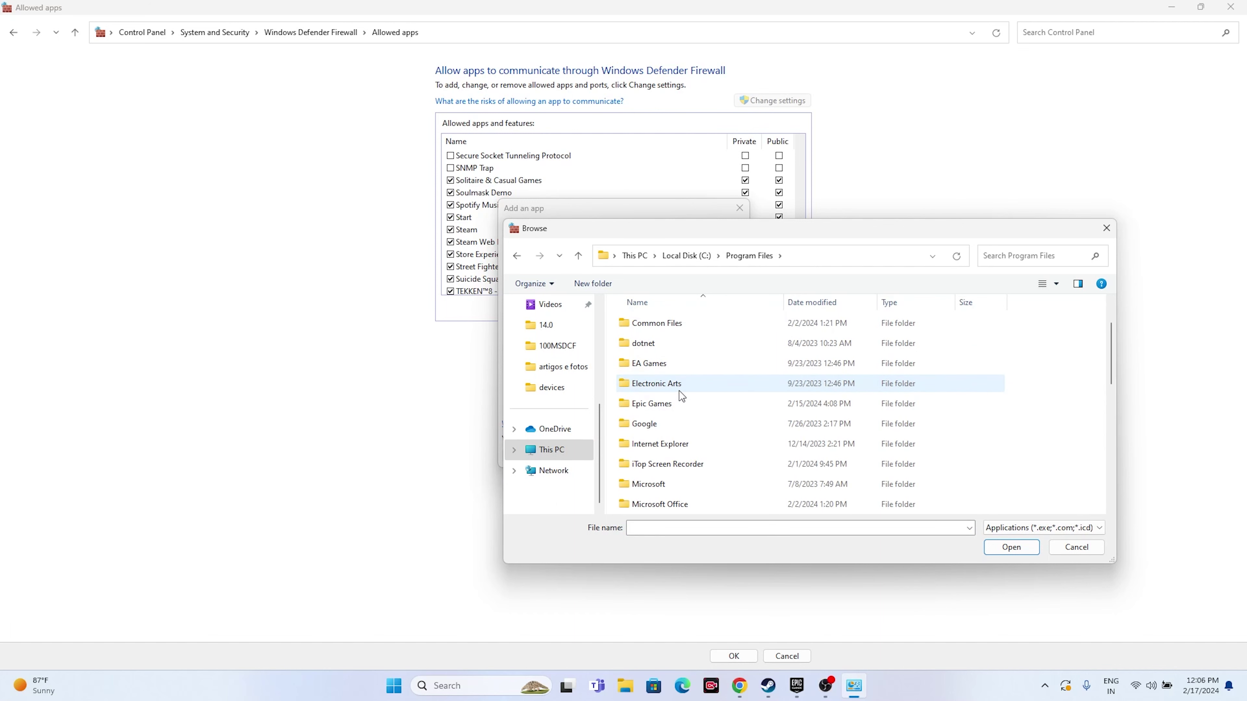
{"action": "double_click", "coordinate": [677, 407]}
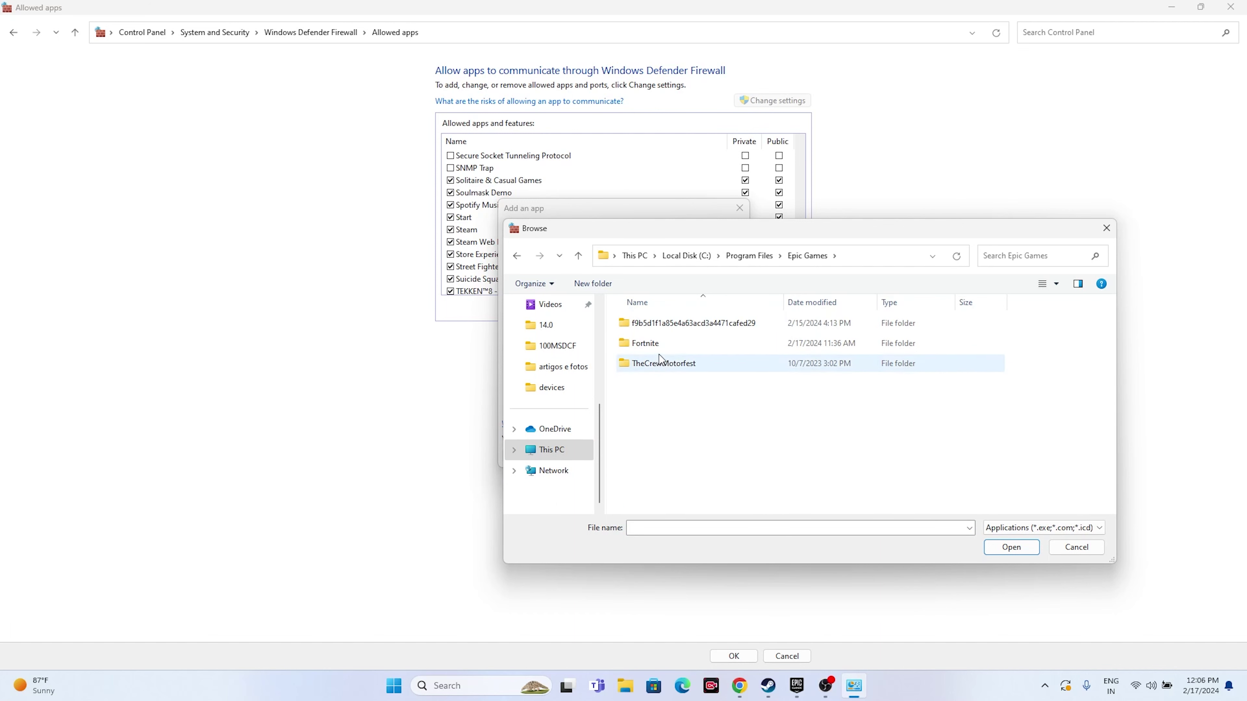
{"action": "double_click", "coordinate": [661, 326]}
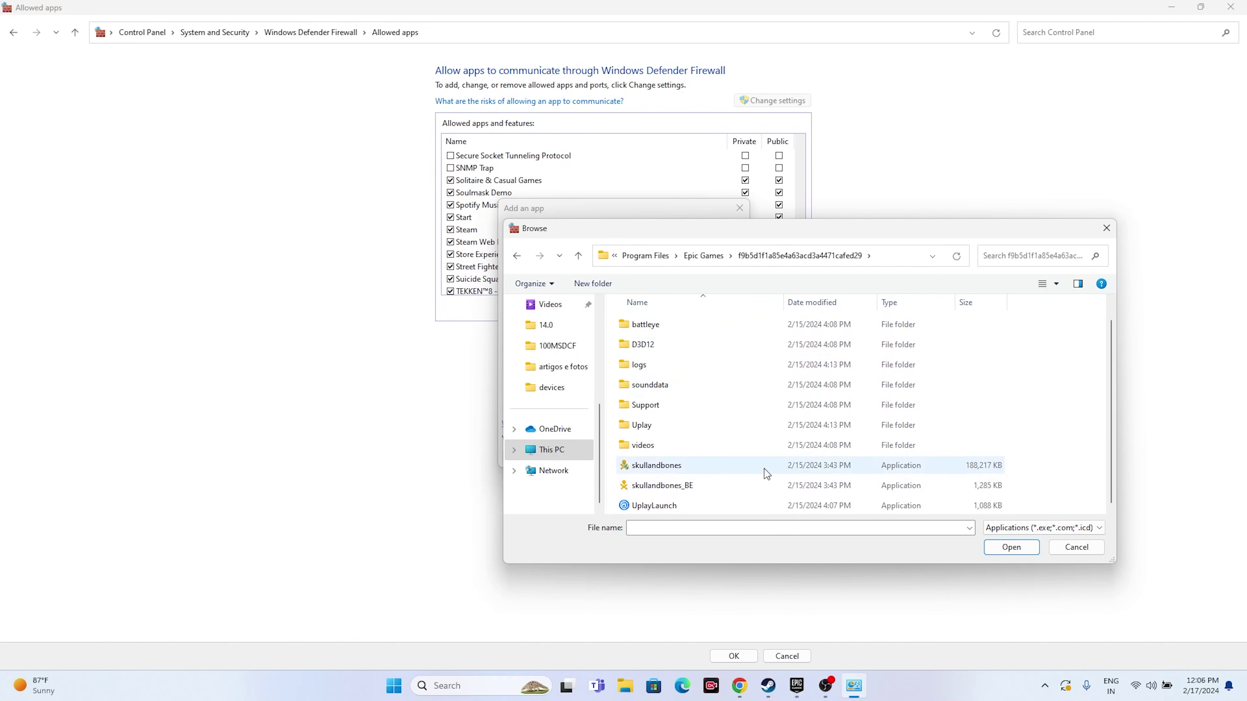
{"action": "left_click", "coordinate": [911, 471]}
{"action": "left_click", "coordinate": [1012, 548]}
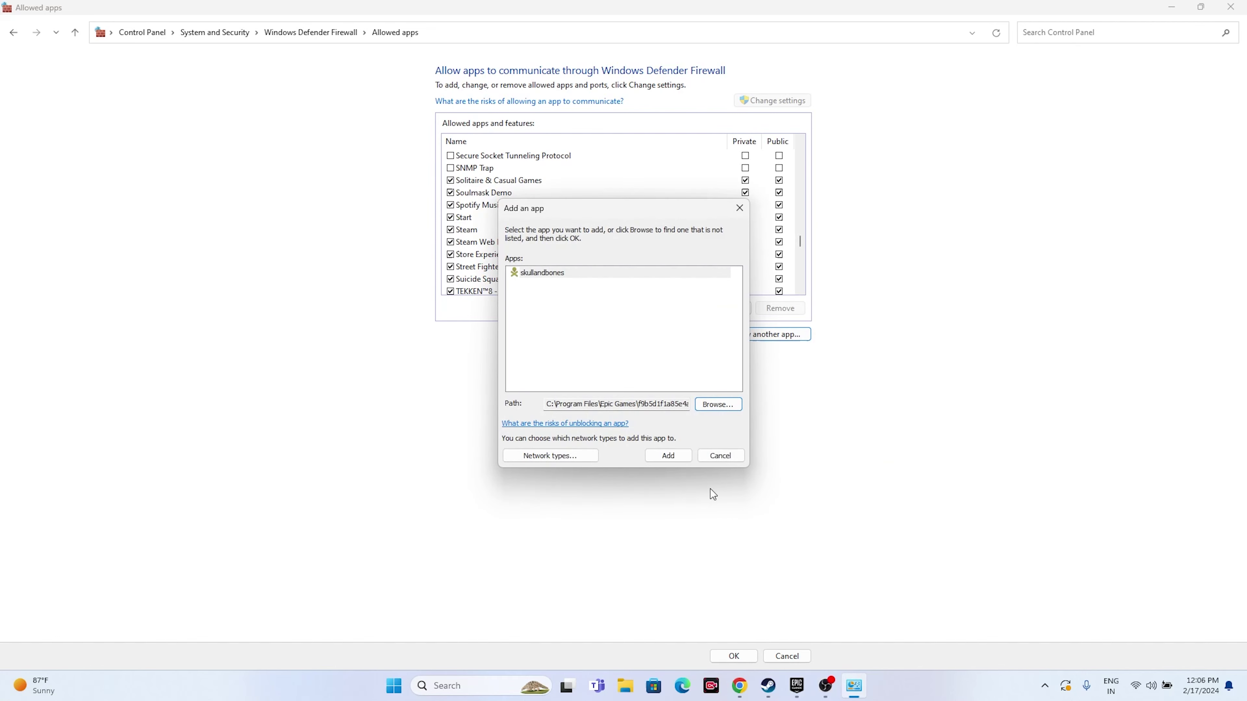
- Add skullandbones to the allowed apps, enable it for private networks as well, and close the Allowed apps window
{"action": "left_click", "coordinate": [666, 456]}
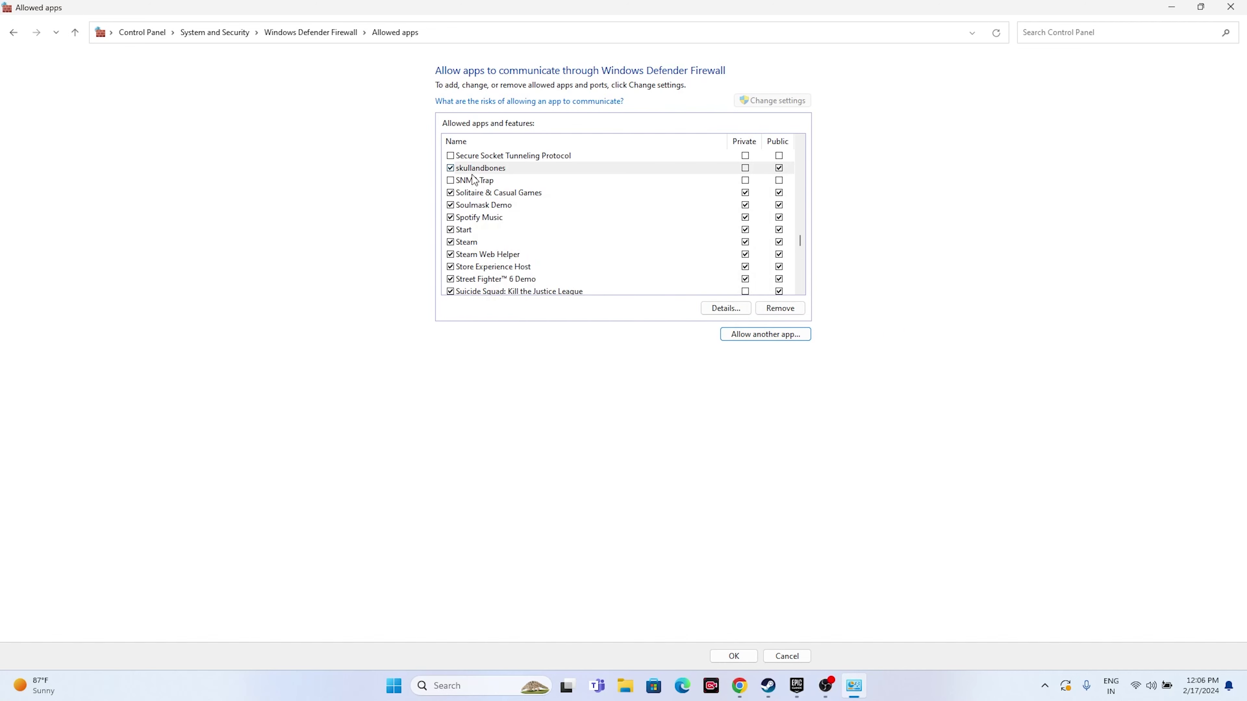
{"action": "left_click", "coordinate": [745, 168]}
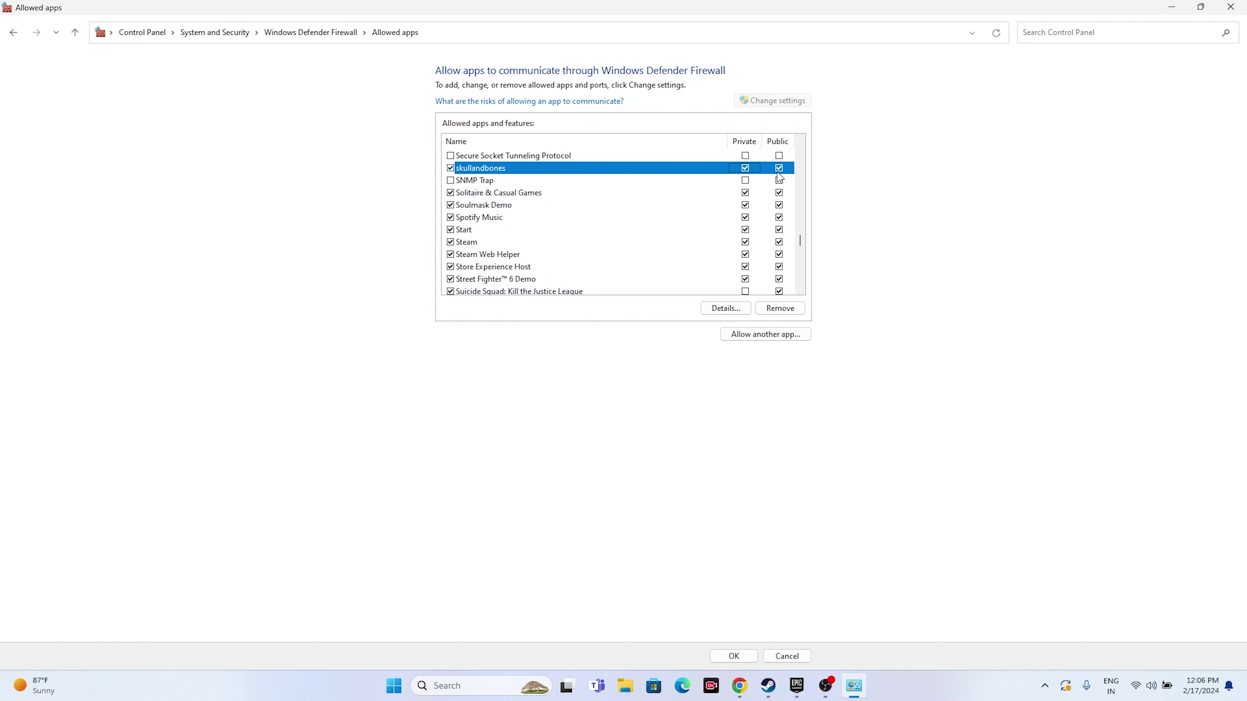
{"action": "left_click", "coordinate": [1231, 7]}
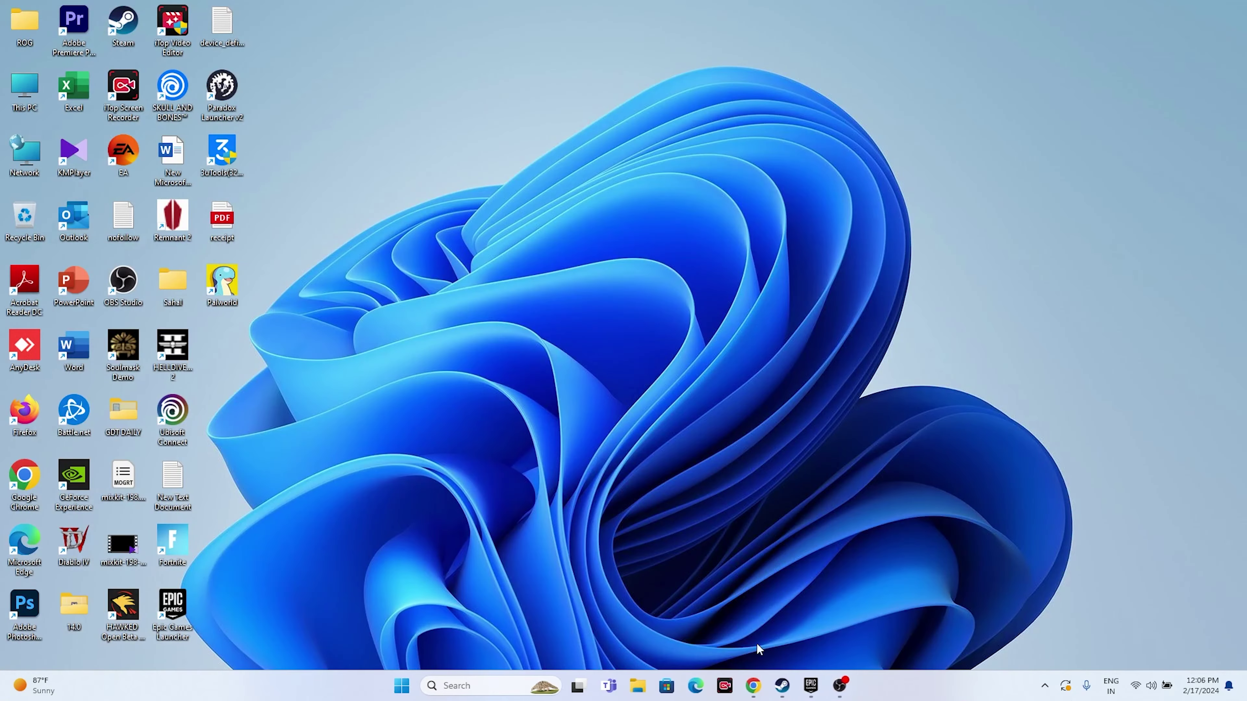
- Bring up and minimise the Epic Games Launcher, search Windows for System Configuration and show its list of services
{"action": "left_click", "coordinate": [811, 685]}
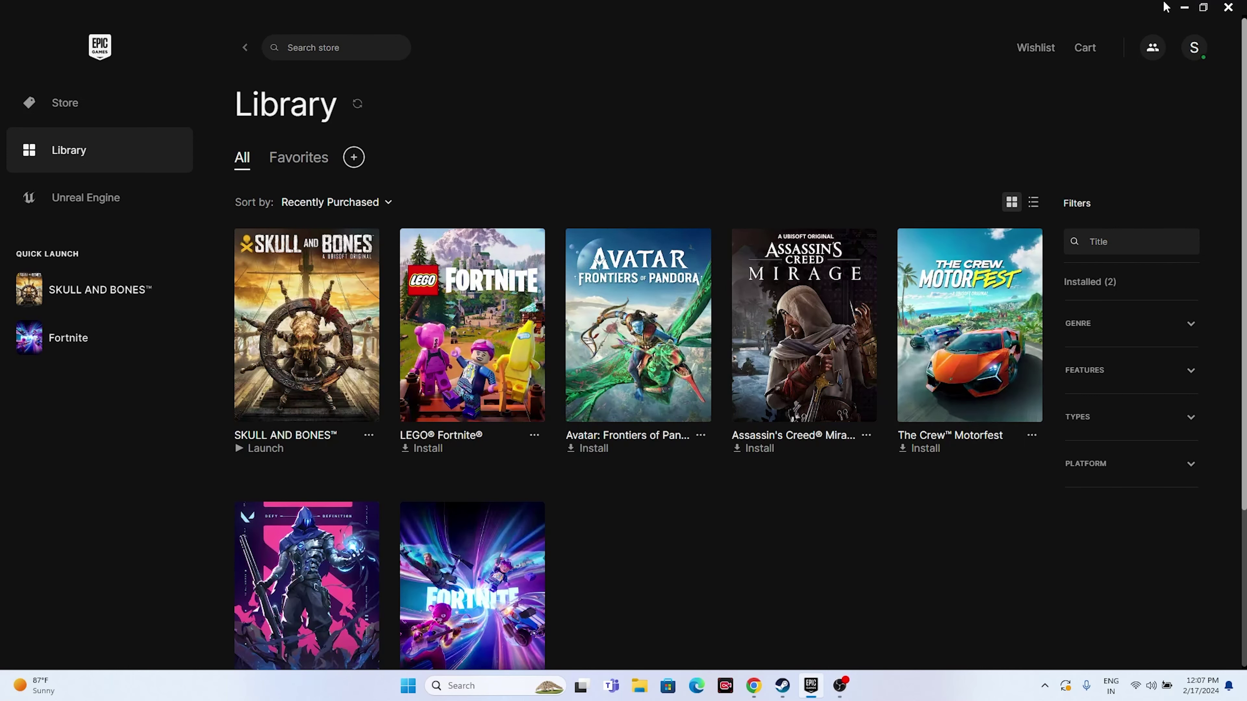
{"action": "left_click", "coordinate": [1175, 11]}
{"action": "left_click", "coordinate": [466, 687]}
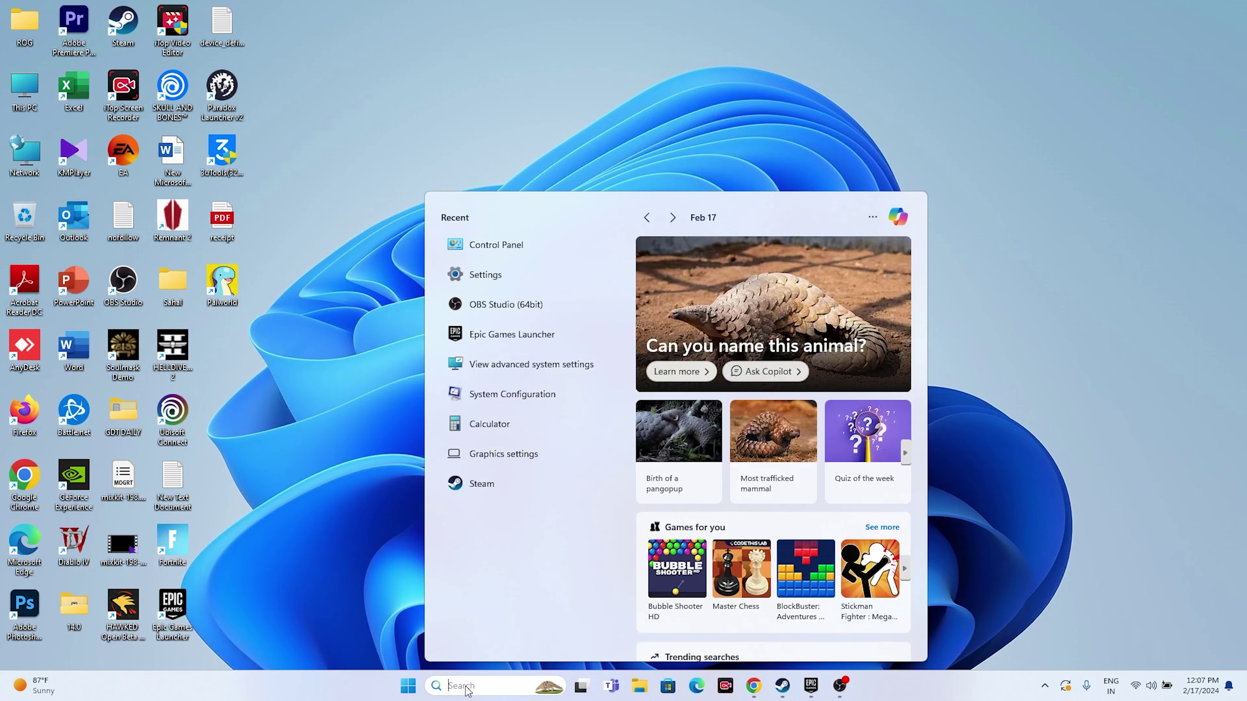
{"action": "type", "text": "system"}
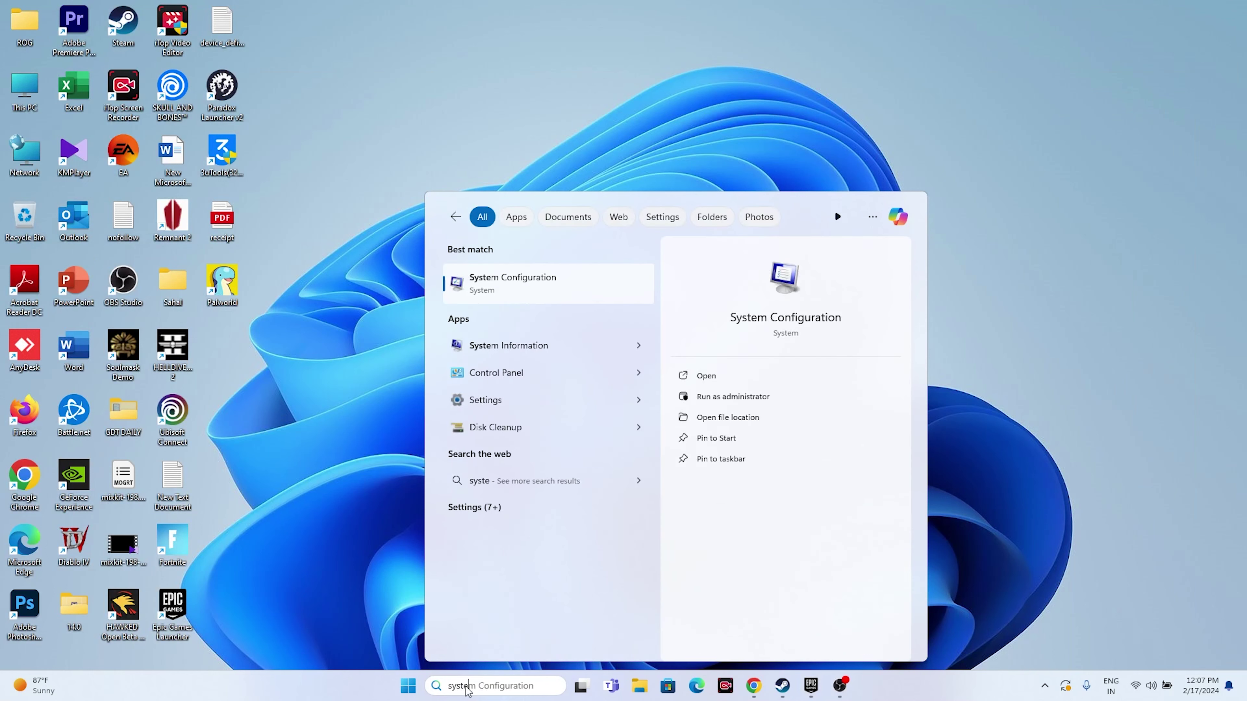
{"action": "left_click", "coordinate": [527, 287]}
{"action": "left_click", "coordinate": [522, 242]}
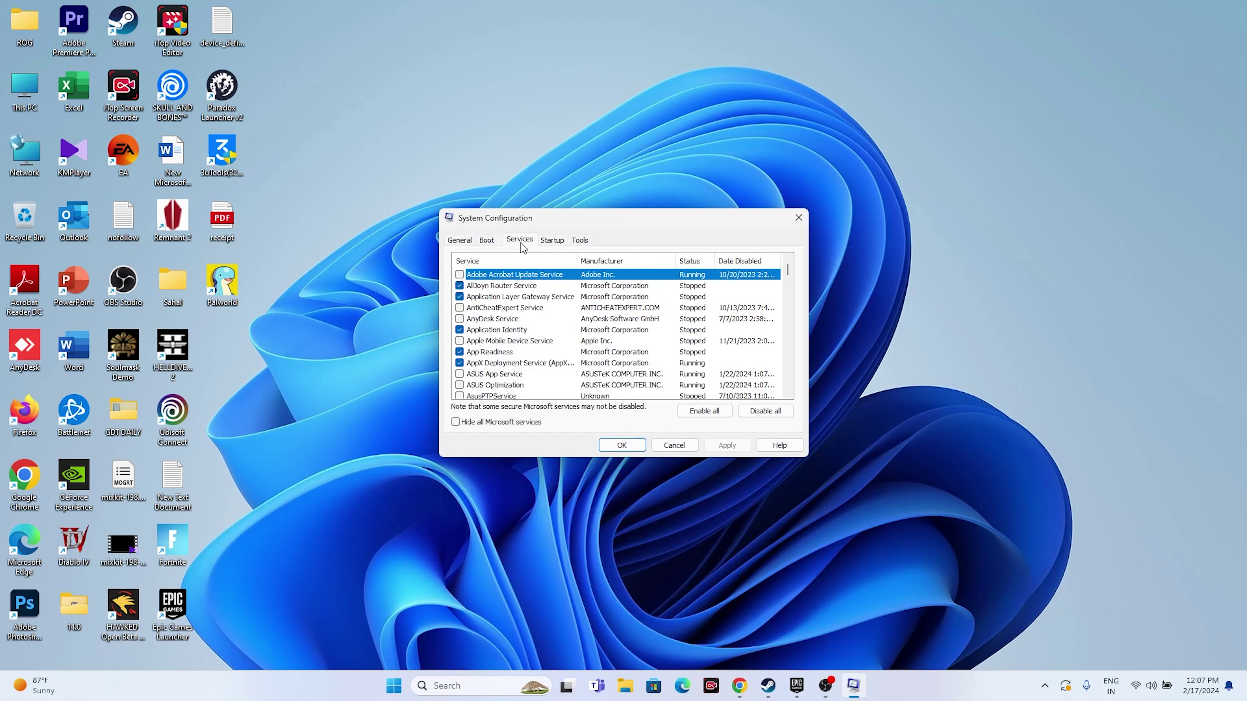
- Disable all listed services, hide all Microsoft services, apply the configuration and dismiss the restart prompt without restarting
{"action": "left_click", "coordinate": [765, 411]}
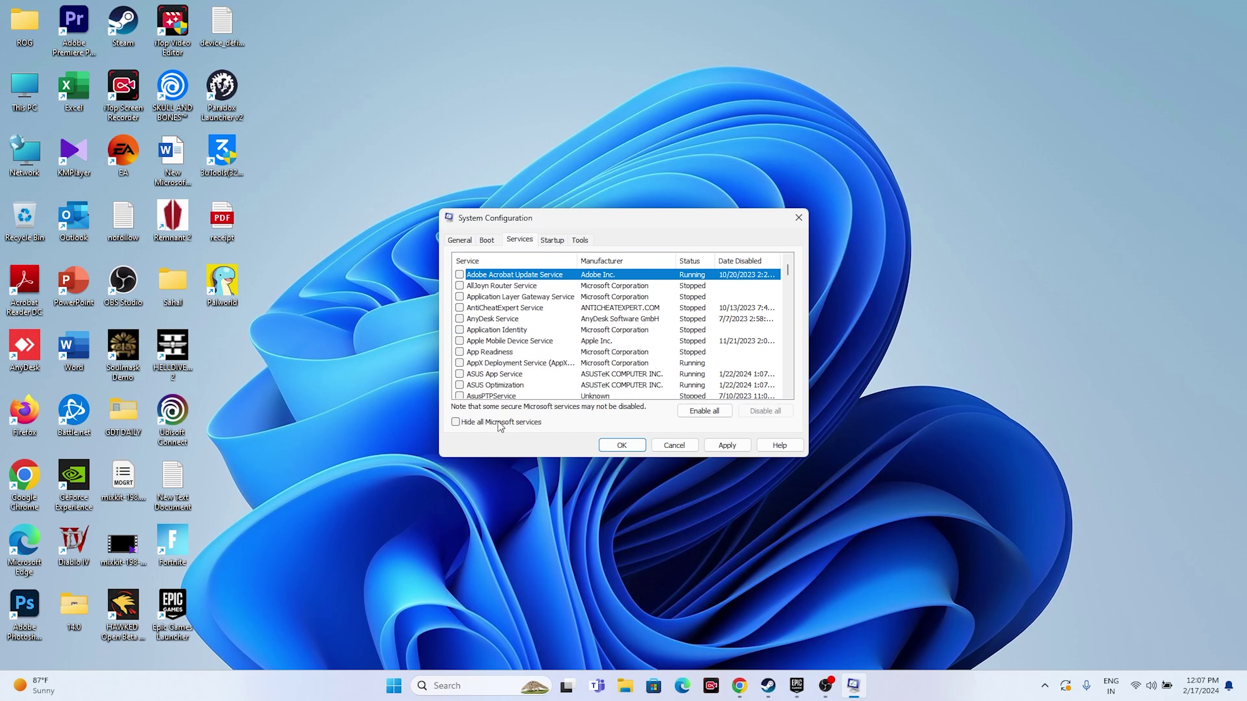
{"action": "left_click", "coordinate": [456, 422]}
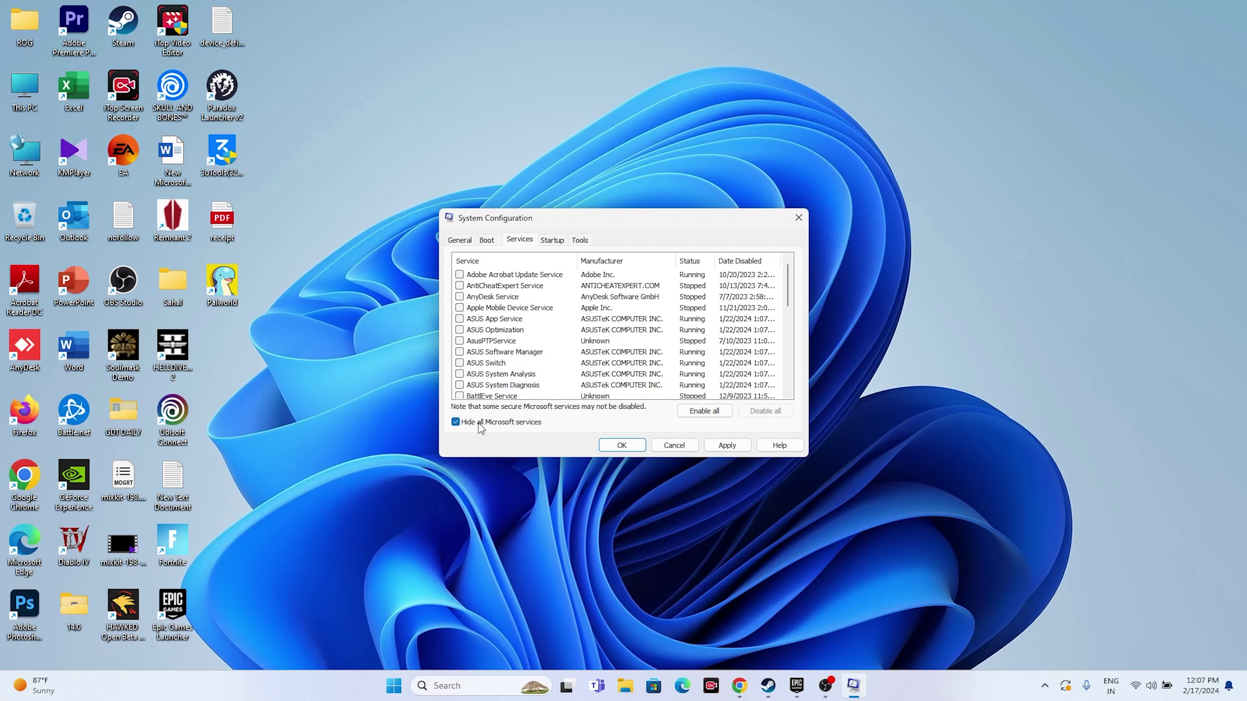
{"action": "left_click", "coordinate": [727, 445]}
{"action": "left_click", "coordinate": [620, 445]}
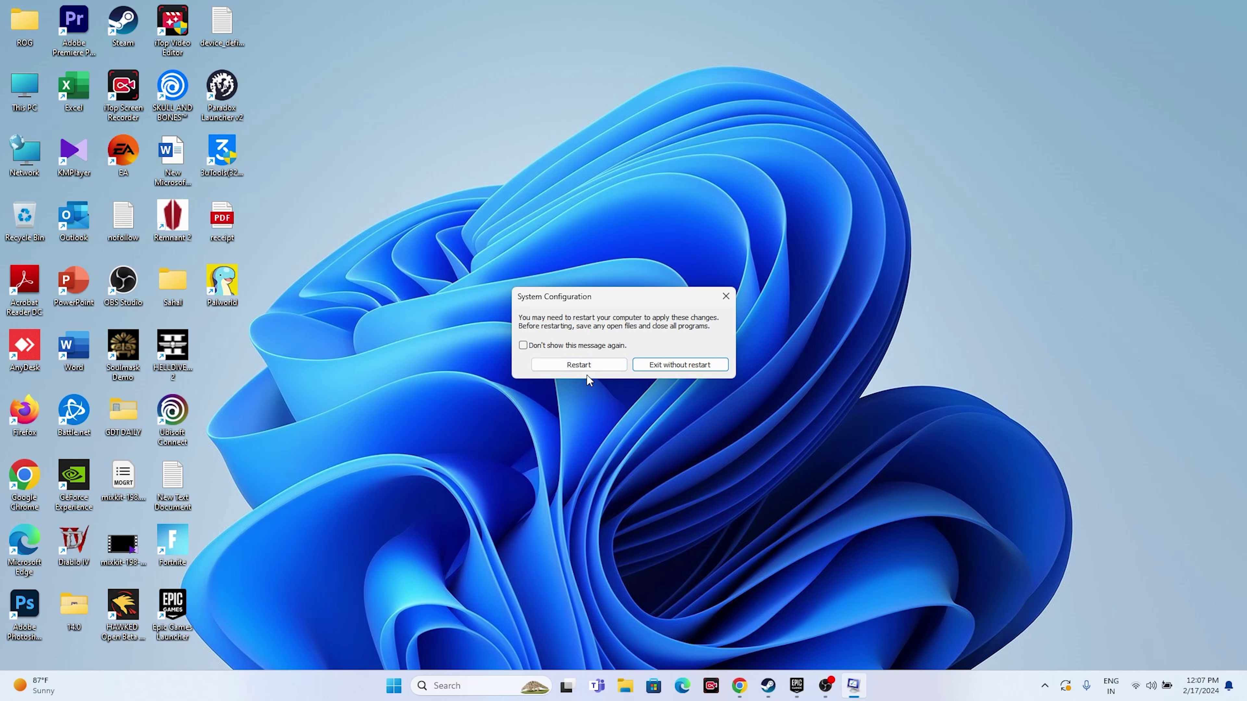
{"action": "left_click", "coordinate": [725, 297]}
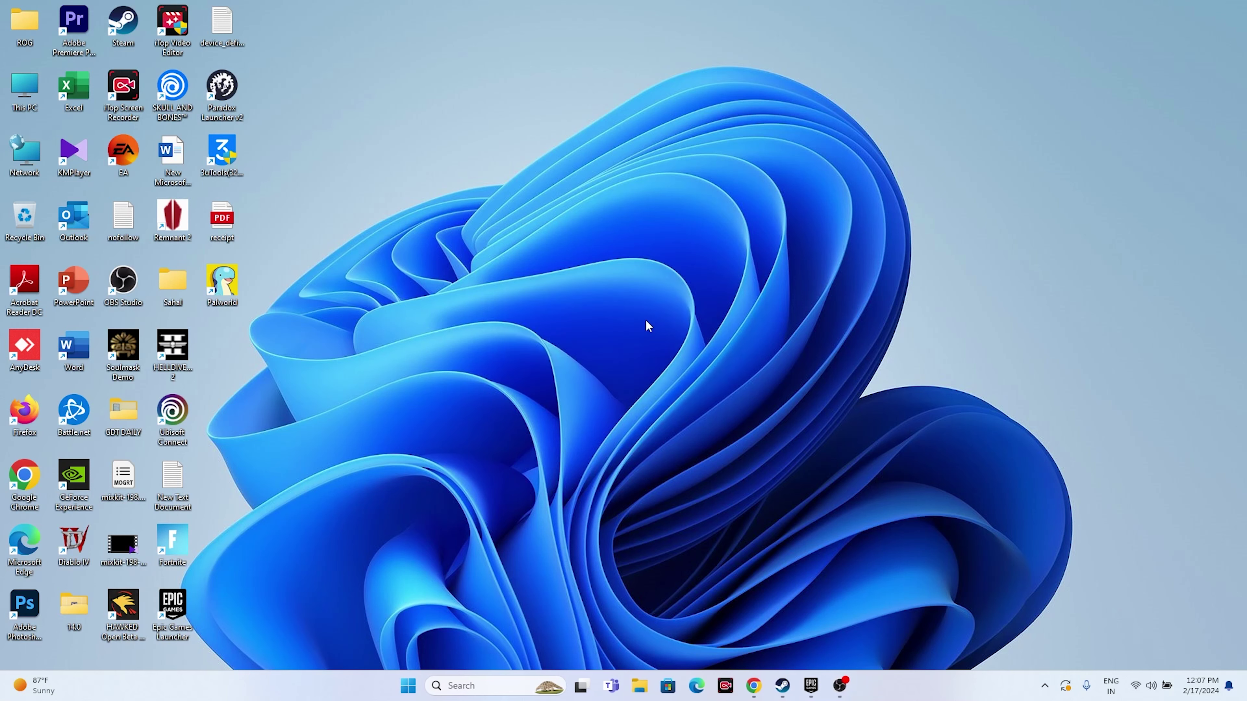
- View the Epic Games library, minimise it, review the running processes in Task Manager and close Task Manager
{"action": "left_click", "coordinate": [810, 686]}
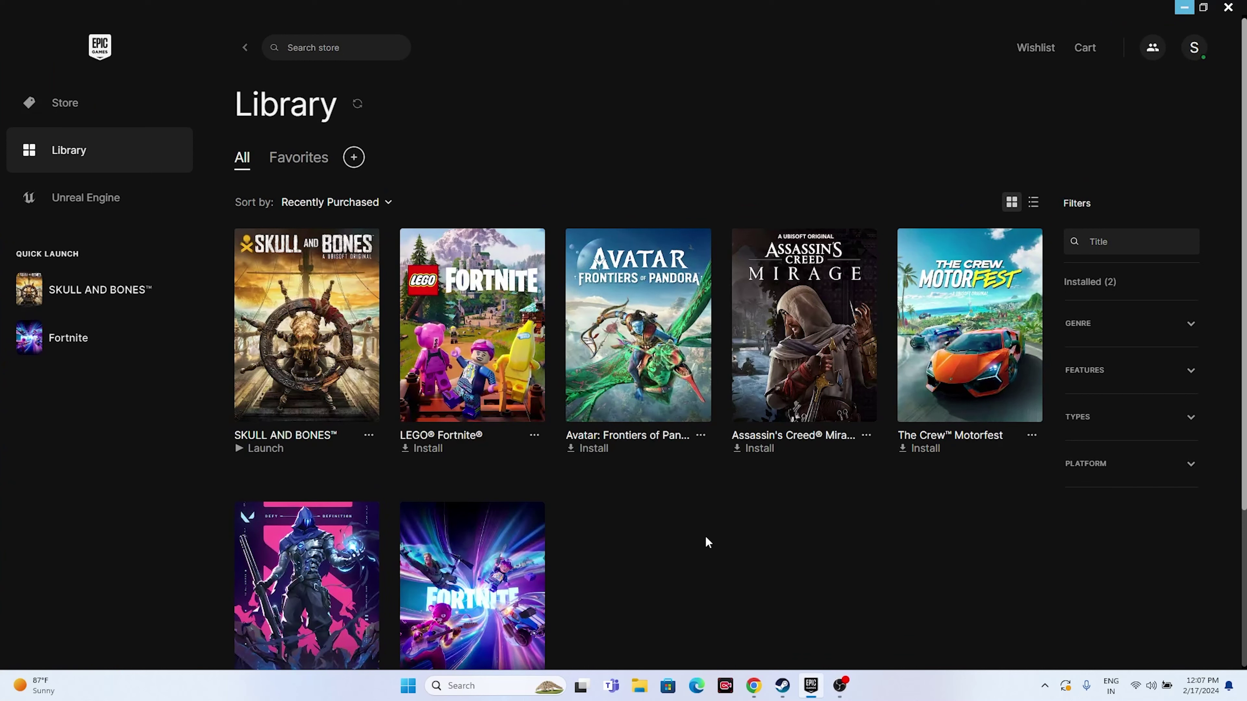
{"action": "left_click", "coordinate": [1182, 8]}
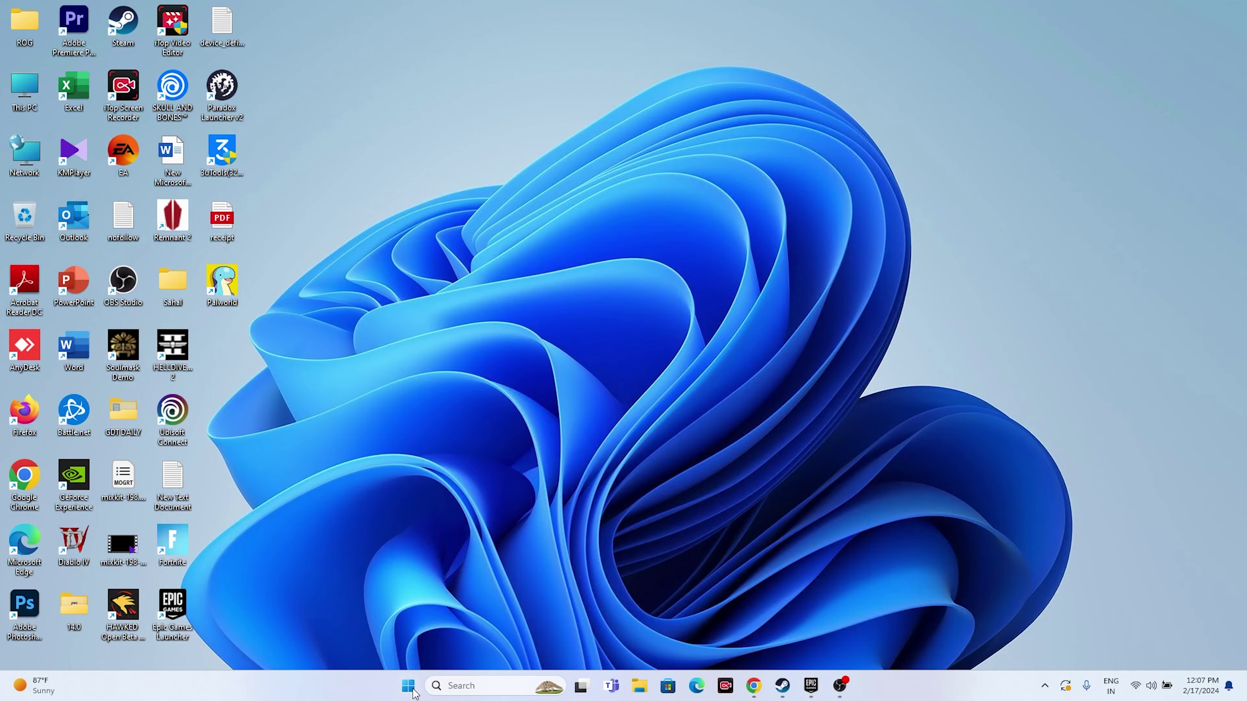
{"action": "right_click", "coordinate": [412, 690]}
{"action": "left_click", "coordinate": [409, 523]}
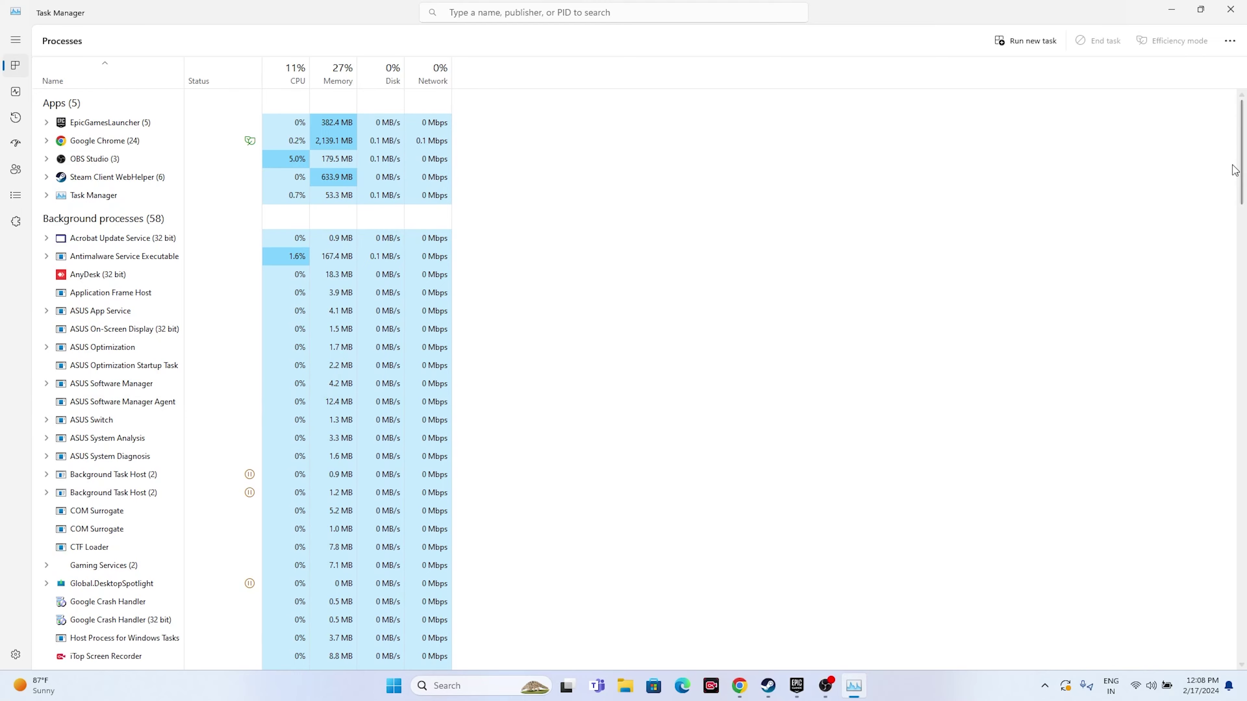
{"action": "left_click", "coordinate": [1230, 9]}
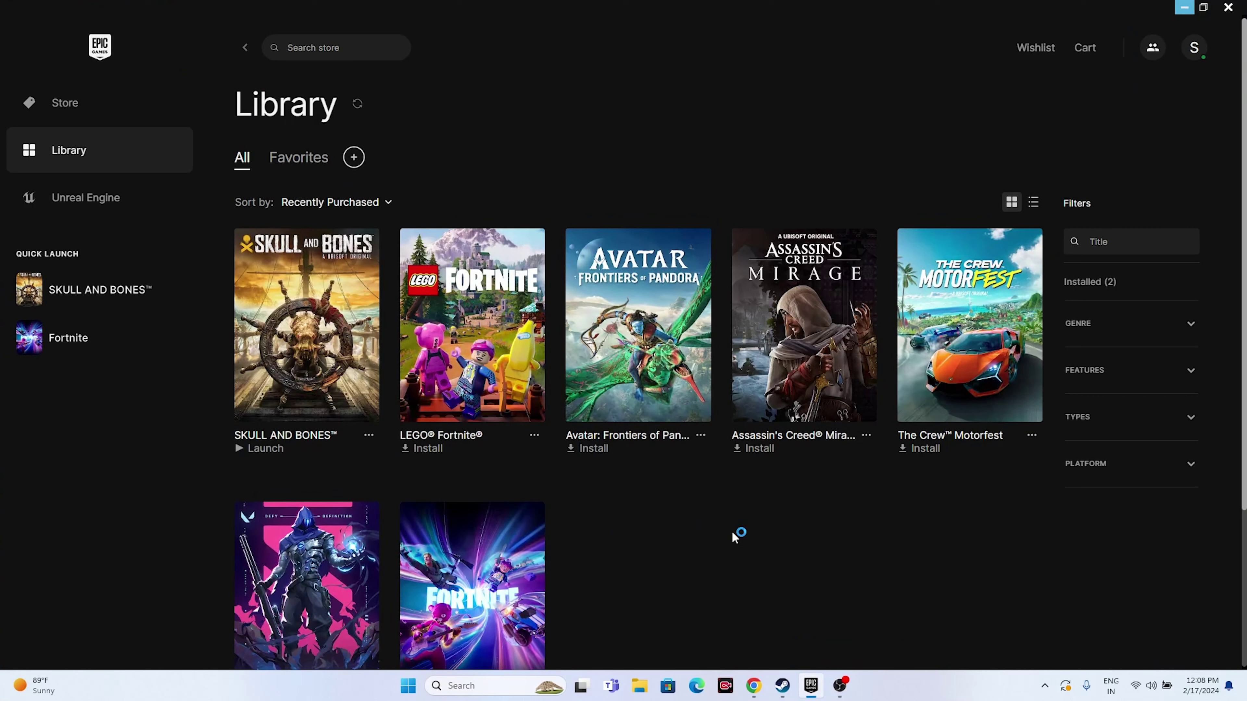
- Minimise the Epic Games Launcher, open the Windows Graphics settings and look through the list of apps with custom options
{"action": "left_click", "coordinate": [1184, 8]}
{"action": "left_click", "coordinate": [464, 685]}
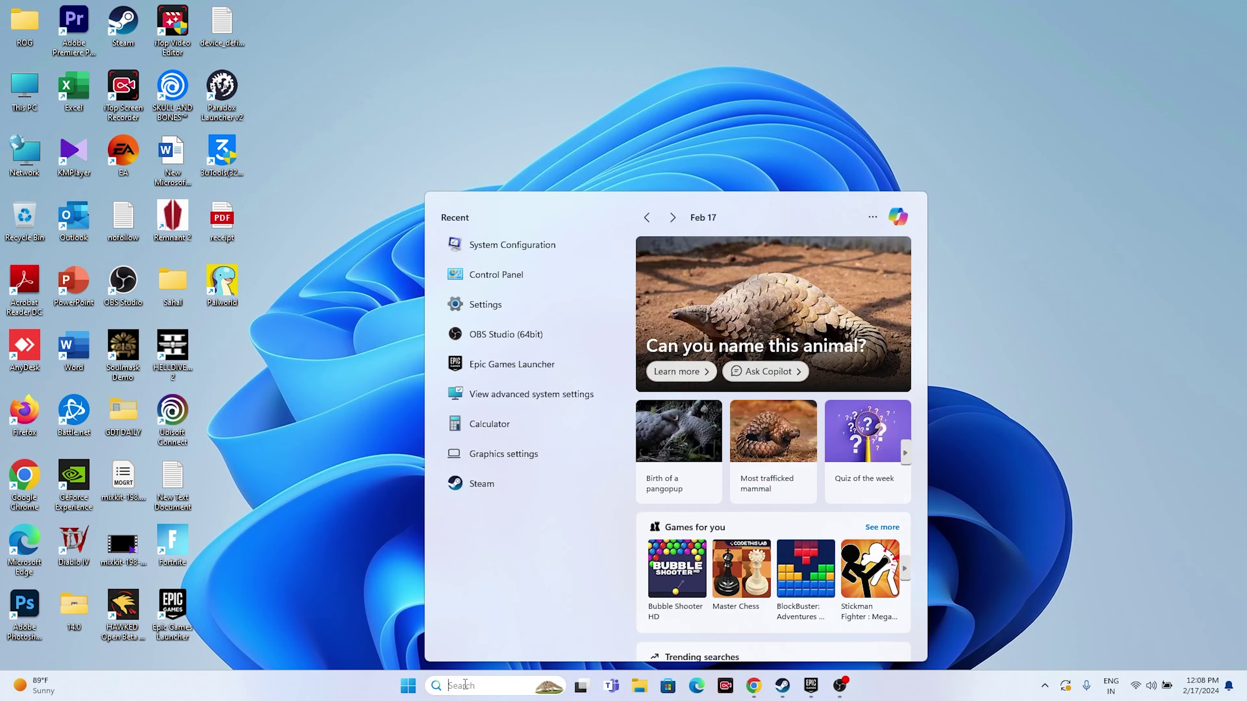
{"action": "type", "text": "gra"}
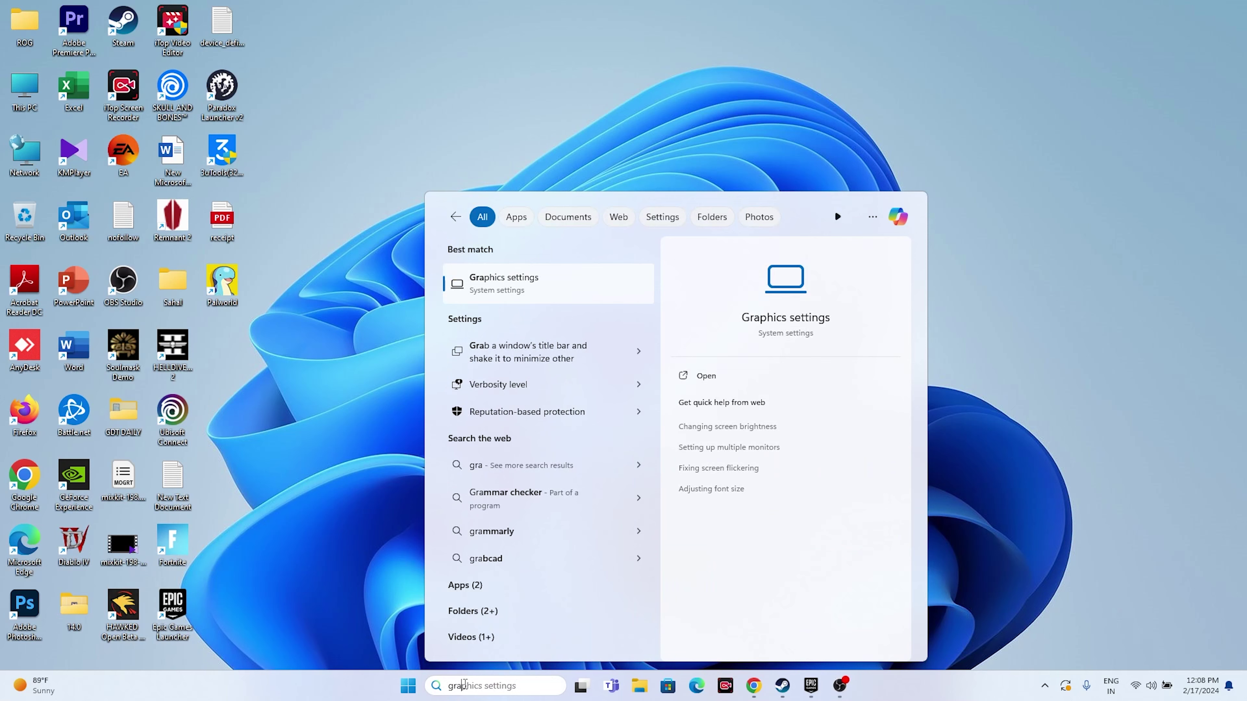
{"action": "left_click", "coordinate": [604, 270]}
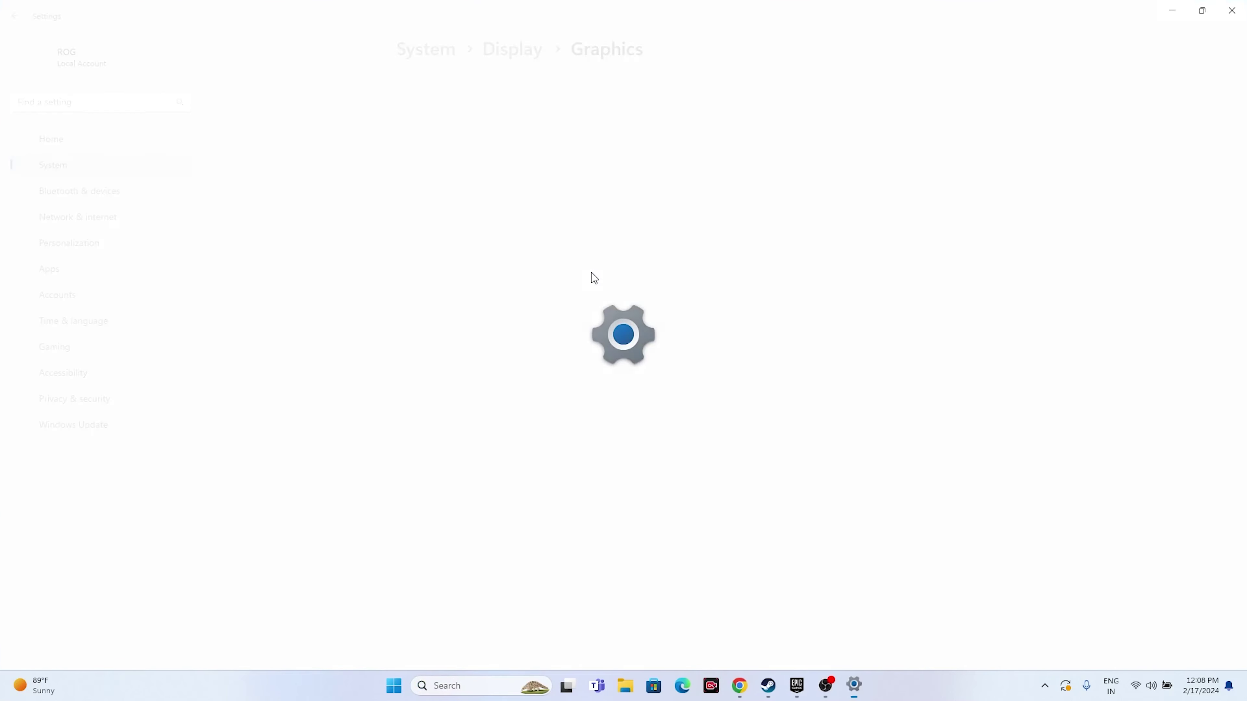
{"action": "scroll", "coordinate": [746, 300], "scroll_direction": "down", "scroll_amount": 10}
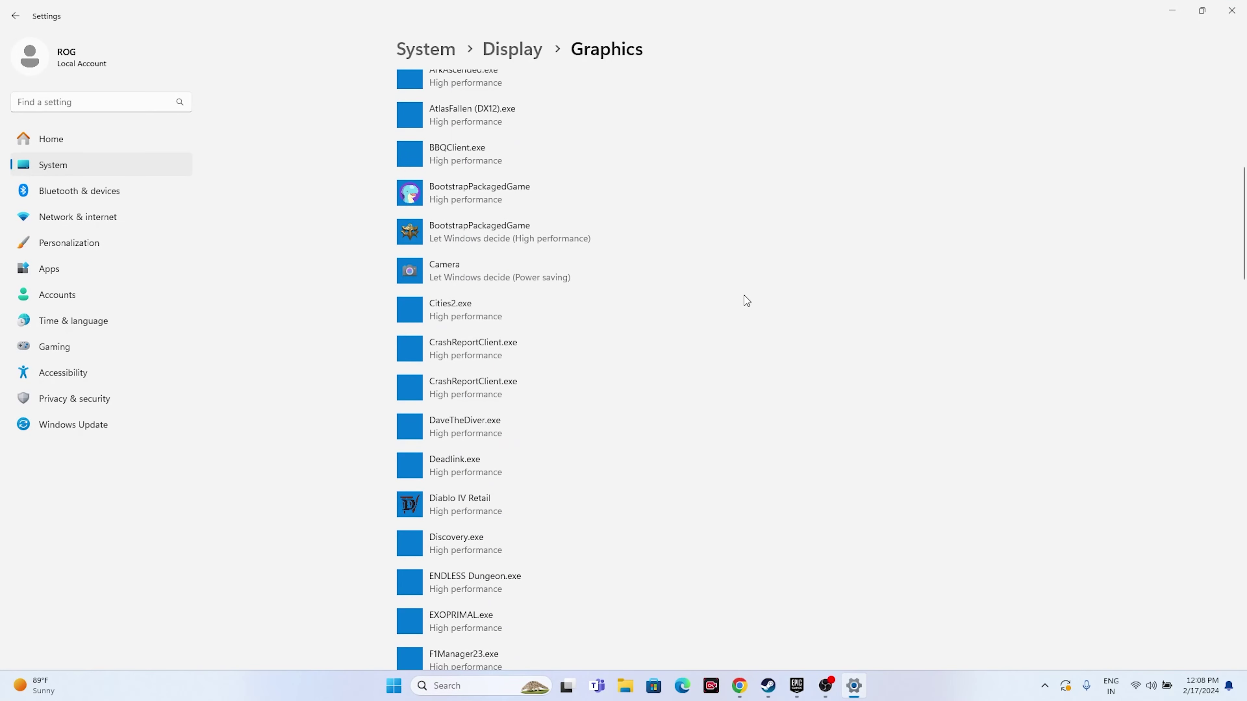
{"action": "scroll", "coordinate": [747, 301], "scroll_direction": "up", "scroll_amount": 10}
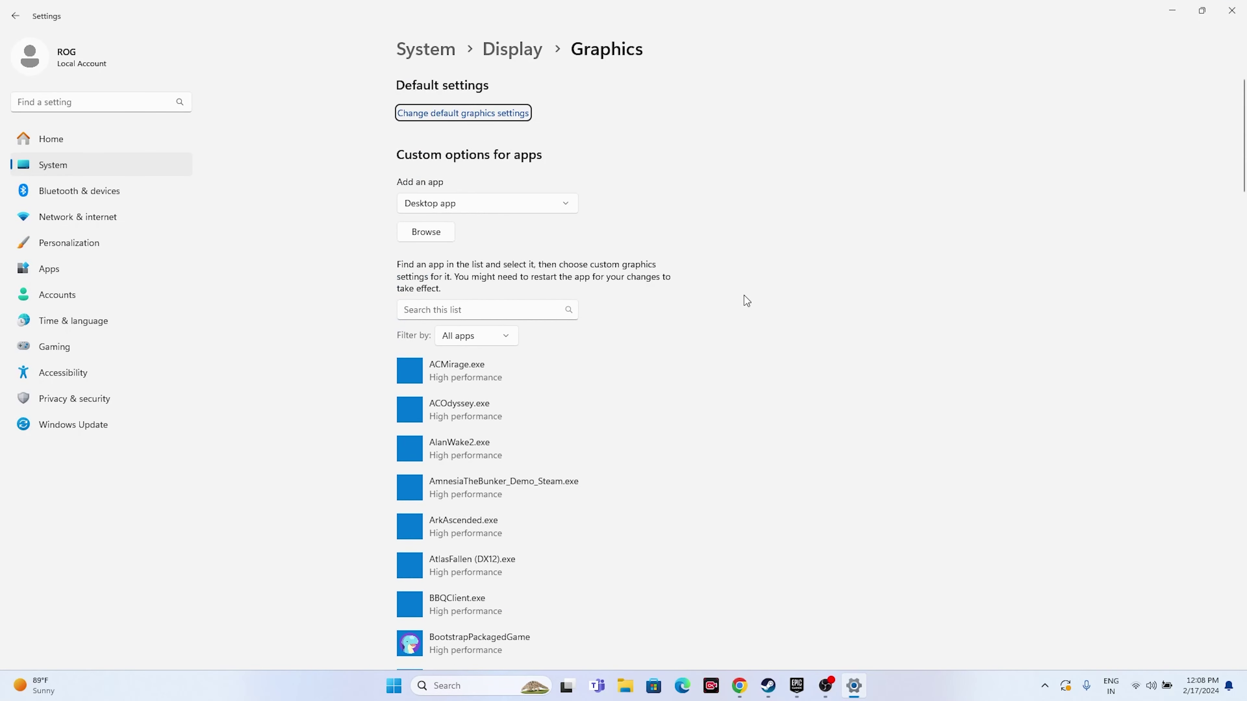
- Add skullandbones from the f9b5d1f1a85e4a63acd3a4471cafed29 folder under C:\Program Files\Epic Games to the custom graphics apps
{"action": "left_click", "coordinate": [422, 232]}
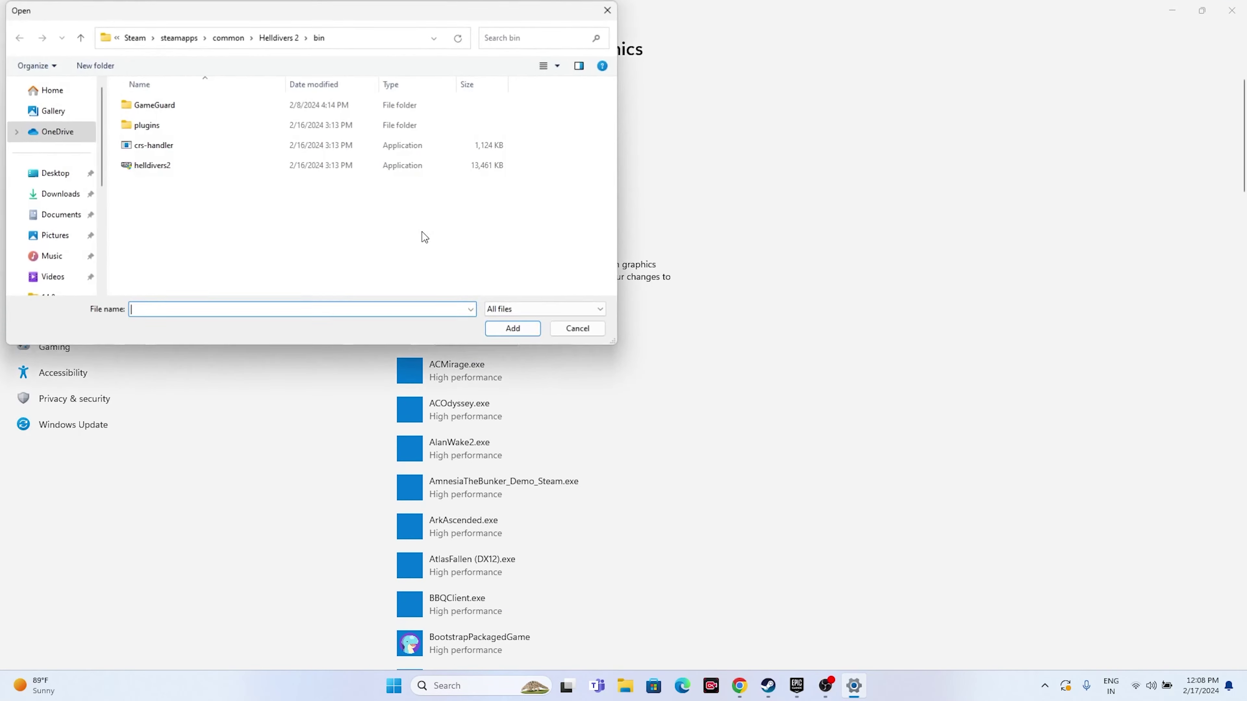
{"action": "scroll", "coordinate": [57, 235], "scroll_direction": "down", "scroll_amount": 4}
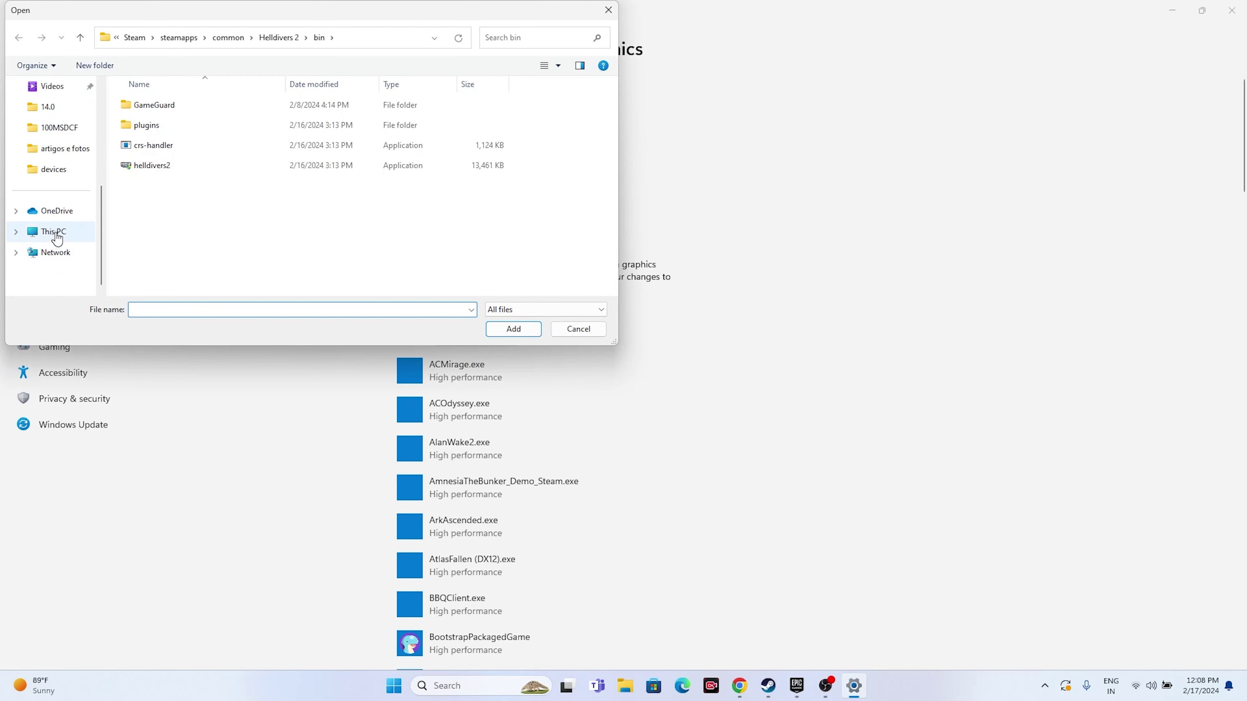
{"action": "left_click", "coordinate": [57, 236]}
{"action": "double_click", "coordinate": [196, 116]}
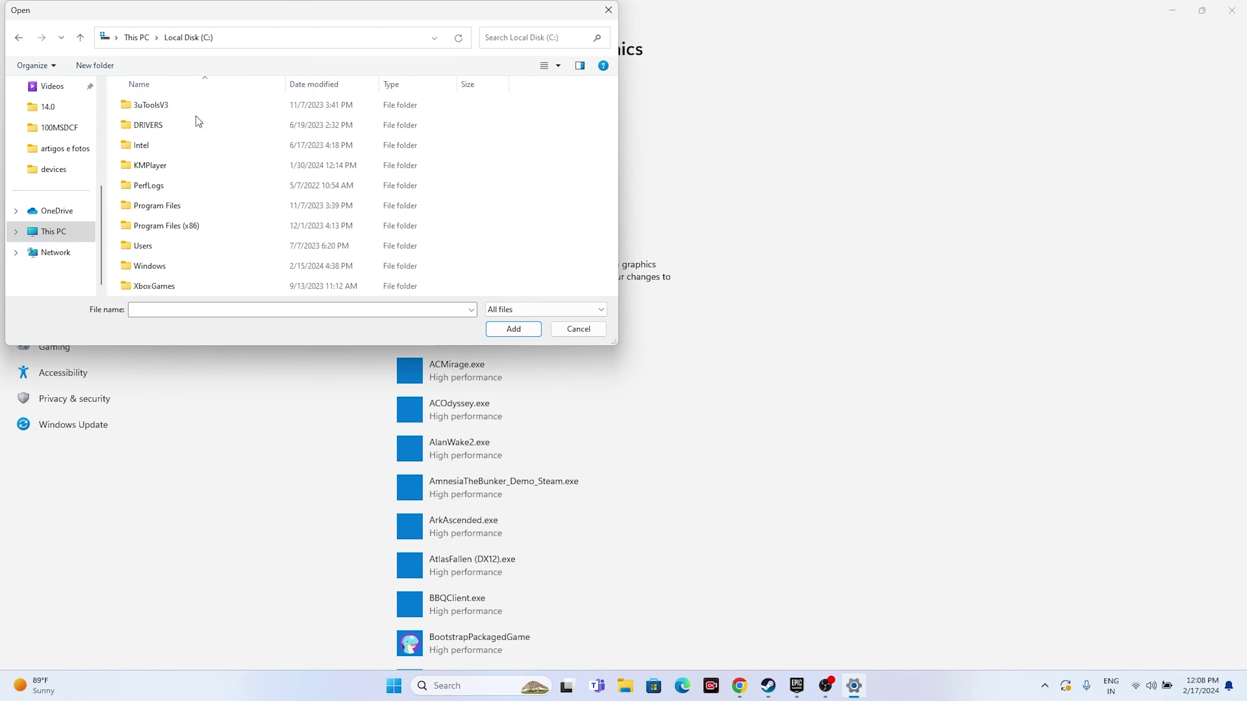
{"action": "double_click", "coordinate": [181, 209]}
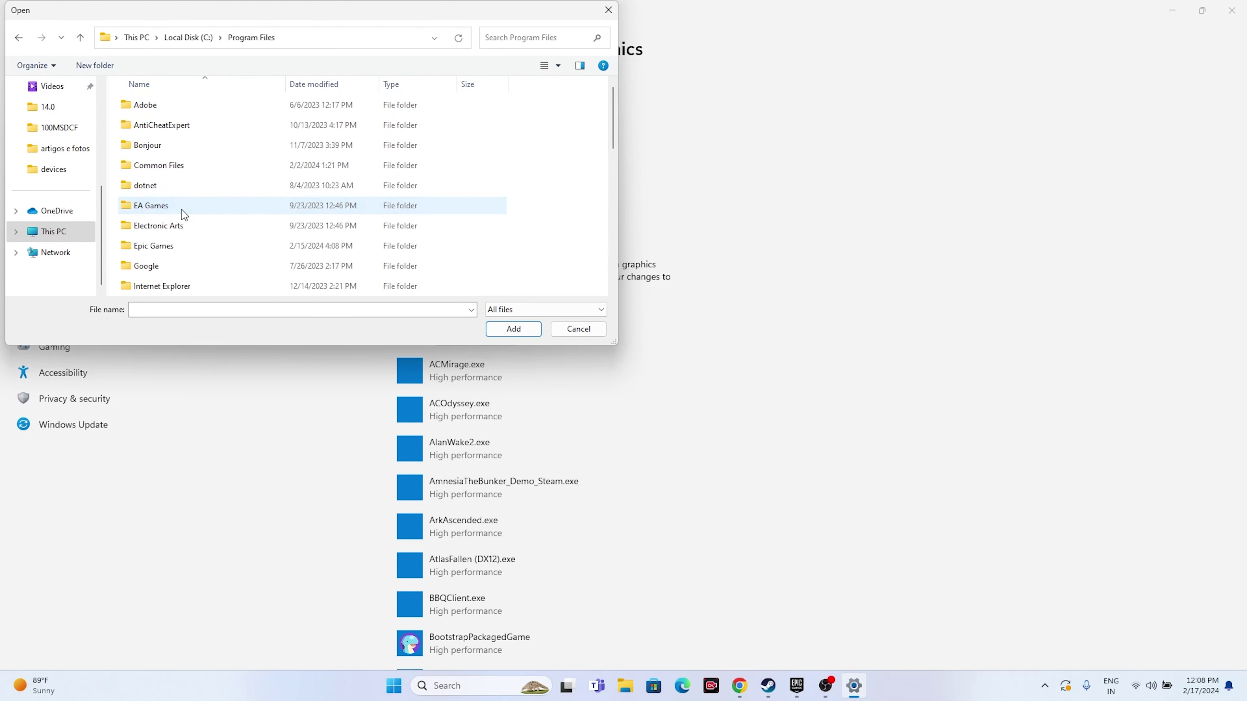
{"action": "double_click", "coordinate": [165, 245]}
{"action": "double_click", "coordinate": [181, 107]}
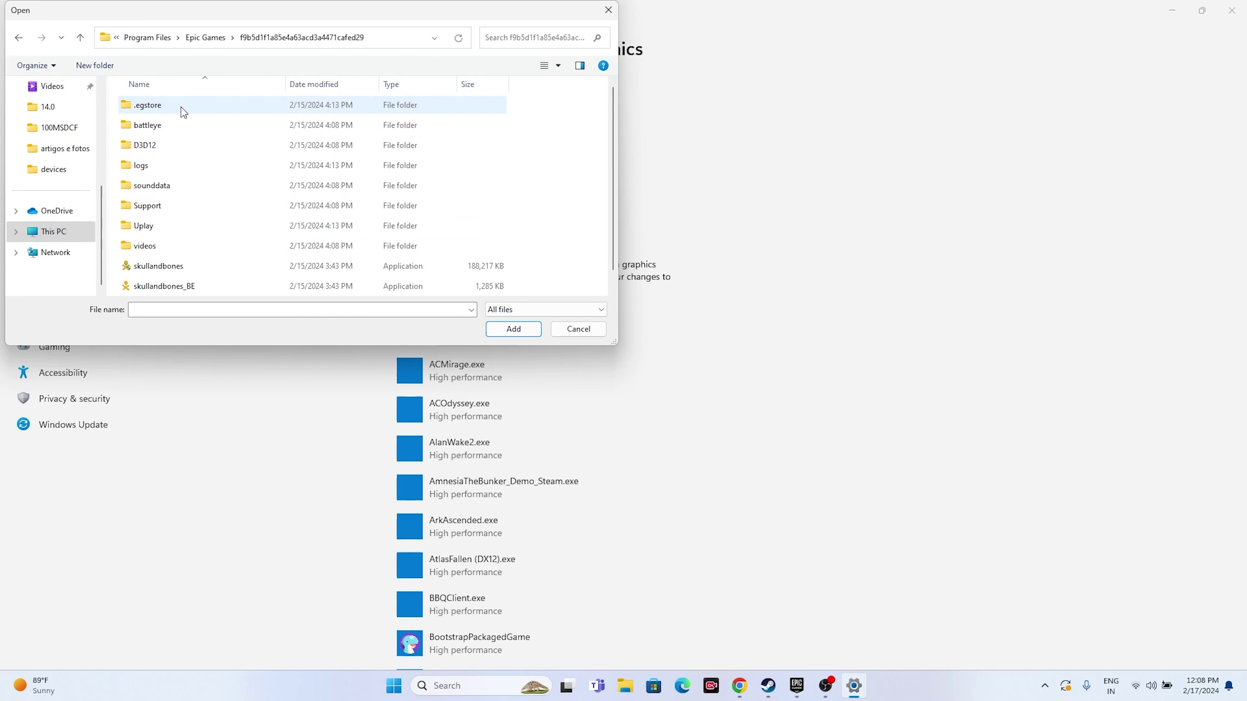
{"action": "scroll", "coordinate": [273, 148], "scroll_direction": "down", "scroll_amount": 1}
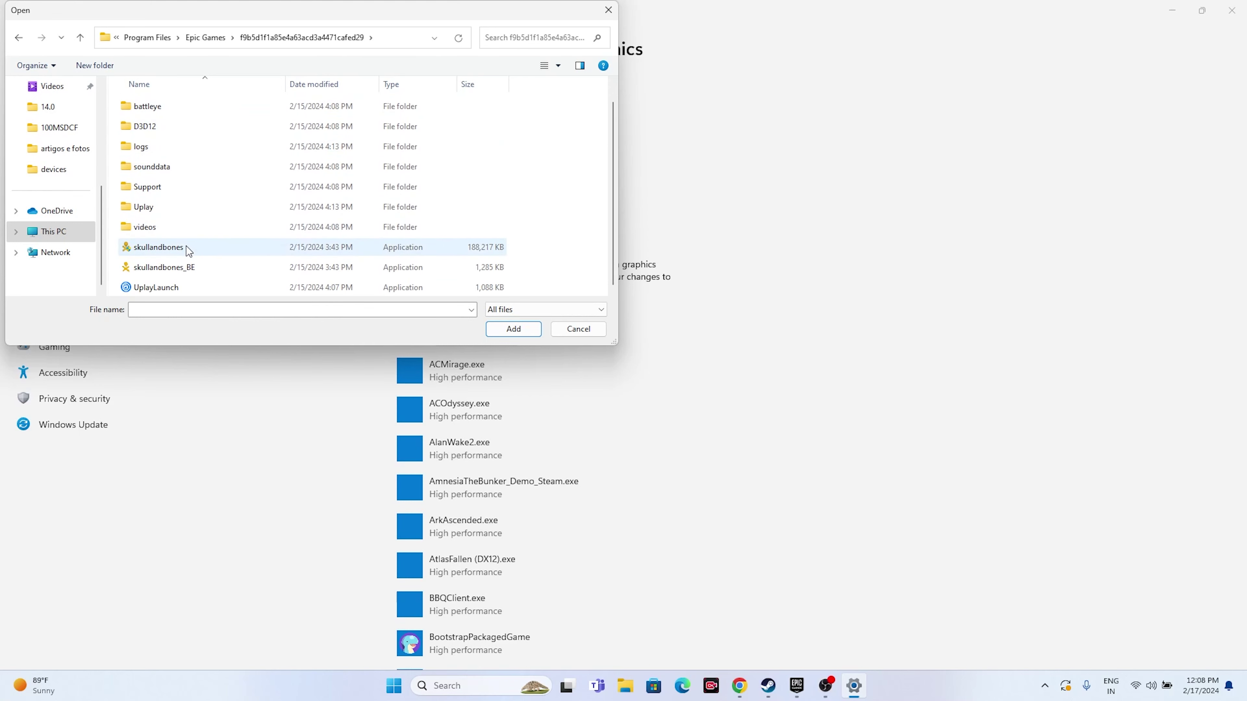
{"action": "left_click", "coordinate": [232, 247]}
{"action": "left_click", "coordinate": [526, 331]}
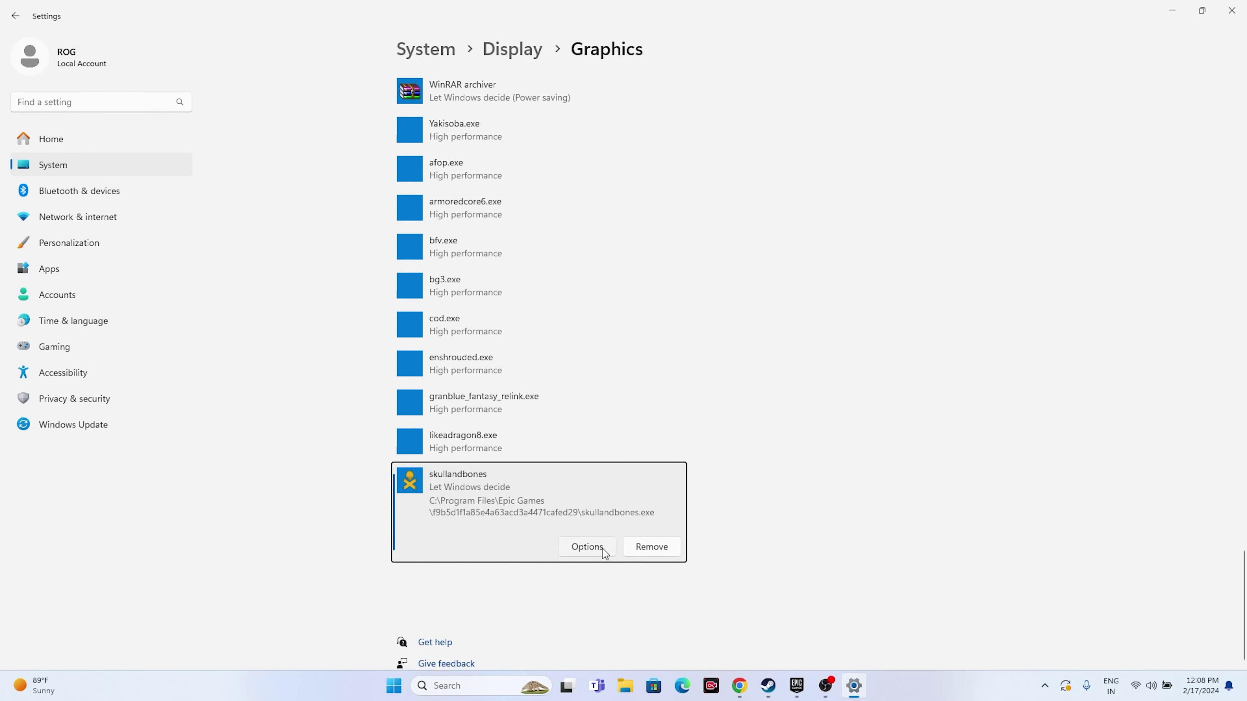
- Set the graphics preference of skullandbones to High performance and save it
{"action": "left_click", "coordinate": [602, 548]}
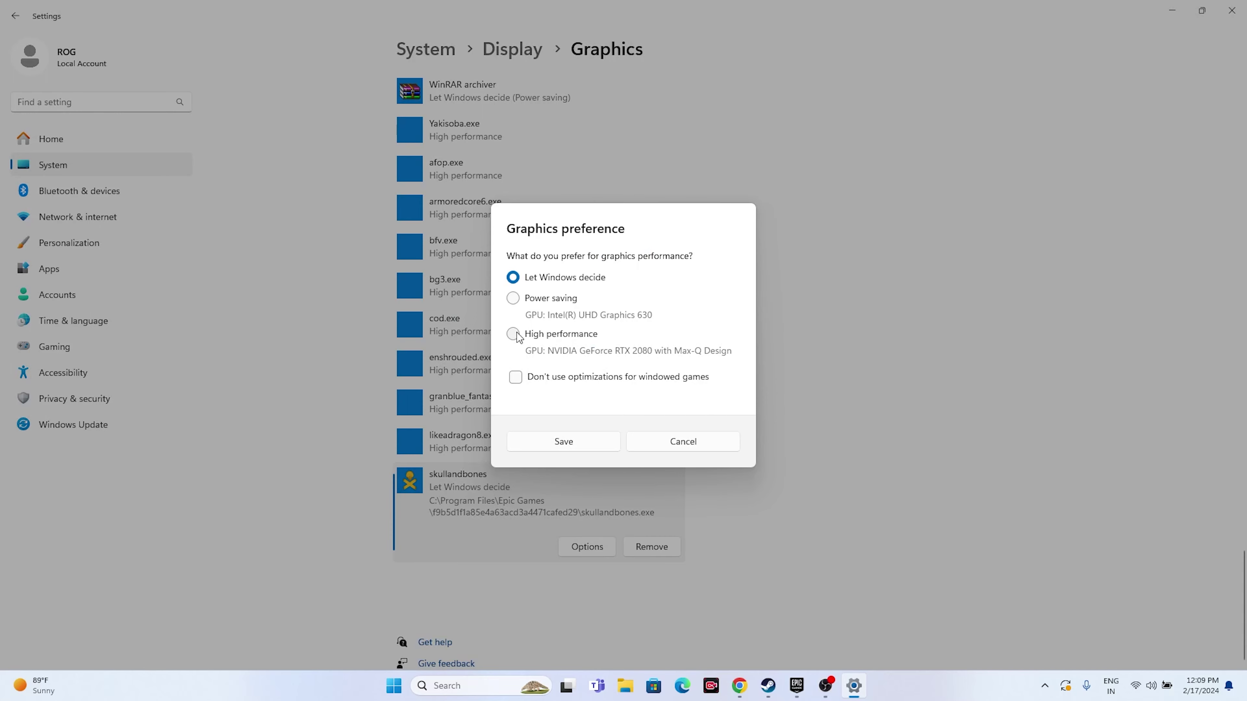
{"action": "left_click", "coordinate": [540, 334]}
{"action": "left_click", "coordinate": [558, 440]}
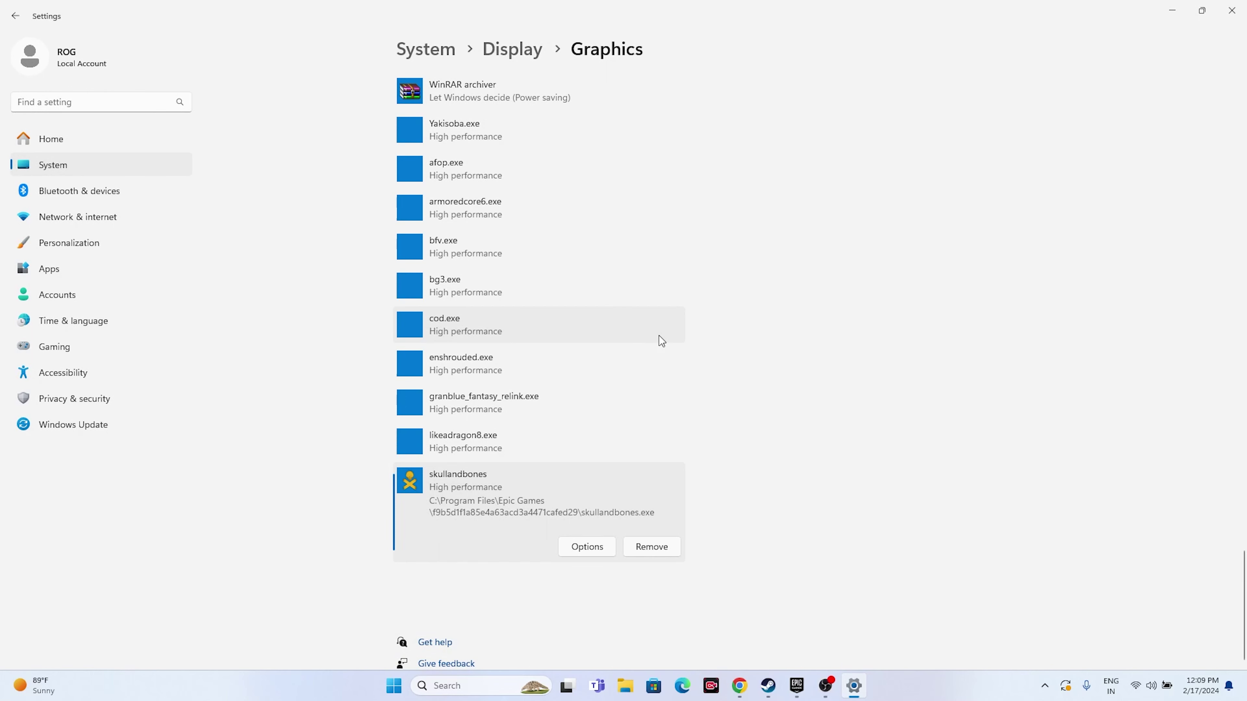
- Close Windows Settings, then view the Epic Games library and minimise the launcher
{"action": "left_click", "coordinate": [1232, 11]}
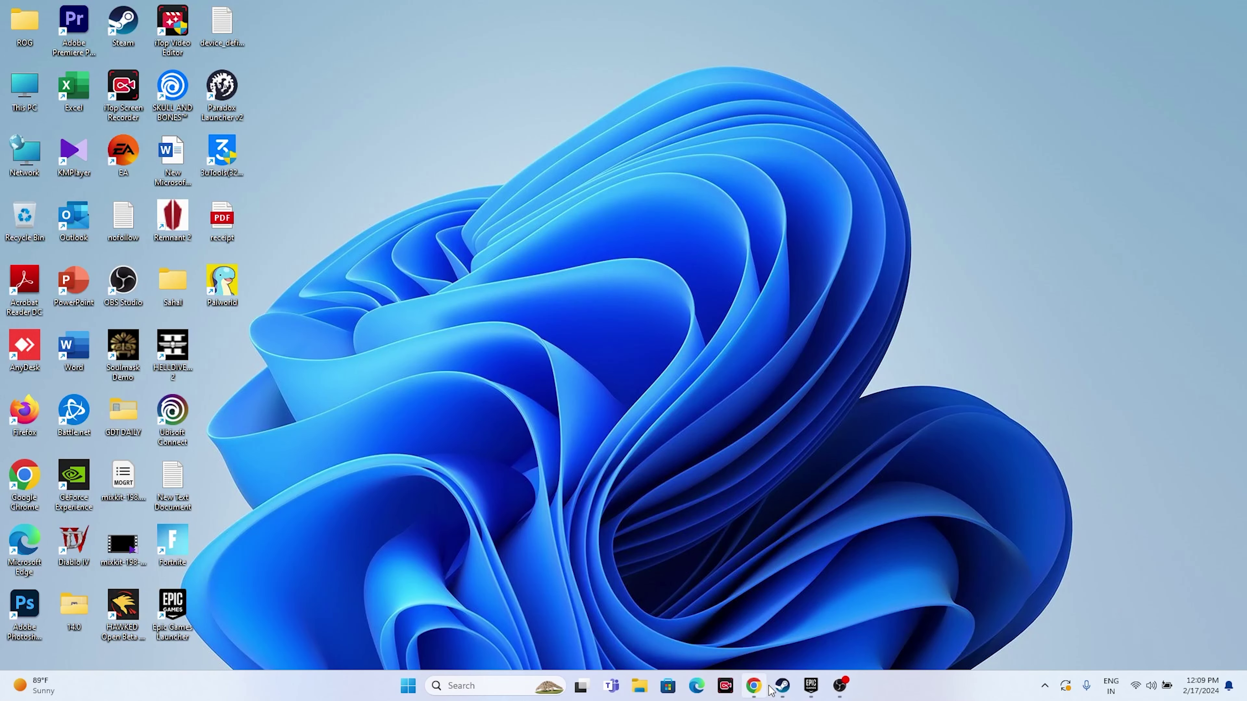
{"action": "left_click", "coordinate": [808, 685]}
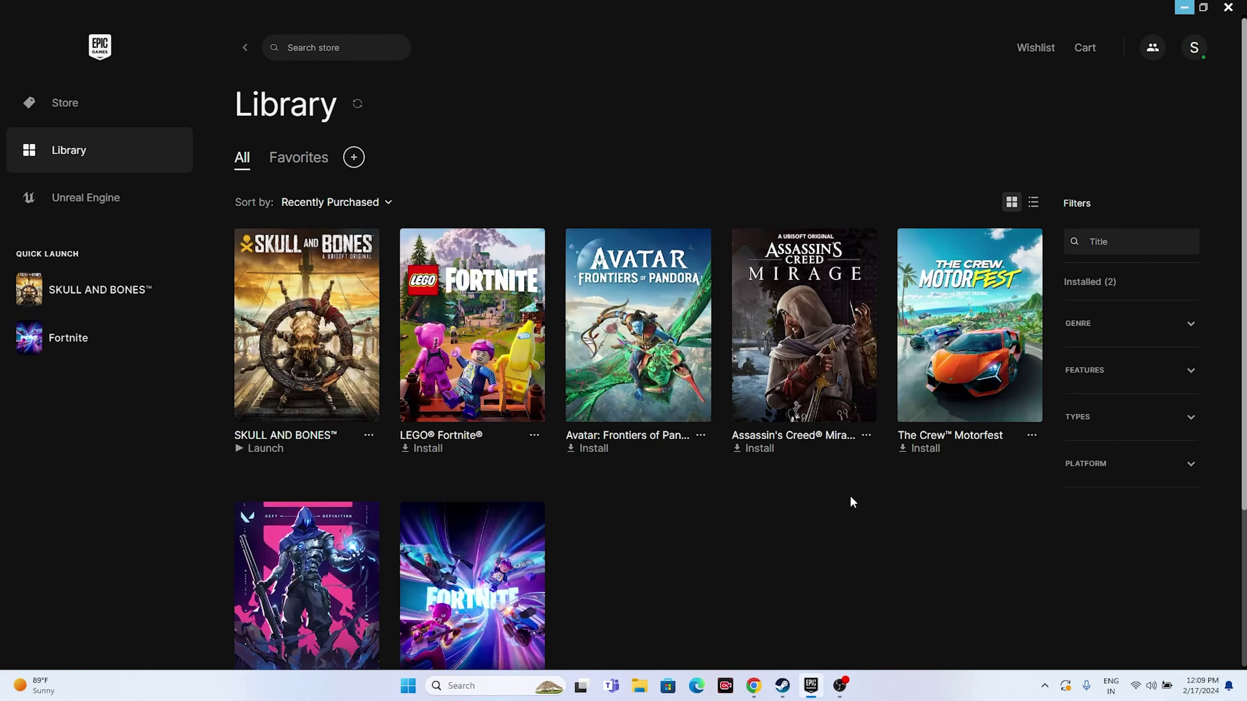
{"action": "left_click", "coordinate": [1184, 7]}
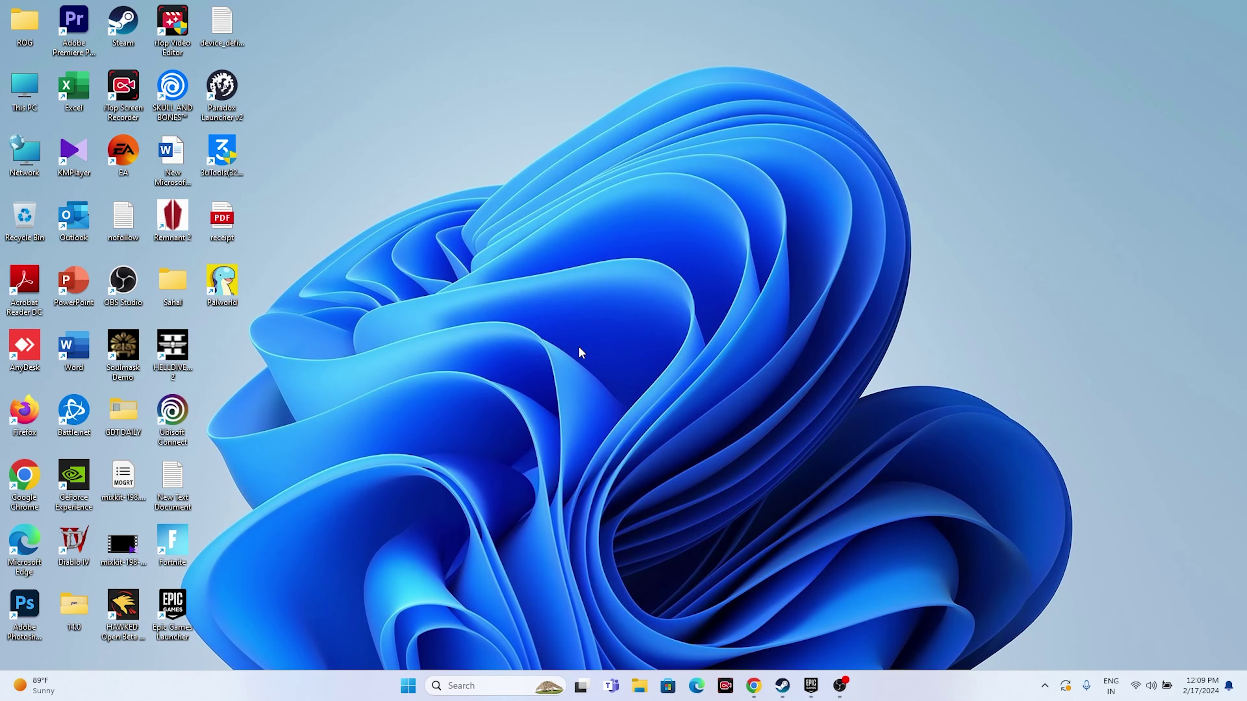
- Open the Virtual Memory settings from the advanced performance options in System Properties
{"action": "left_click", "coordinate": [485, 685]}
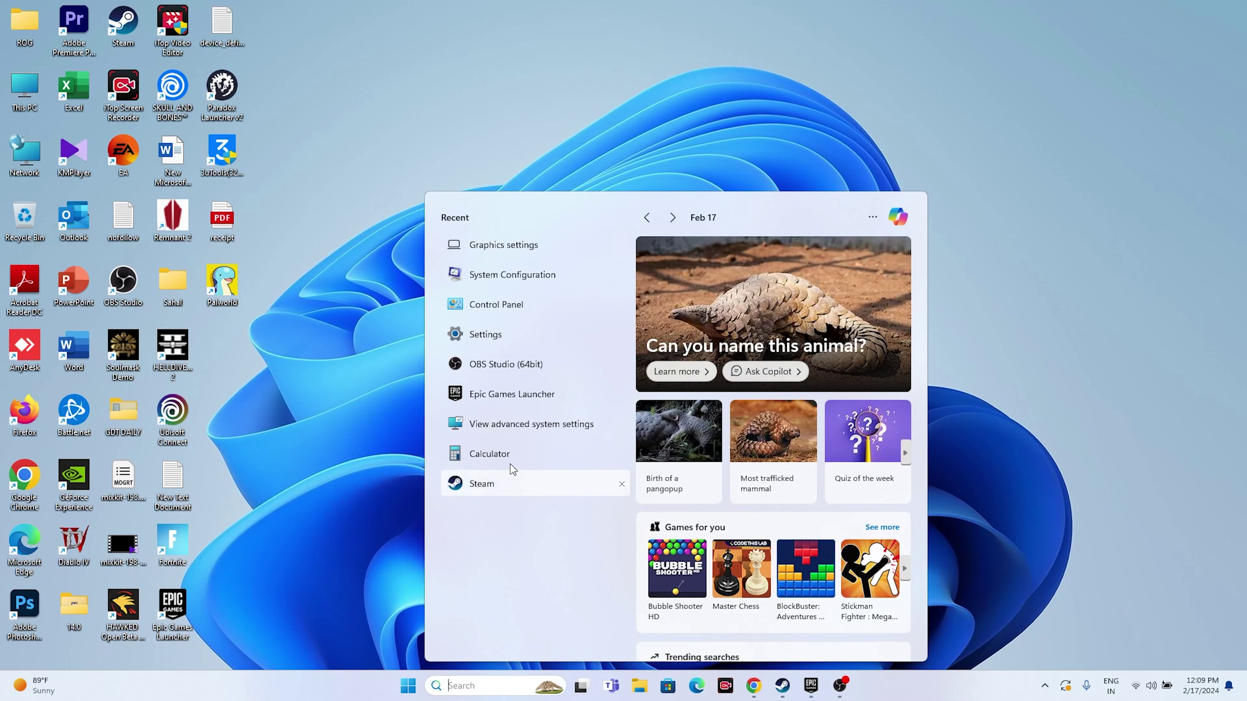
{"action": "left_click", "coordinate": [511, 432]}
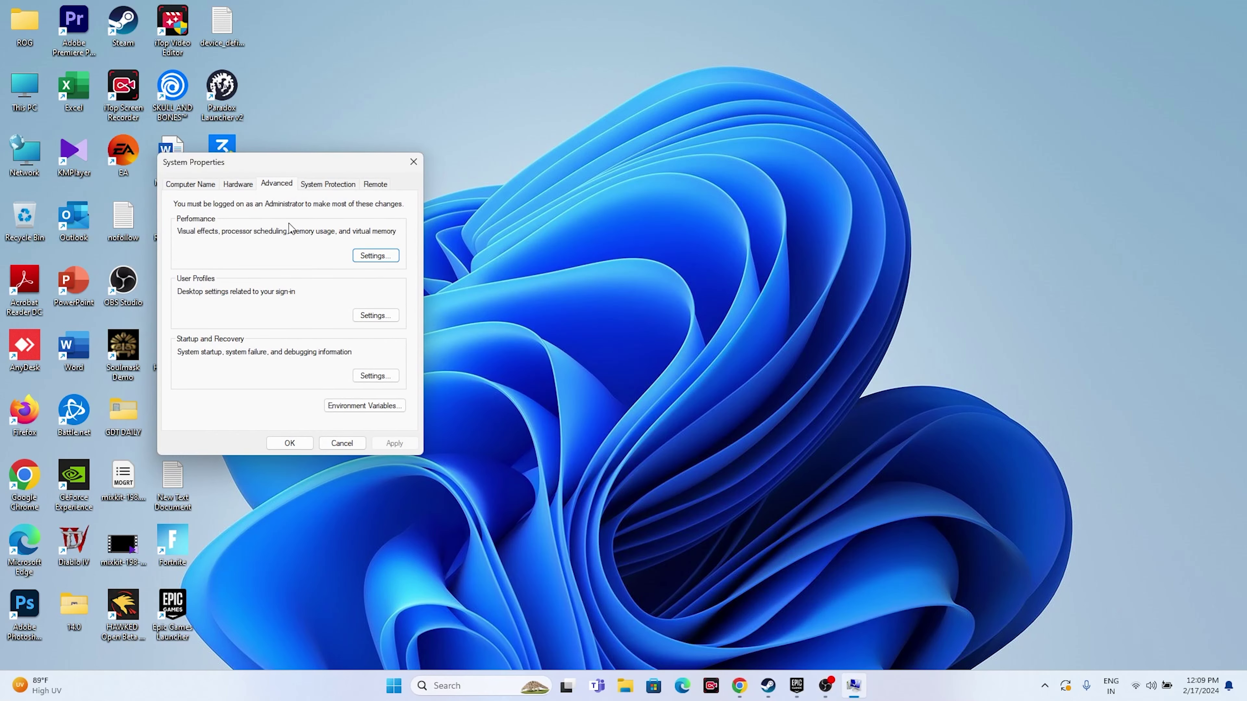
{"action": "left_click", "coordinate": [396, 258]}
{"action": "left_click", "coordinate": [253, 240]}
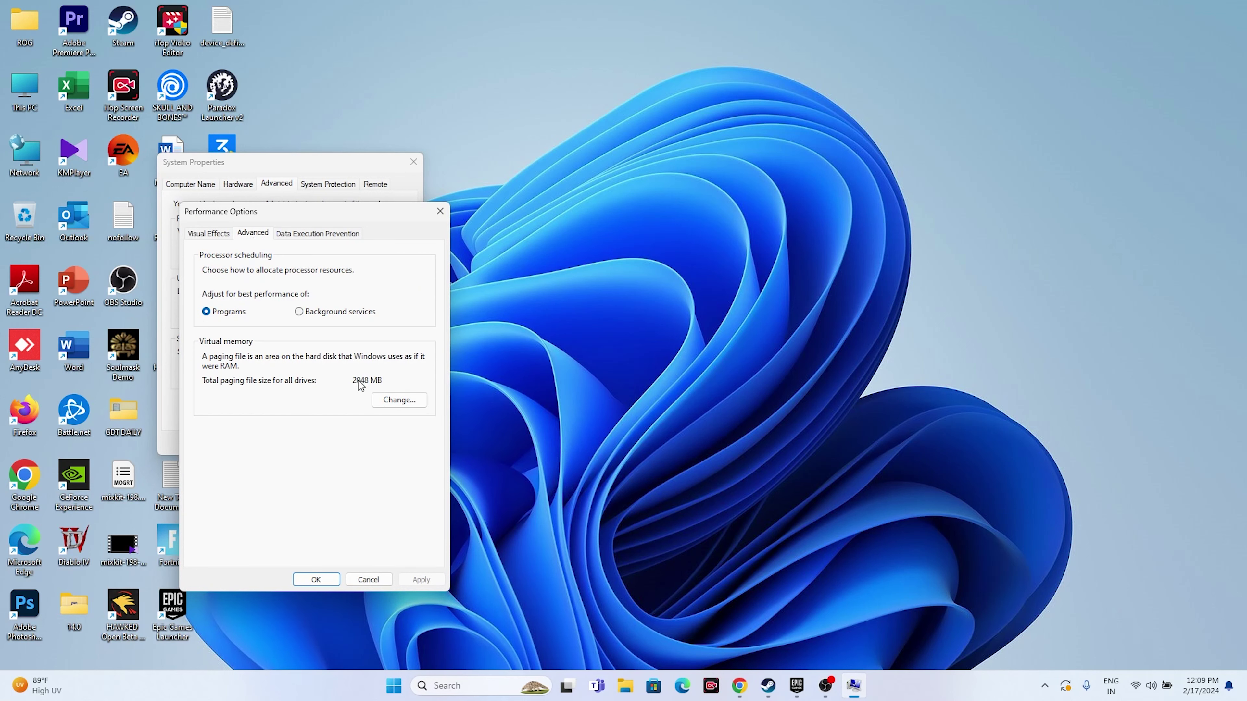
{"action": "left_click", "coordinate": [394, 401]}
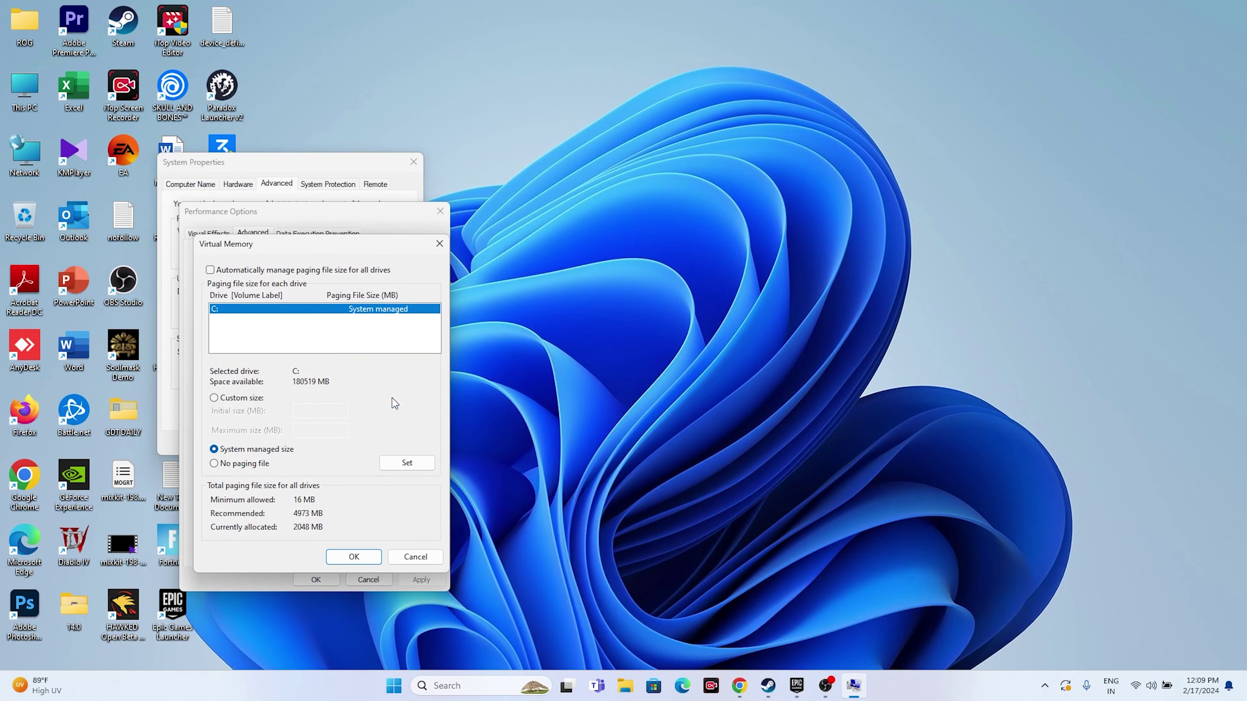
- Leave automatic paging file management off and choose a custom paging file size for drive C:
{"action": "left_click", "coordinate": [210, 271]}
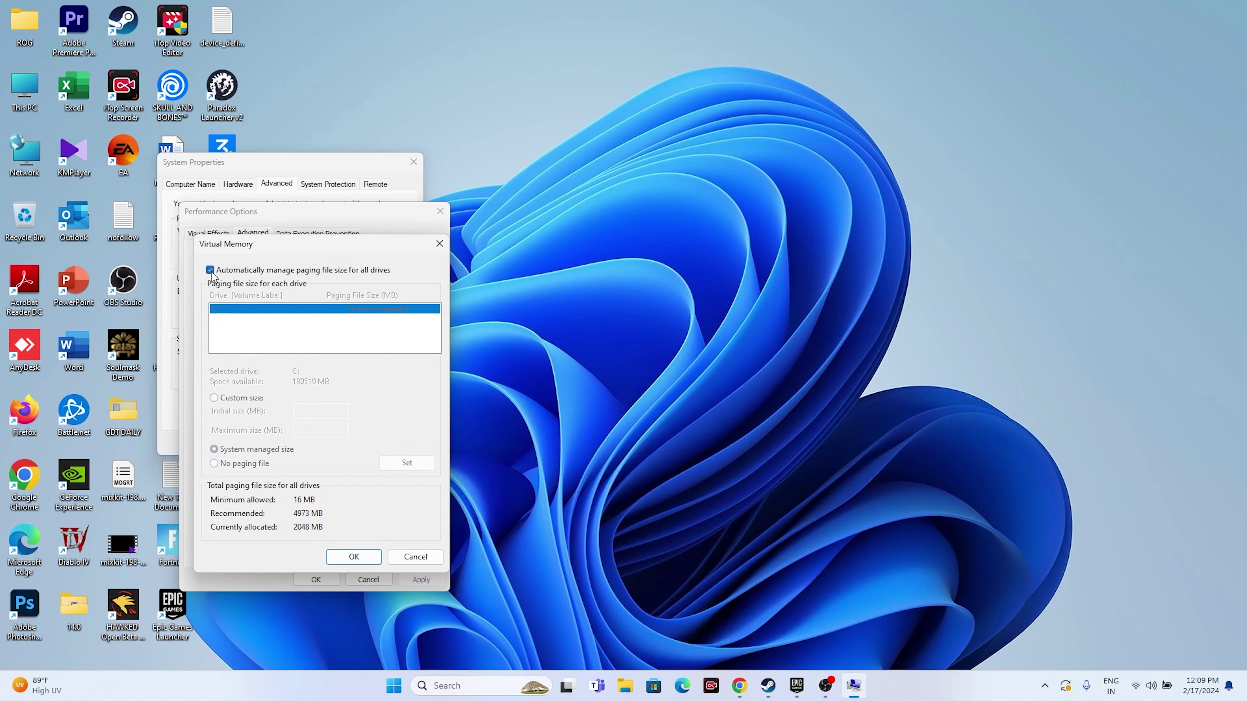
{"action": "left_click", "coordinate": [210, 271]}
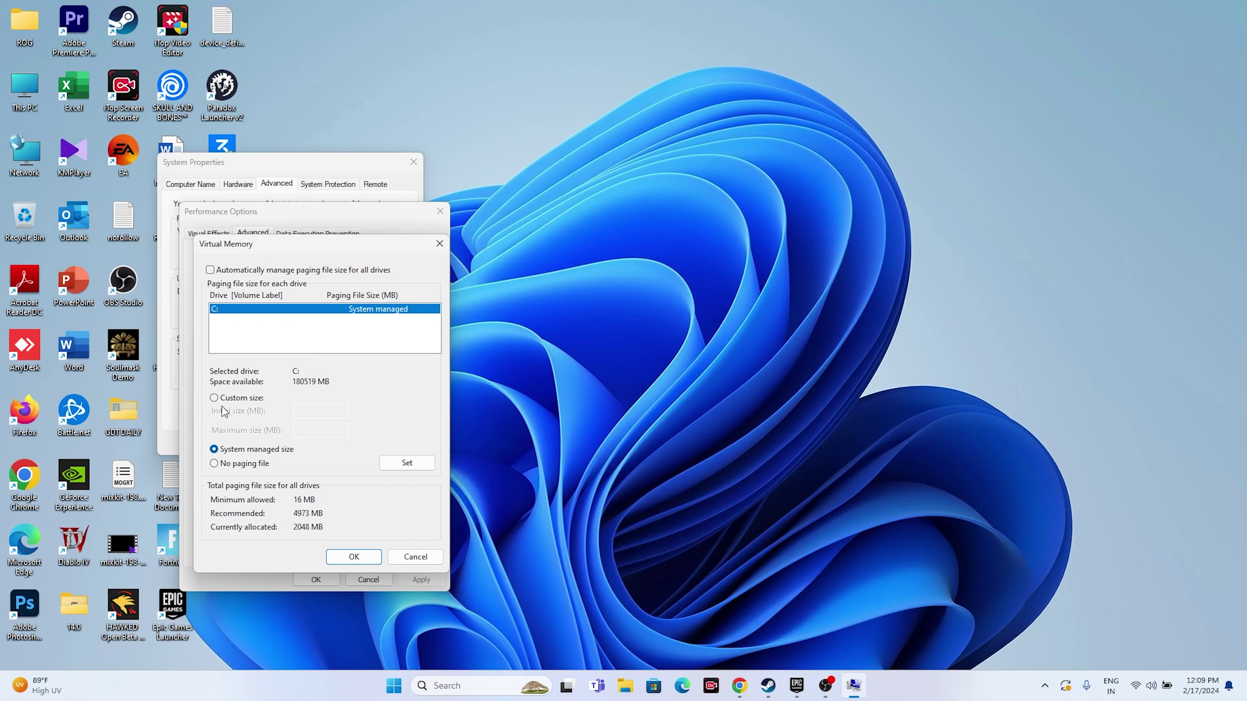
{"action": "left_click", "coordinate": [213, 397]}
{"action": "left_click", "coordinate": [302, 411]}
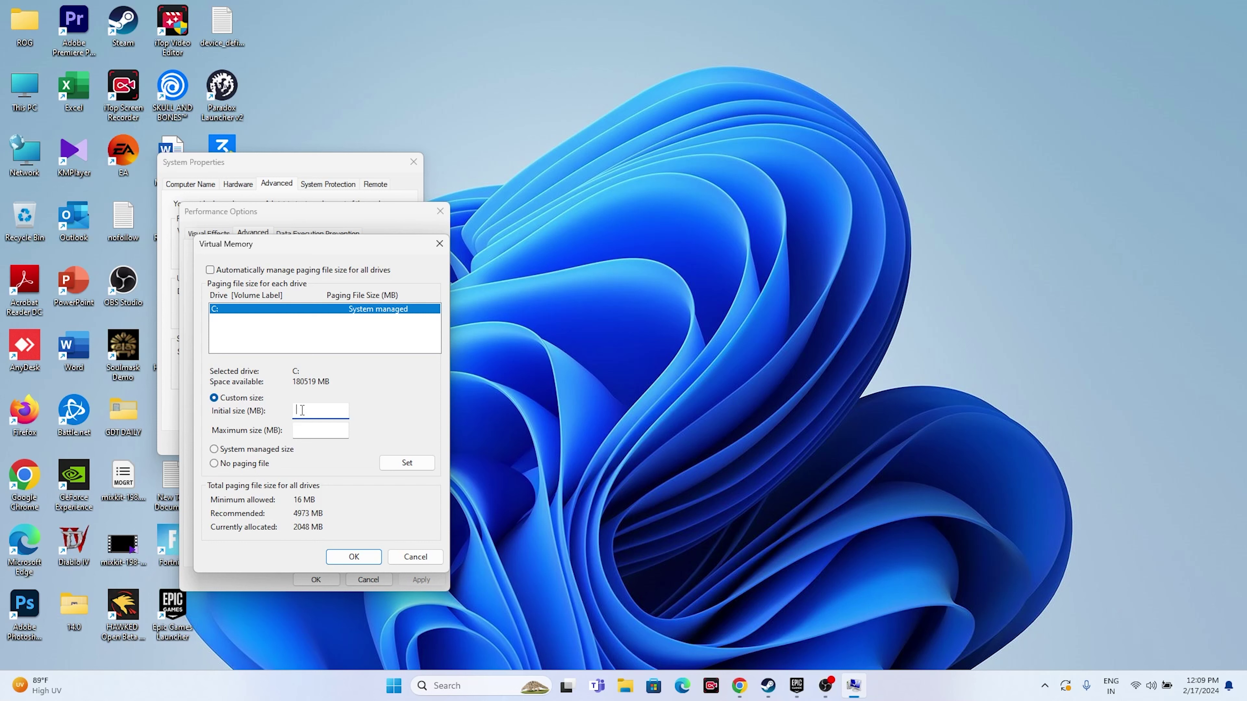
{"action": "left_click", "coordinate": [303, 426]}
- Switch to Calculator and multiply 32 by 1024
{"action": "left_click", "coordinate": [465, 685]}
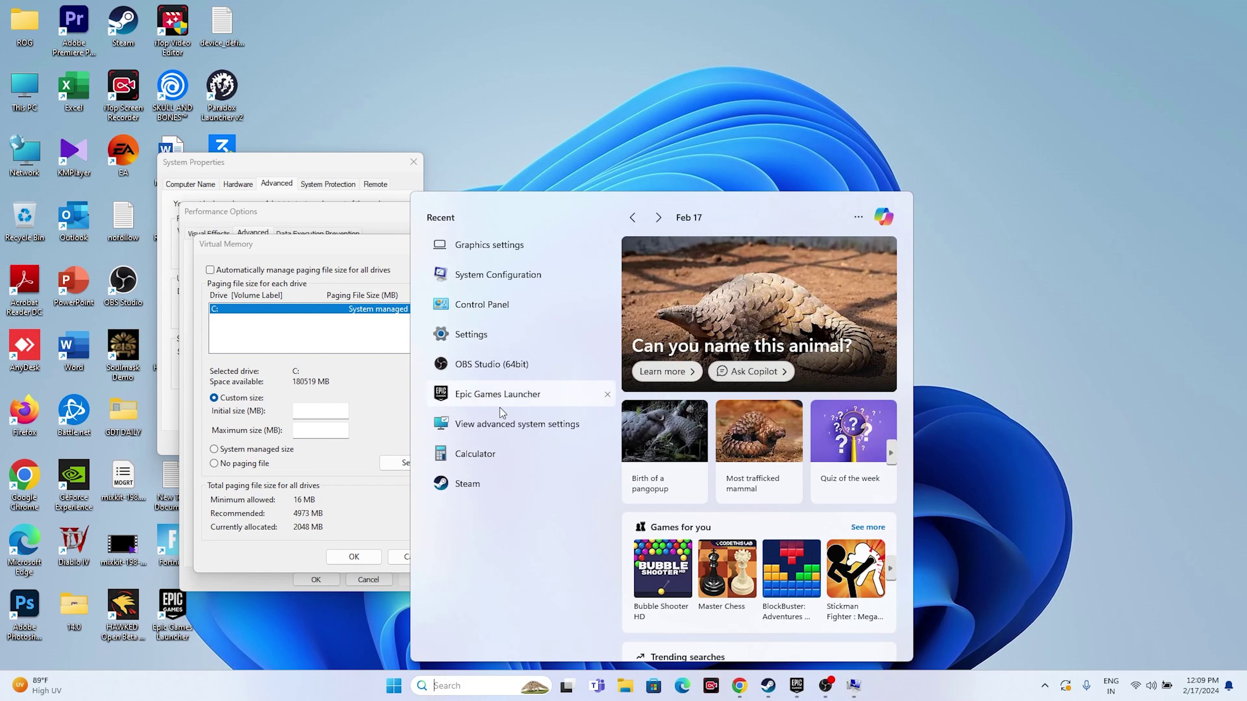
{"action": "left_click", "coordinate": [474, 454]}
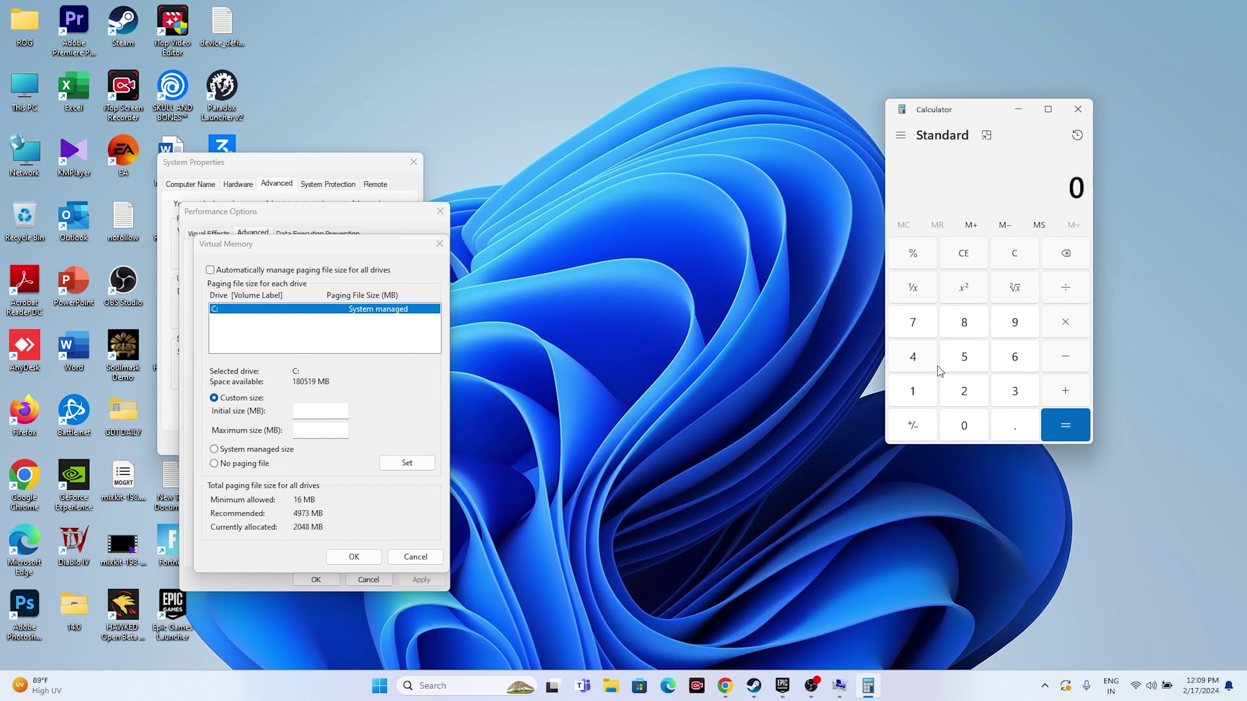
{"action": "left_click", "coordinate": [1013, 391]}
{"action": "left_click", "coordinate": [963, 395]}
{"action": "left_click", "coordinate": [1063, 335]}
{"action": "left_click", "coordinate": [912, 390]}
{"action": "left_click", "coordinate": [964, 426]}
{"action": "left_click", "coordinate": [964, 391]}
{"action": "left_click", "coordinate": [913, 356]}
{"action": "left_click", "coordinate": [1065, 425]}
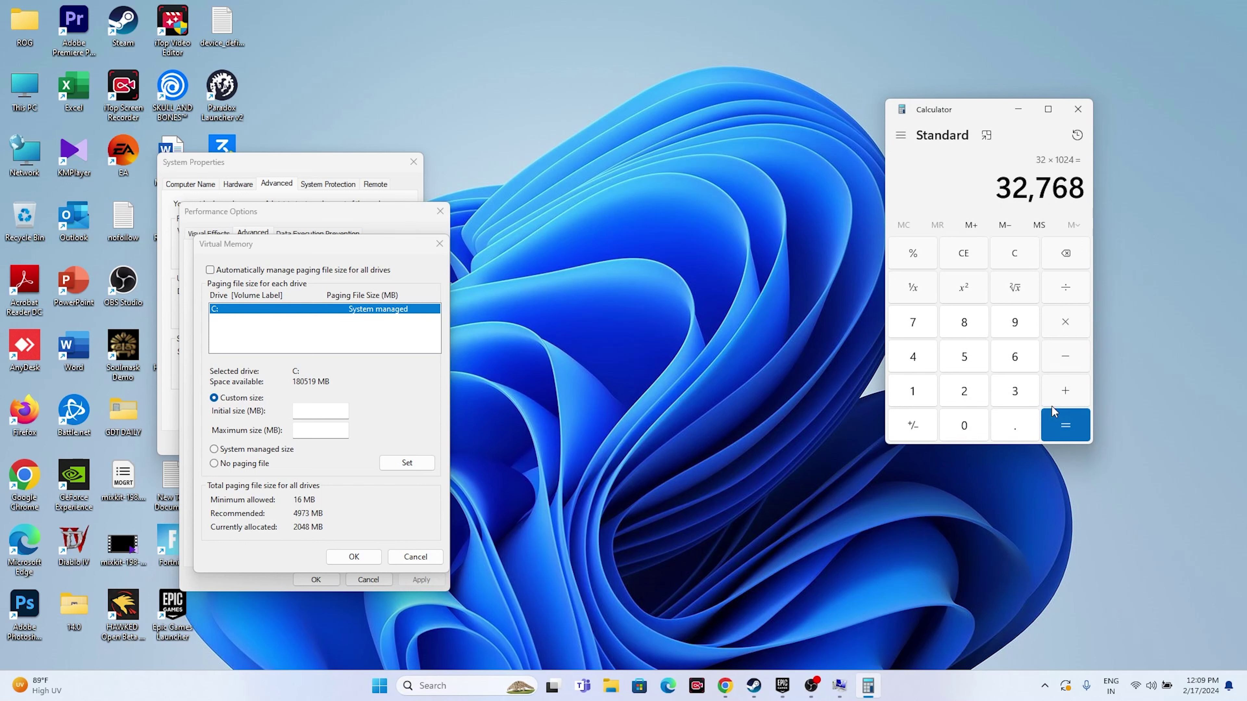
- Multiply the calculated result by 1.5
{"action": "left_click", "coordinate": [1065, 322]}
{"action": "left_click", "coordinate": [914, 391]}
{"action": "left_click", "coordinate": [1007, 425]}
{"action": "left_click", "coordinate": [964, 357]}
{"action": "left_click", "coordinate": [1065, 425]}
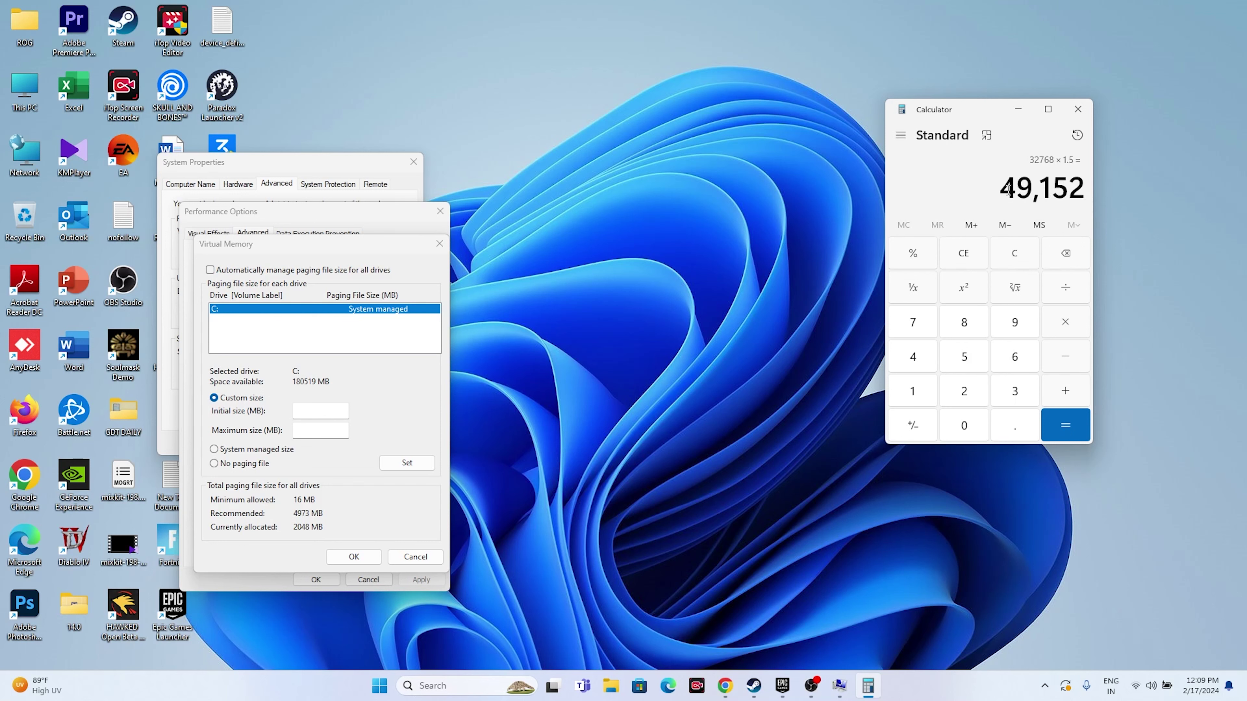
- Copy the calculated result into the paging file's initial size as 49,152 MB
{"action": "right_click", "coordinate": [1077, 196]}
{"action": "key", "text": "super+c"}
{"action": "left_click", "coordinate": [1110, 203]}
{"action": "right_click", "coordinate": [321, 412]}
{"action": "left_click", "coordinate": [343, 457]}
{"action": "left_click", "coordinate": [322, 431]}
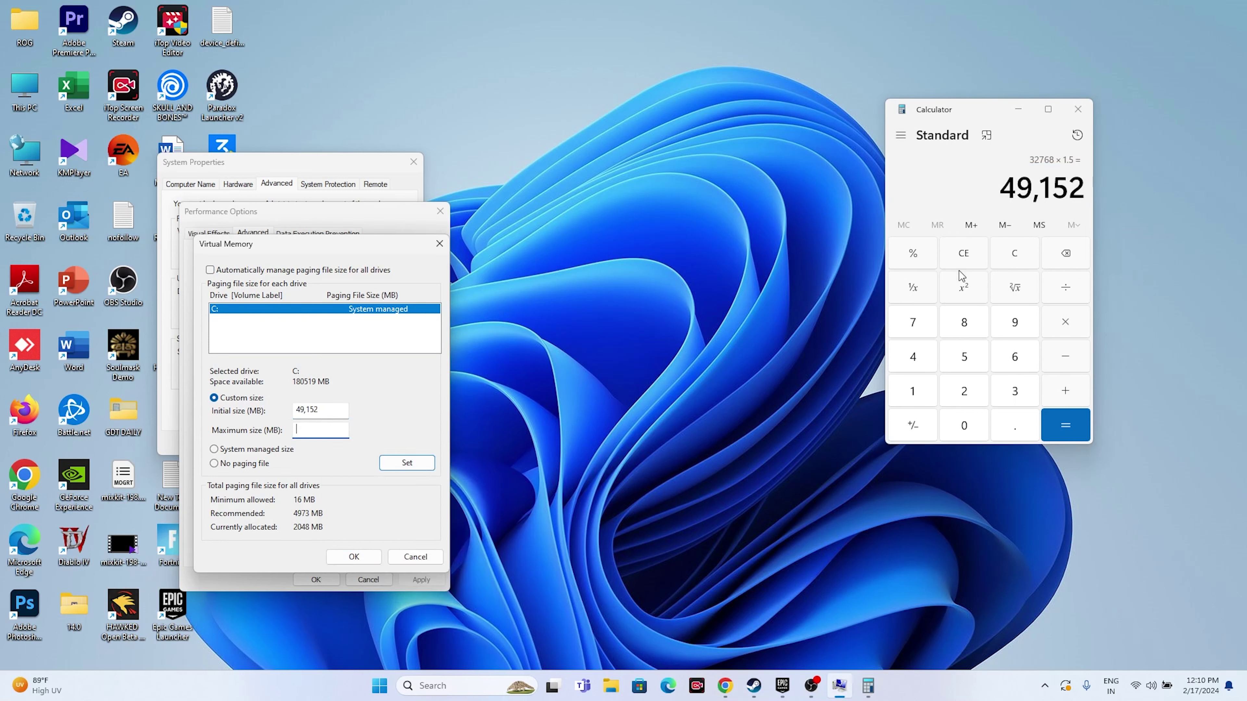
- Clear the calculator, compute 32 × 1024 and multiply the result by 3
{"action": "left_click", "coordinate": [963, 253]}
{"action": "left_click", "coordinate": [1013, 391]}
{"action": "left_click", "coordinate": [964, 391]}
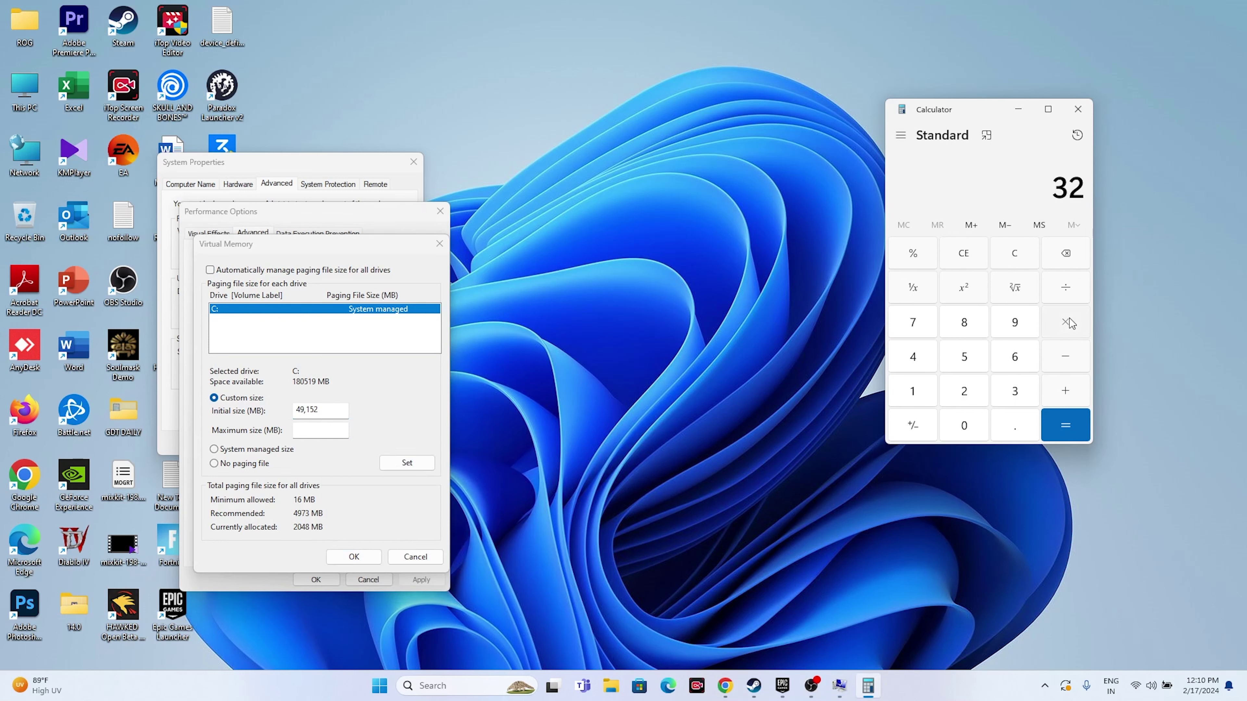
{"action": "left_click", "coordinate": [1066, 323]}
{"action": "left_click", "coordinate": [912, 391]}
{"action": "left_click", "coordinate": [964, 425]}
{"action": "left_click", "coordinate": [964, 391]}
{"action": "left_click", "coordinate": [912, 357]}
{"action": "left_click", "coordinate": [1065, 426]}
{"action": "left_click", "coordinate": [1065, 322]}
{"action": "left_click", "coordinate": [1014, 391]}
{"action": "left_click", "coordinate": [1065, 426]}
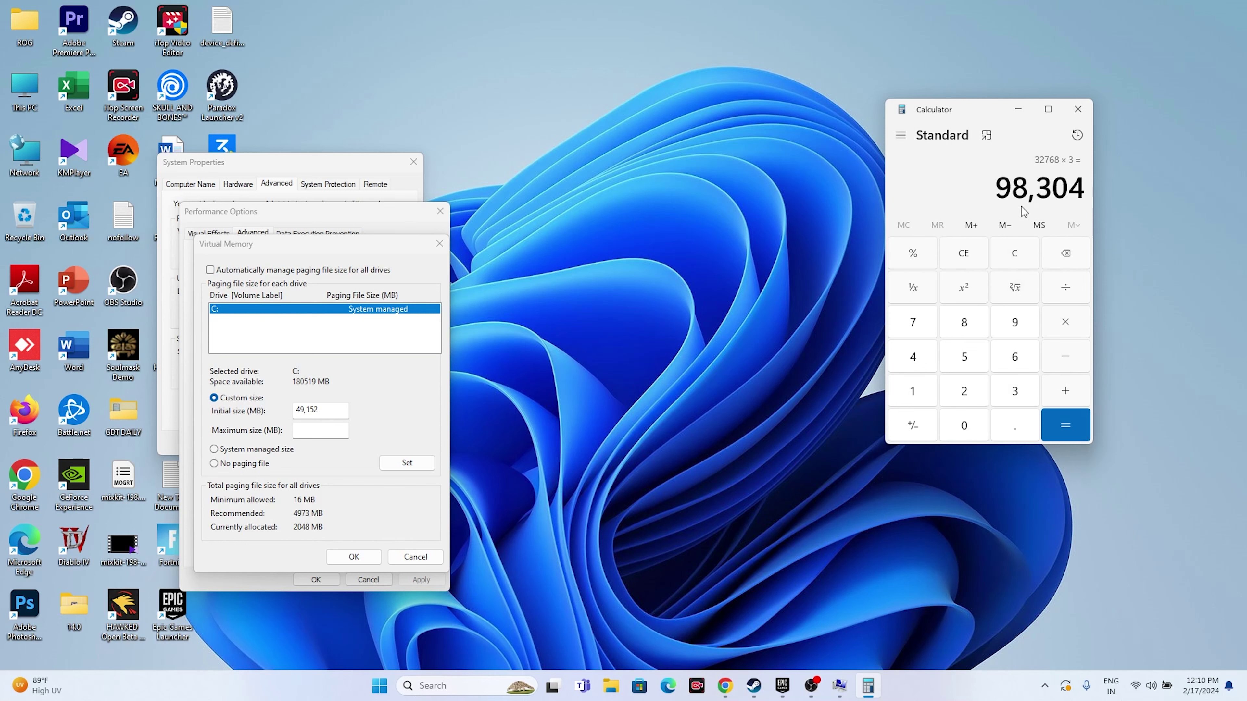
- Copy the new calculated result into the paging file's maximum size as 98,304 MB
{"action": "right_click", "coordinate": [1075, 193]}
{"action": "key", "text": "super+c"}
{"action": "left_click", "coordinate": [1110, 210]}
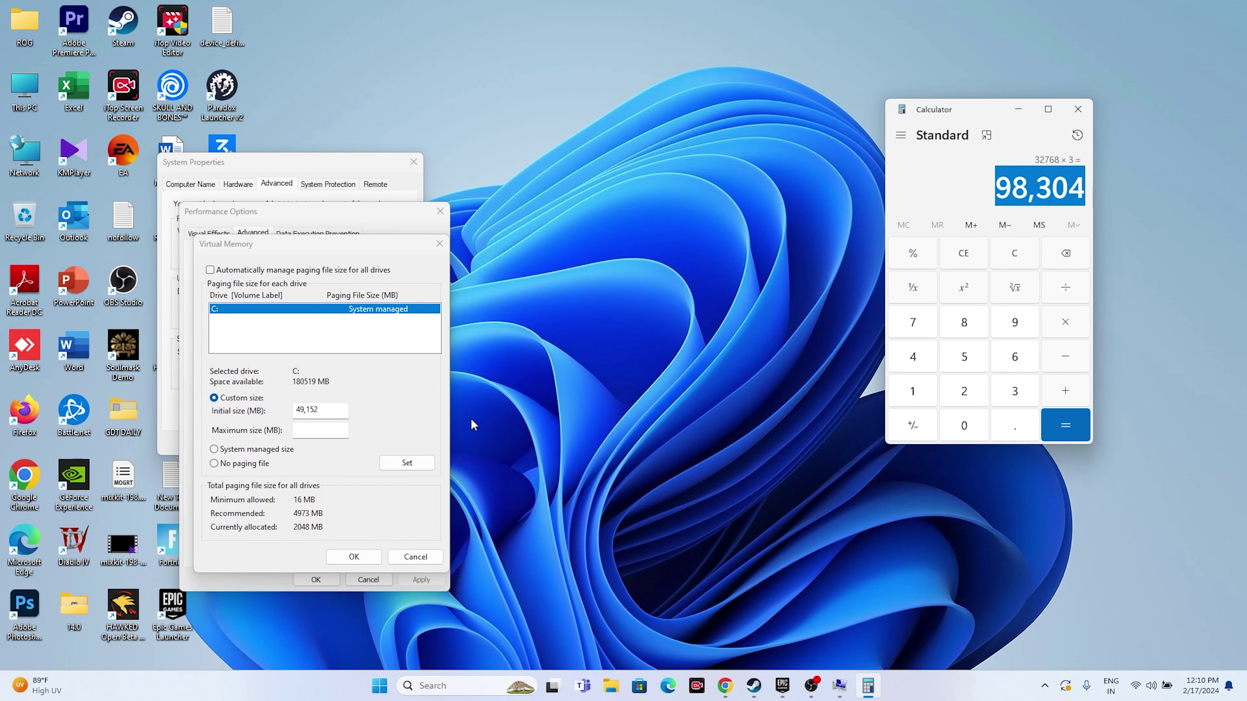
{"action": "right_click", "coordinate": [334, 430]}
{"action": "left_click", "coordinate": [385, 485]}
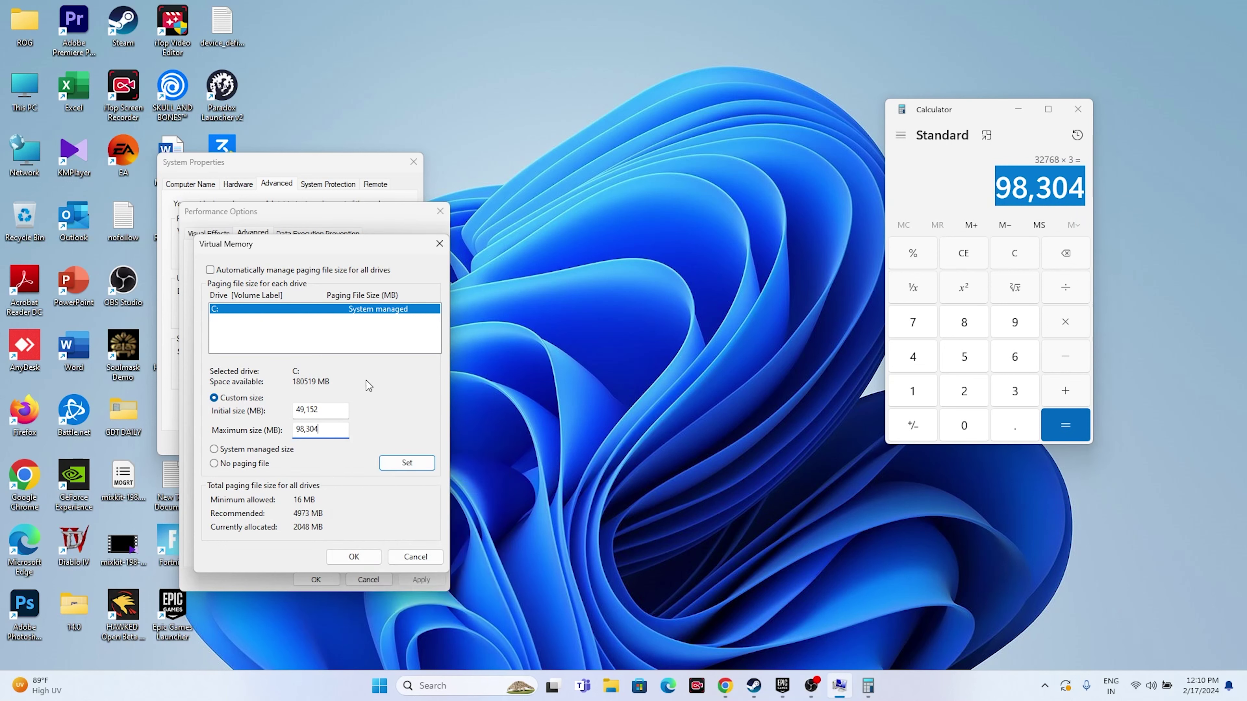
- Confirm the virtual memory and performance options, then close System Properties and Calculator
{"action": "left_click", "coordinate": [335, 557]}
{"action": "left_click", "coordinate": [317, 578]}
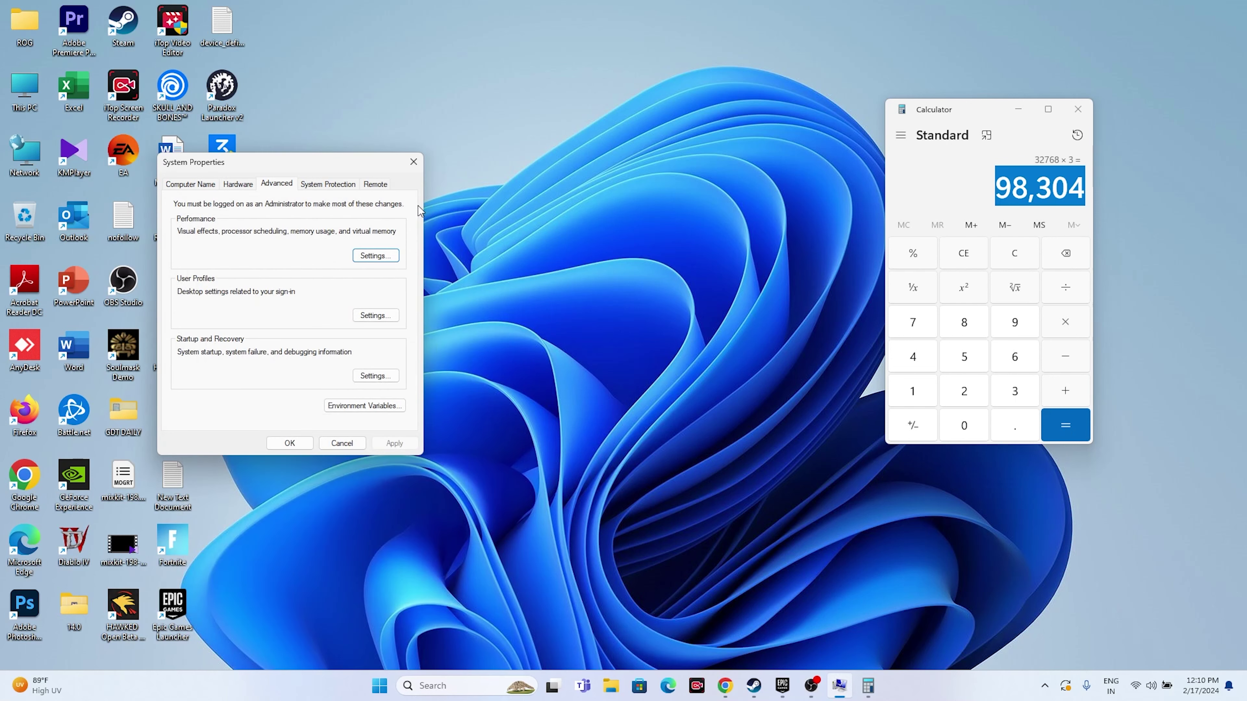
{"action": "left_click", "coordinate": [414, 162]}
{"action": "left_click", "coordinate": [1078, 109]}
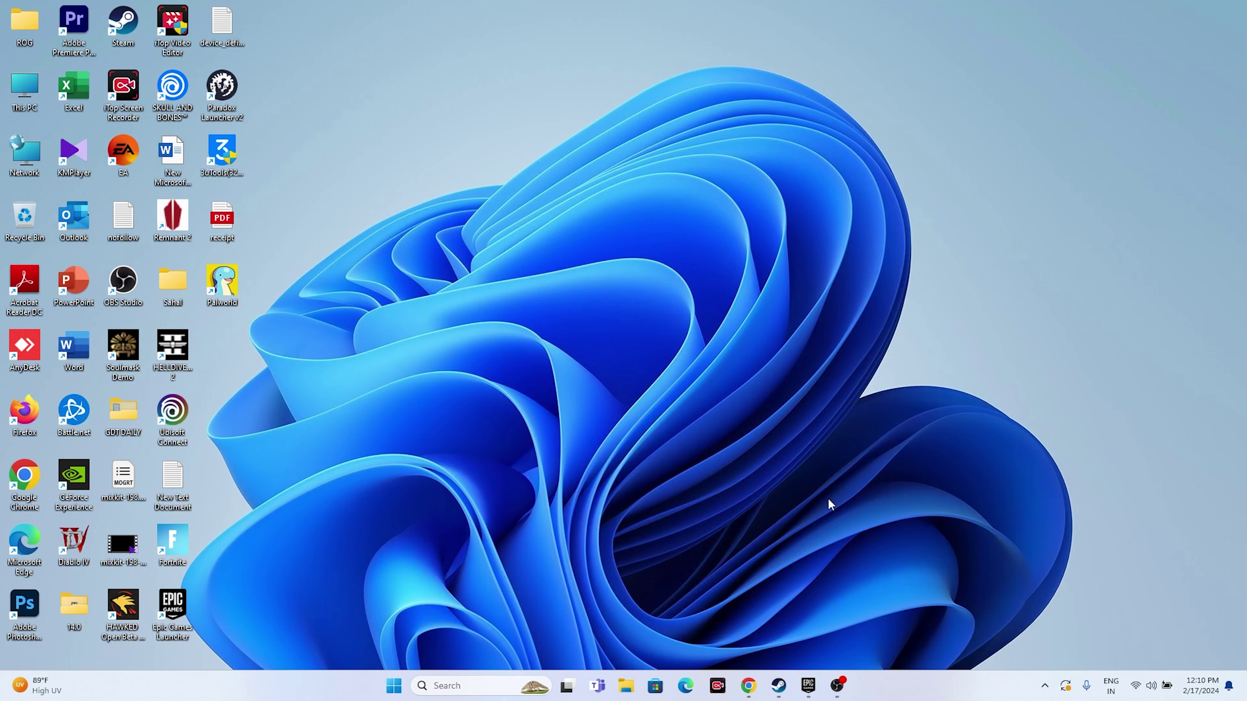
- View the Epic Games library, minimise it and switch to the NVIDIA GeForce Drivers page in Chrome
{"action": "left_click", "coordinate": [807, 685]}
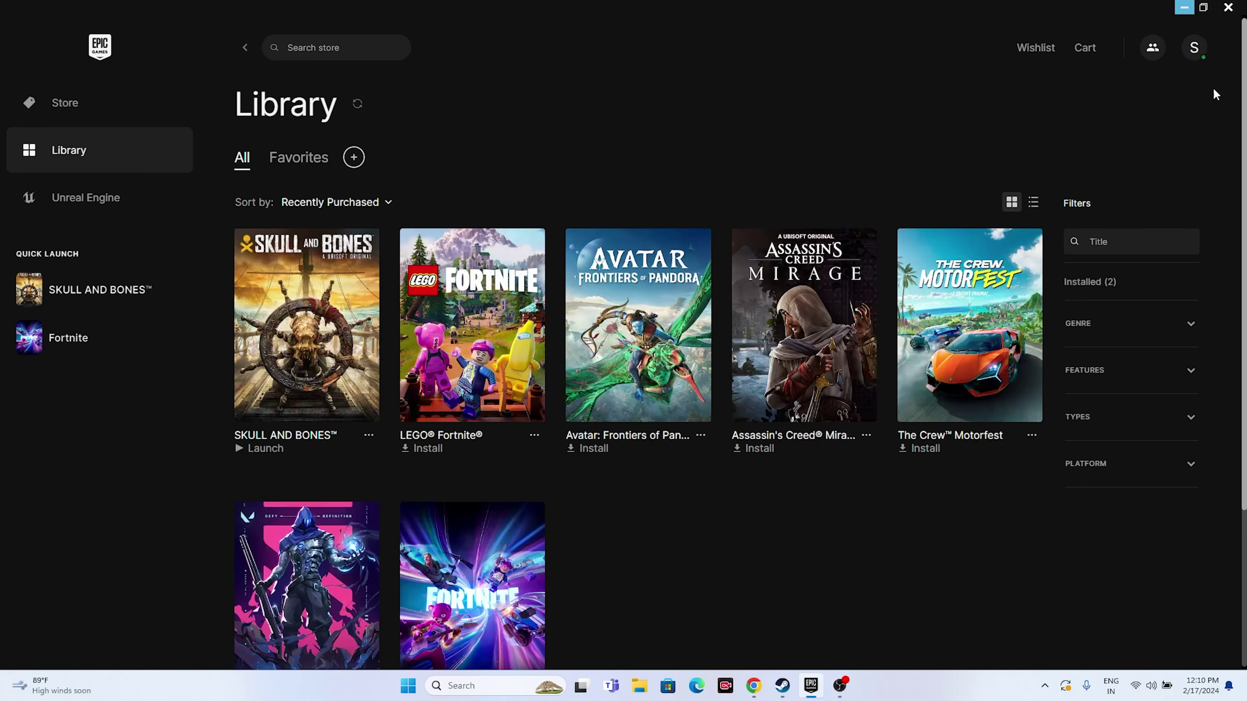
{"action": "left_click", "coordinate": [1183, 8]}
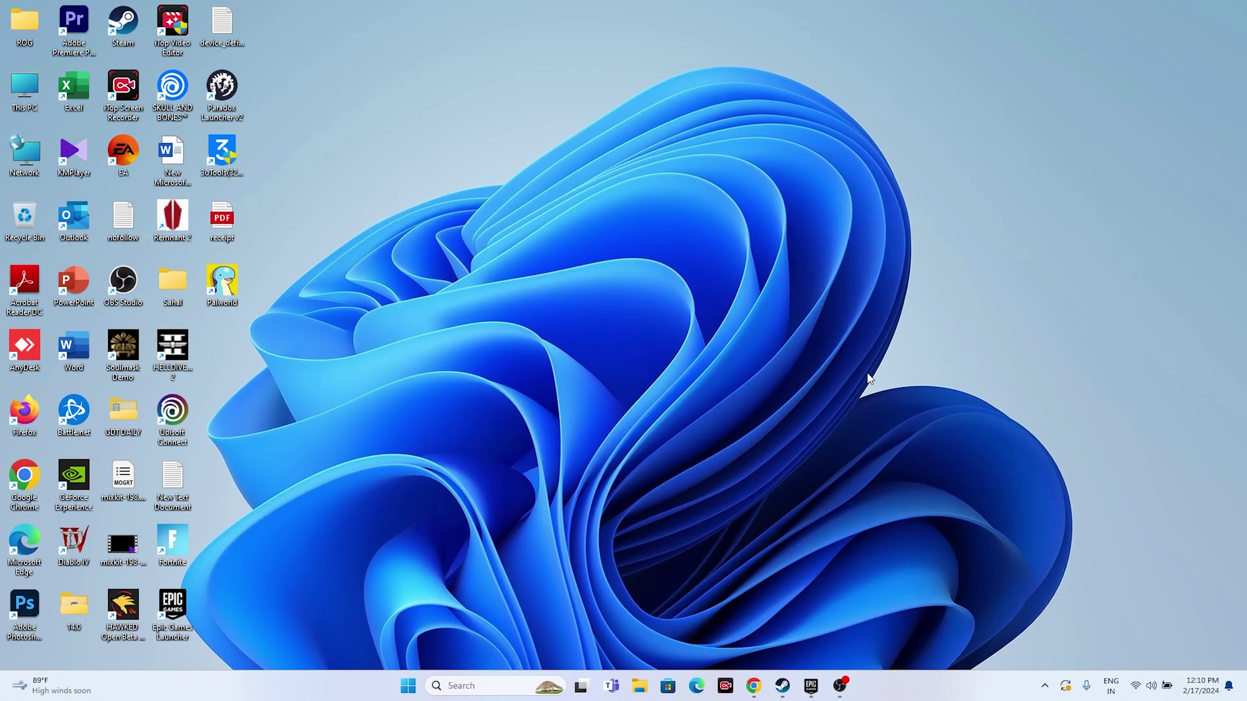
{"action": "left_click", "coordinate": [754, 685]}
{"action": "left_click", "coordinate": [668, 166]}
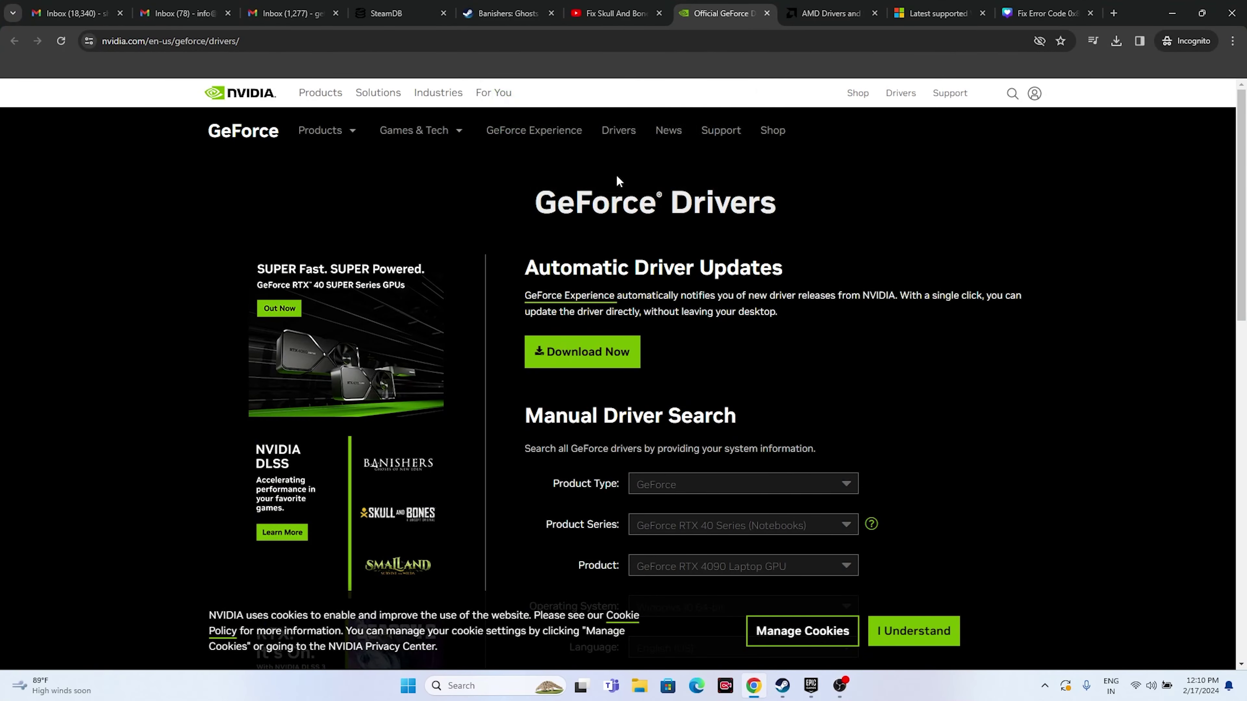
{"action": "left_click", "coordinate": [847, 6]}
{"action": "left_click", "coordinate": [772, 5]}
- Set the manual driver search to GeForce, GeForce RTX 40 Series (Notebooks), GeForce RTX 4090 Laptop GPU and Windows 11
{"action": "scroll", "coordinate": [1043, 273], "scroll_direction": "down", "scroll_amount": 4}
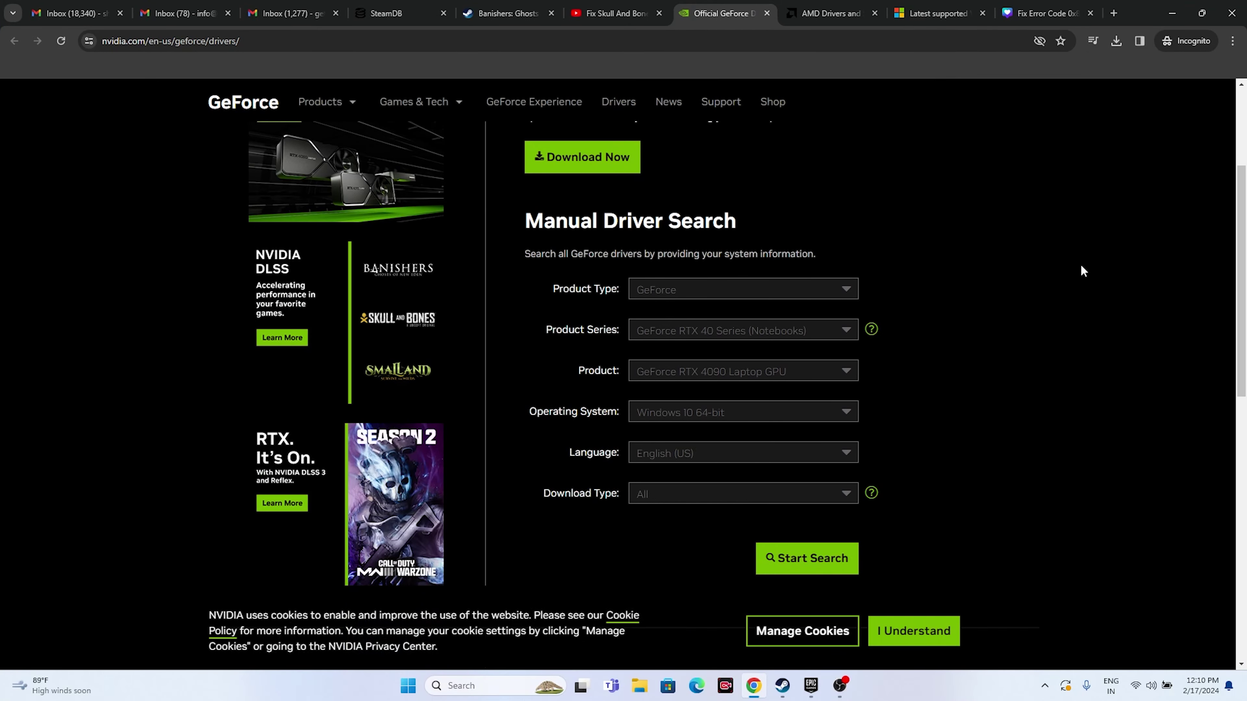
{"action": "left_click", "coordinate": [631, 291]}
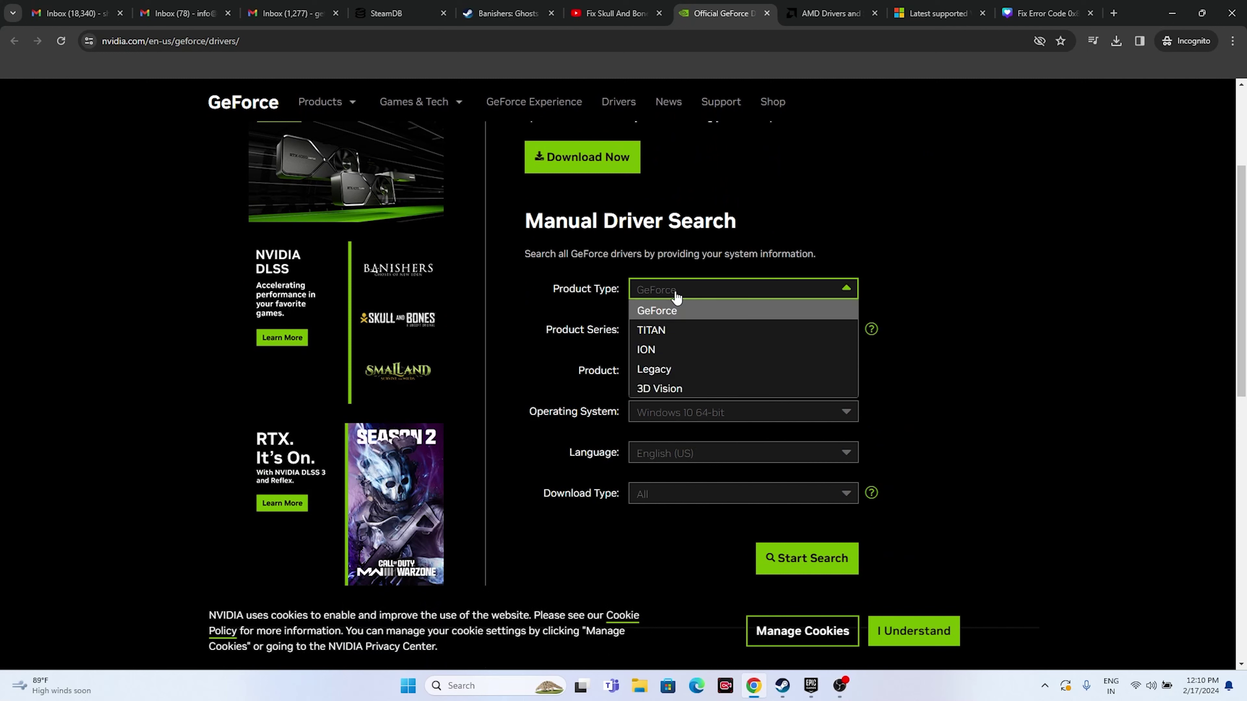
{"action": "left_click", "coordinate": [604, 293]}
{"action": "left_click", "coordinate": [696, 333]}
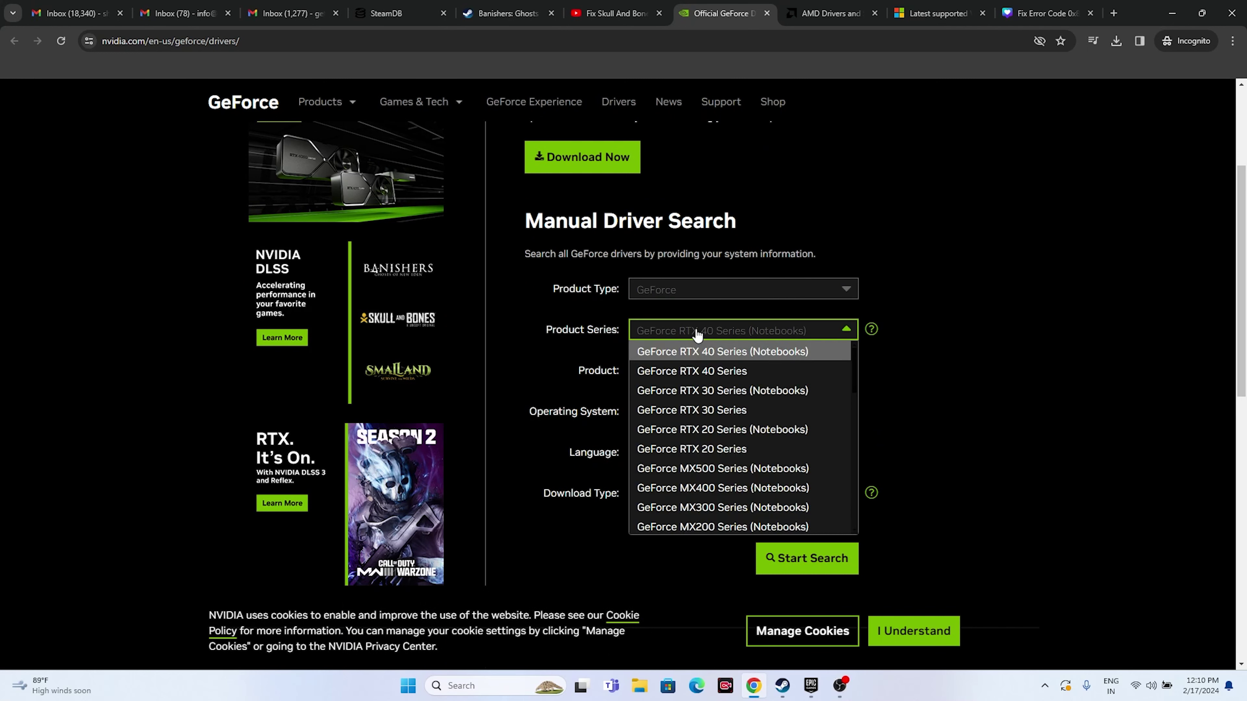
{"action": "left_click", "coordinate": [687, 352]}
{"action": "left_click", "coordinate": [634, 372]}
{"action": "left_click", "coordinate": [646, 396]}
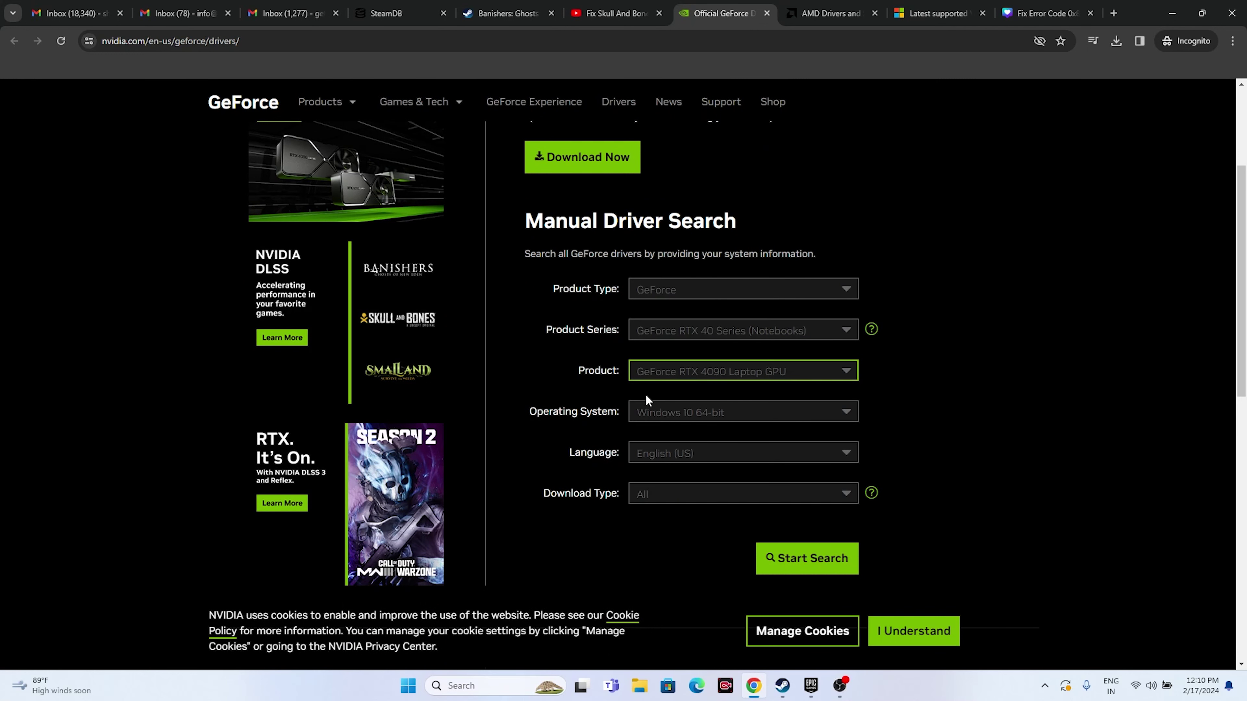
{"action": "left_click", "coordinate": [682, 415]}
{"action": "left_click", "coordinate": [835, 453]}
{"action": "scroll", "coordinate": [949, 366], "scroll_direction": "down", "scroll_amount": 1}
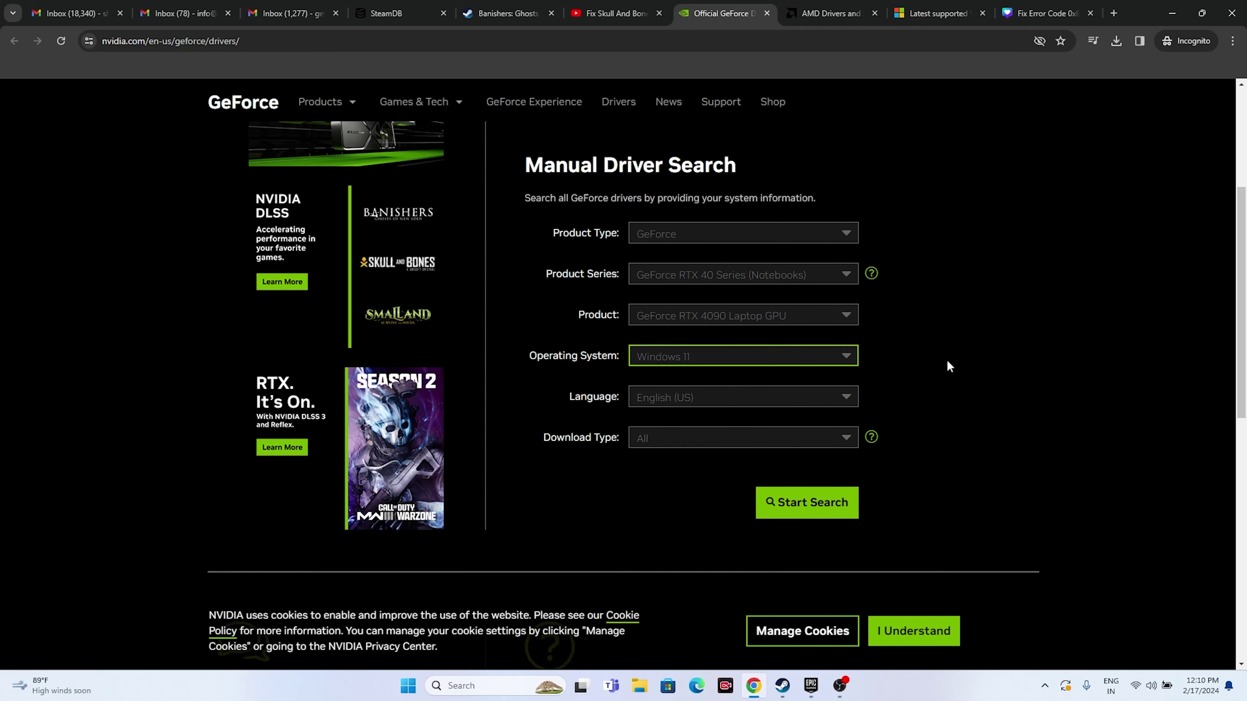
{"action": "scroll", "coordinate": [949, 366], "scroll_direction": "down", "scroll_amount": 1}
- Search for GeForce RTX 40 Series drivers with NVIDIA GeForce RTX 4090 D as product, and examine the newest Game Ready driver's version and release date
{"action": "left_click", "coordinate": [704, 207]}
{"action": "left_click", "coordinate": [683, 241]}
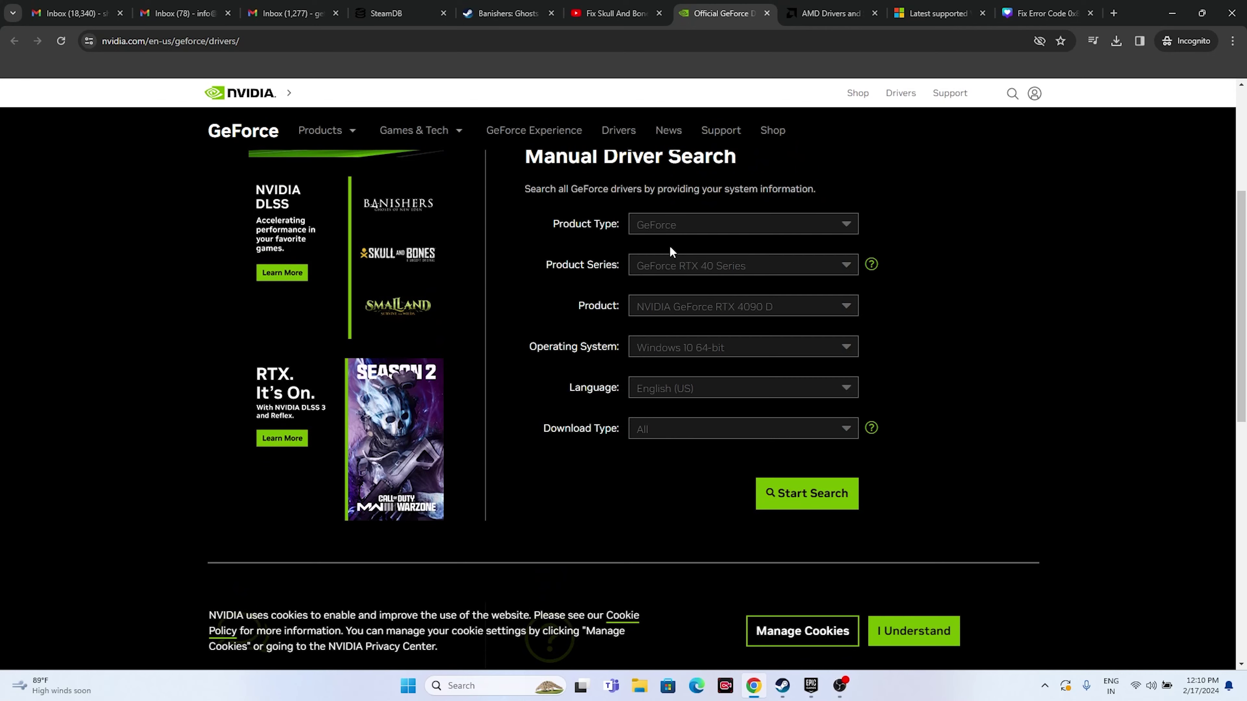
{"action": "scroll", "coordinate": [829, 344], "scroll_direction": "down", "scroll_amount": 1}
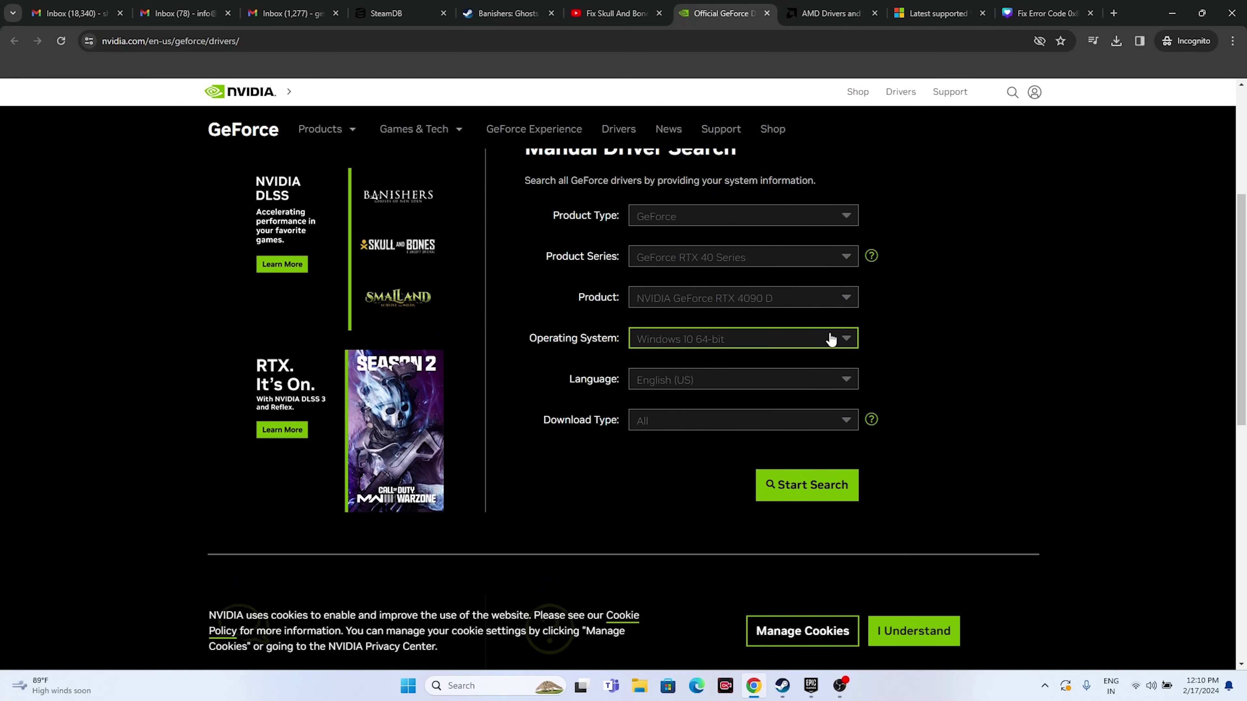
{"action": "scroll", "coordinate": [825, 349], "scroll_direction": "down", "scroll_amount": 2}
{"action": "left_click", "coordinate": [811, 363]}
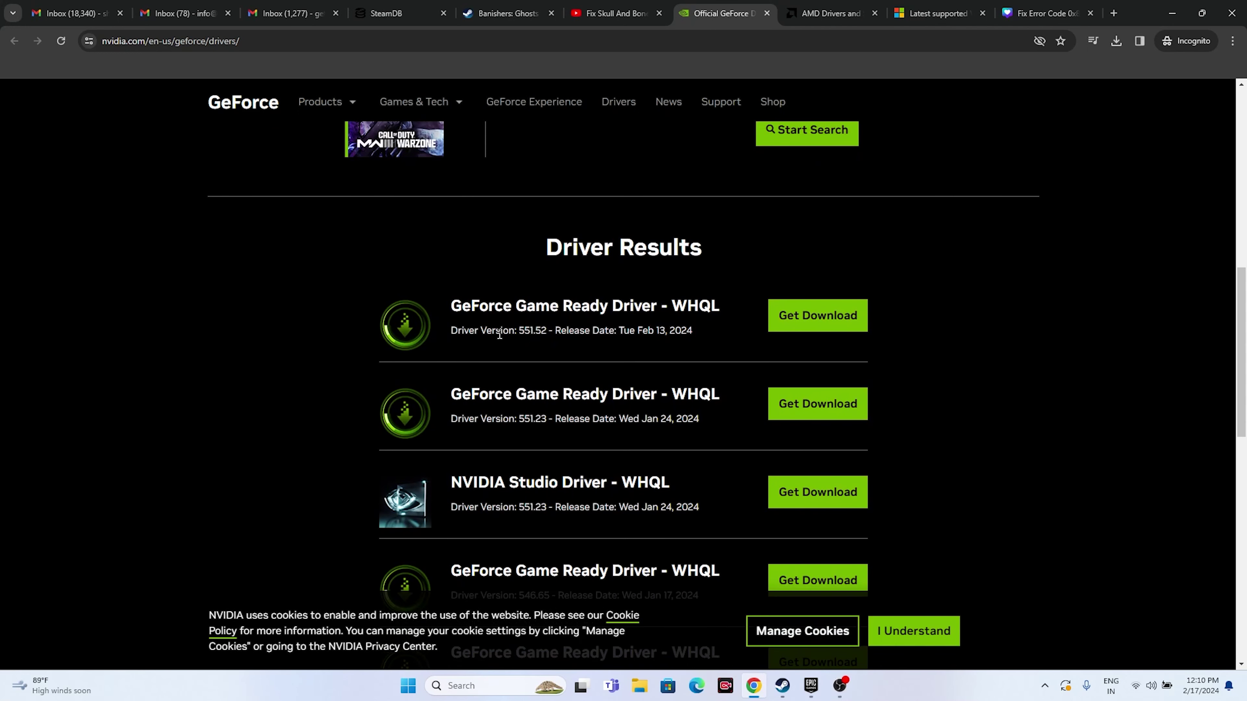
{"action": "left_click_drag", "start_coordinate": [518, 329], "coordinate": [548, 330]}
{"action": "left_click", "coordinate": [633, 343]}
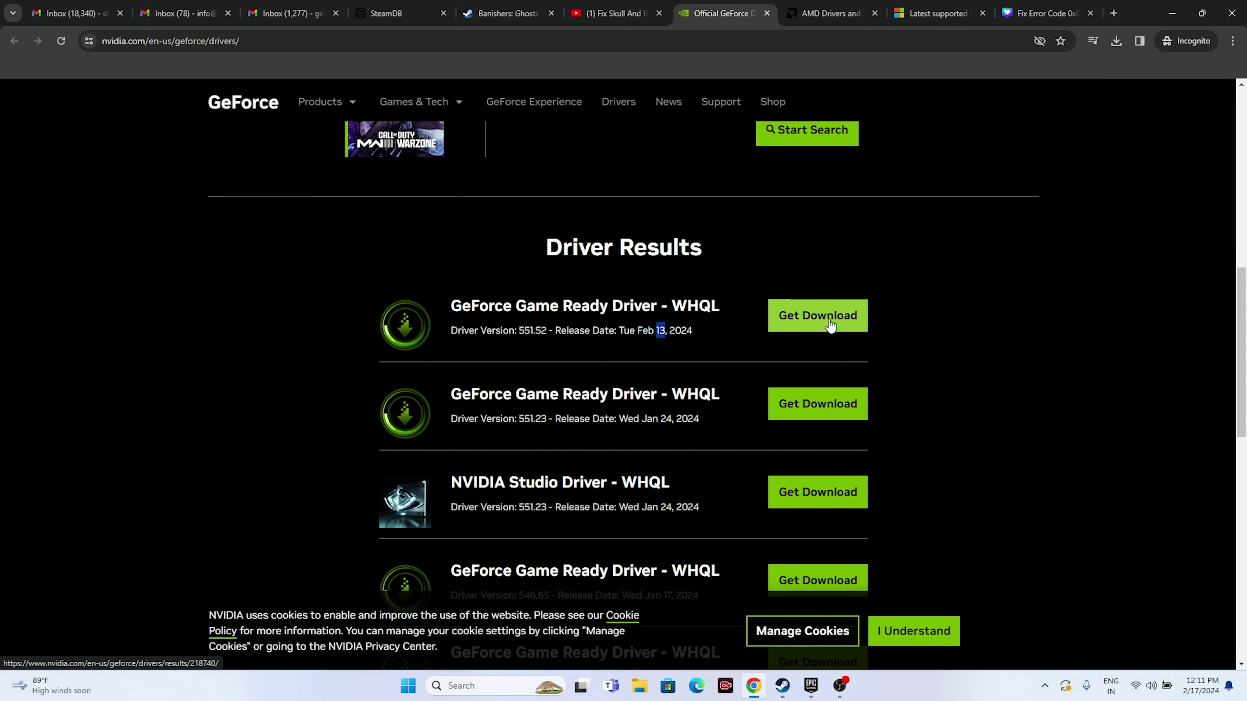
- Look up the AMD Radeon RX 7600M XT drivers in the RX 7000M Series graphics list on AMD's support page
{"action": "left_click", "coordinate": [830, 13]}
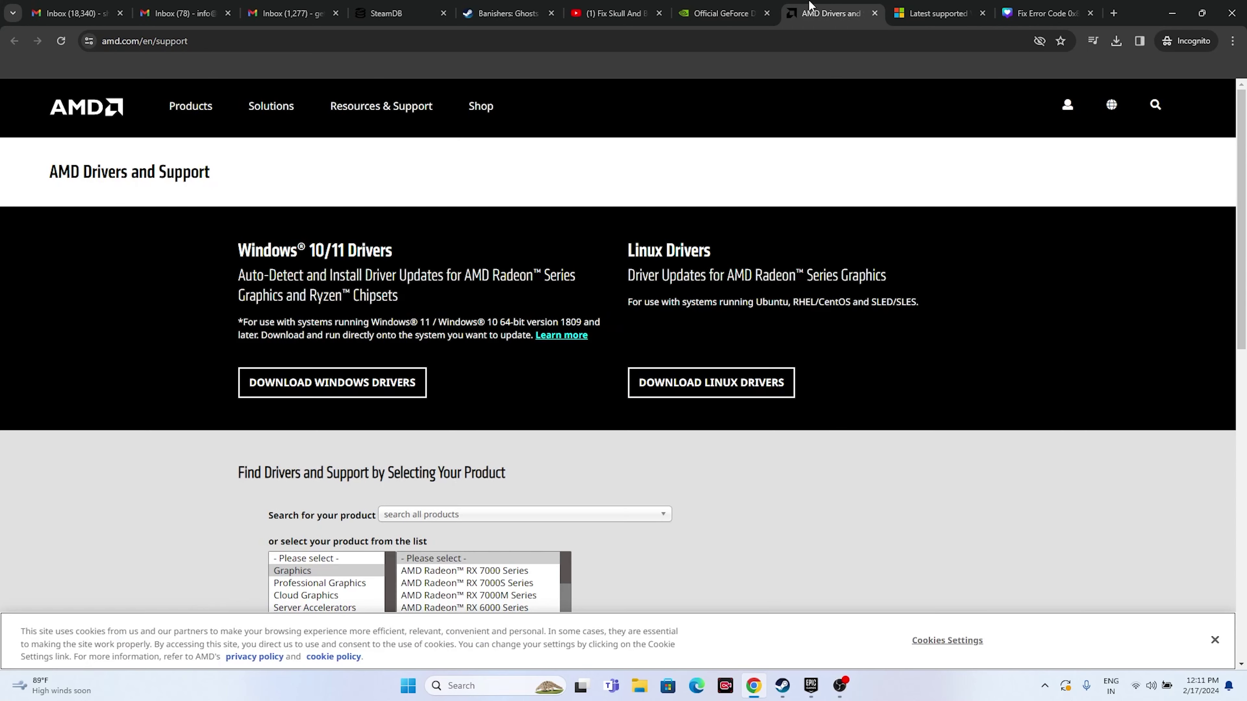
{"action": "scroll", "coordinate": [484, 371], "scroll_direction": "down", "scroll_amount": 3}
{"action": "left_click", "coordinate": [469, 400]}
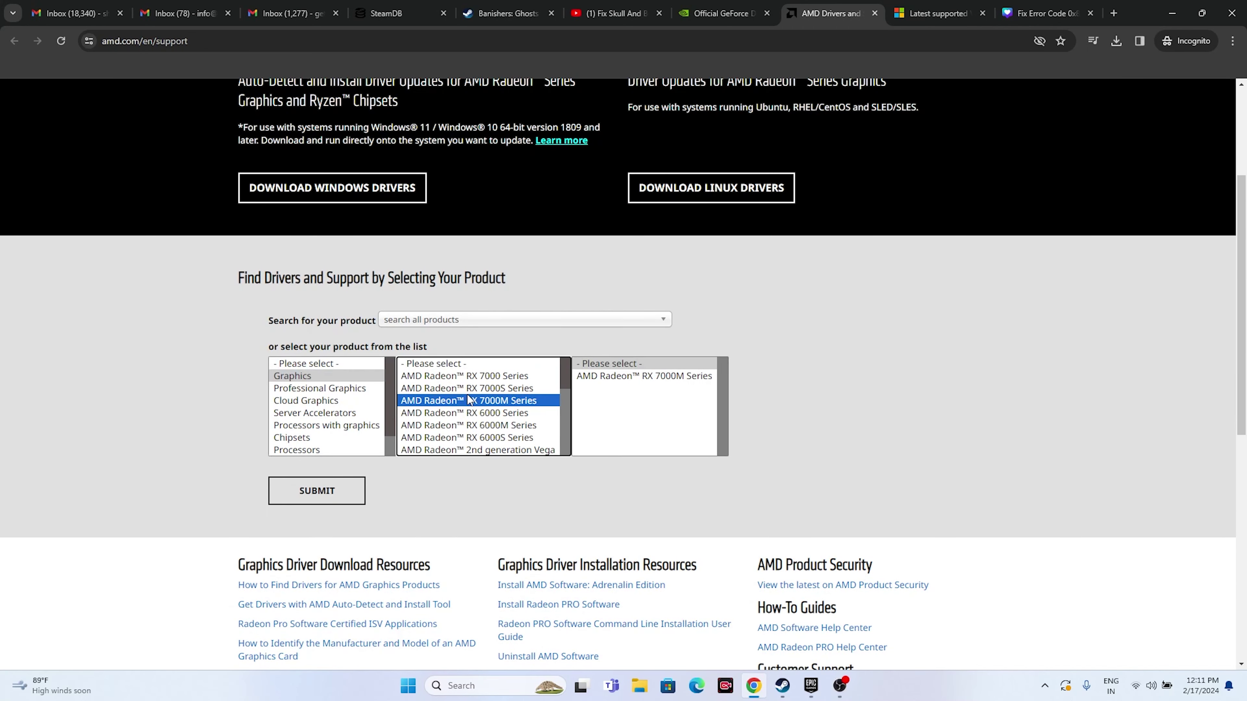
{"action": "left_click", "coordinate": [628, 376]}
{"action": "left_click", "coordinate": [756, 388]}
{"action": "left_click", "coordinate": [348, 487]}
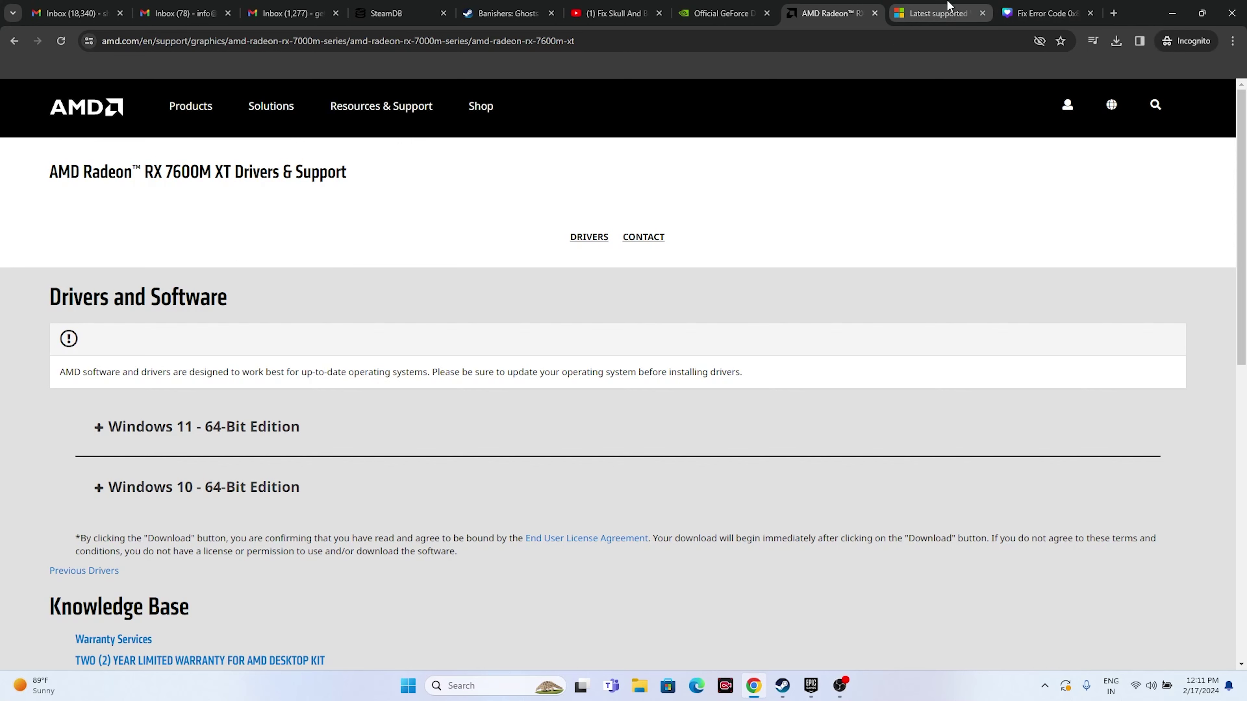
- Examine the x64 and x86 download links on Microsoft's Visual C++ Redistributable page, then minimise Chrome
{"action": "left_click", "coordinate": [935, 13]}
{"action": "left_click_drag", "start_coordinate": [598, 252], "coordinate": [342, 209]}
{"action": "left_click", "coordinate": [450, 206]}
{"action": "scroll", "coordinate": [635, 324], "scroll_direction": "down", "scroll_amount": 10}
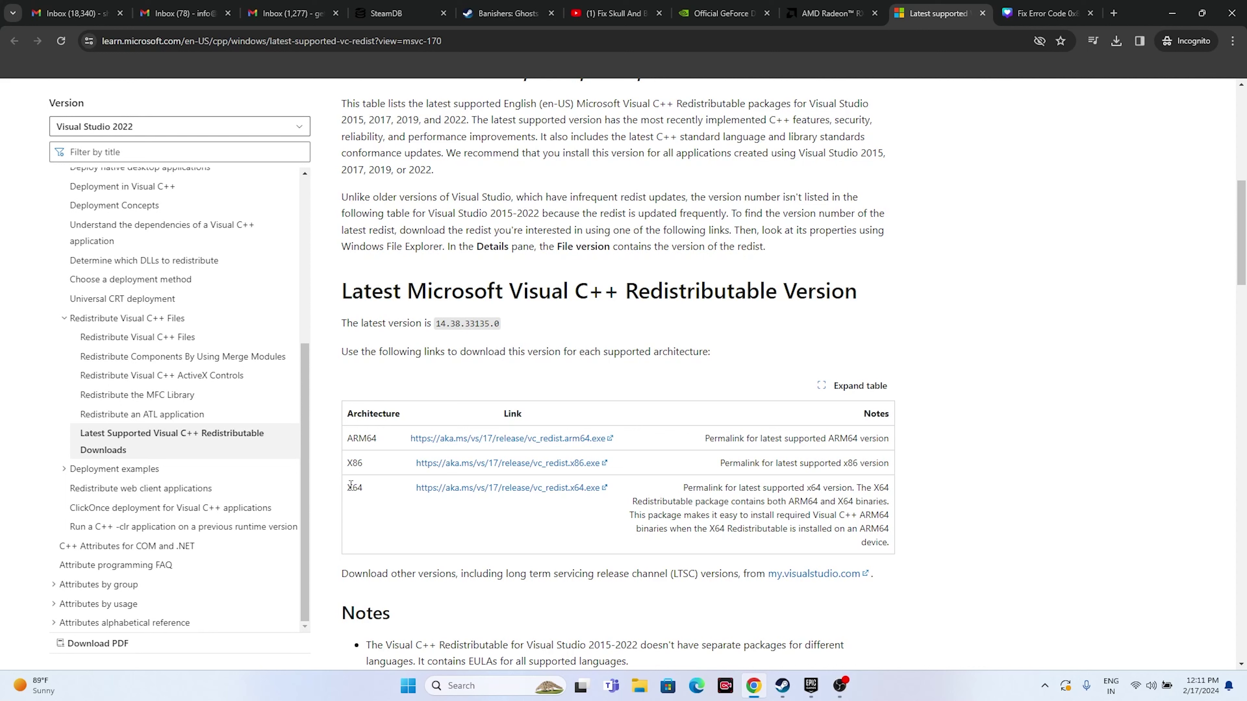
{"action": "left_click_drag", "start_coordinate": [351, 486], "coordinate": [360, 488]}
{"action": "left_click_drag", "start_coordinate": [349, 461], "coordinate": [365, 465]}
{"action": "left_click", "coordinate": [1172, 13]}
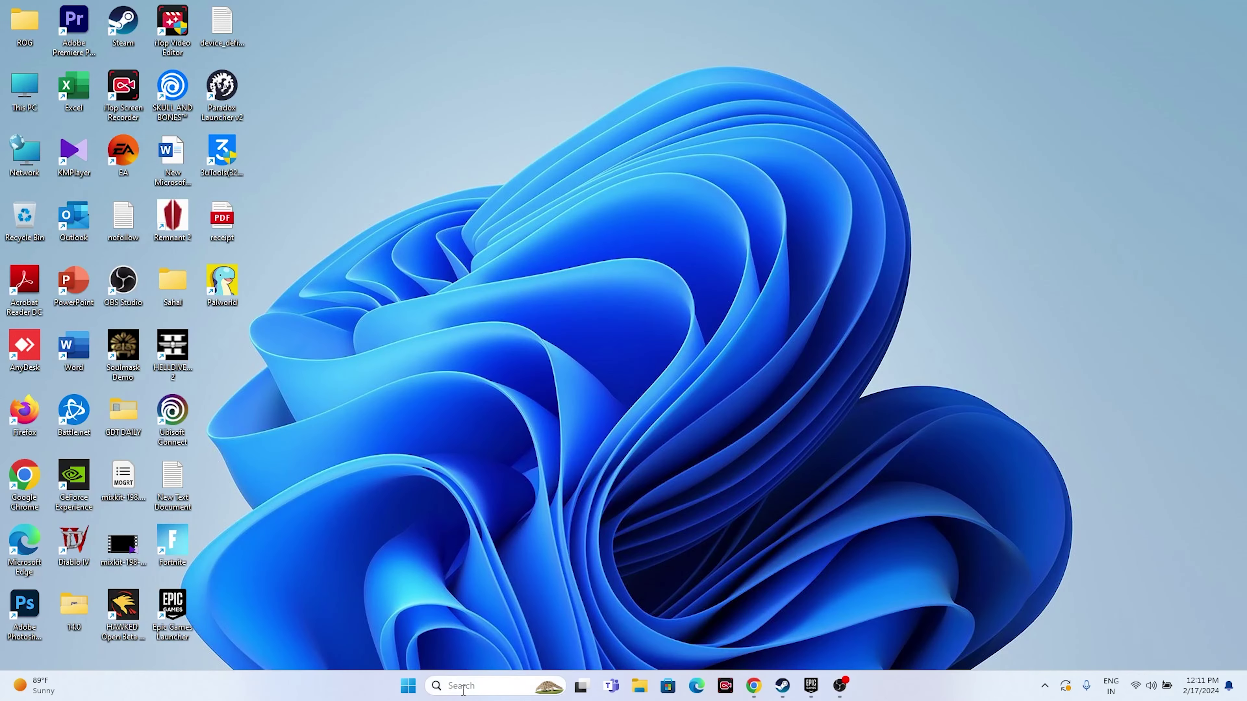
- Check Windows Update in Settings for pending updates, read the listed cumulative update, and close Settings
{"action": "left_click", "coordinate": [463, 686]}
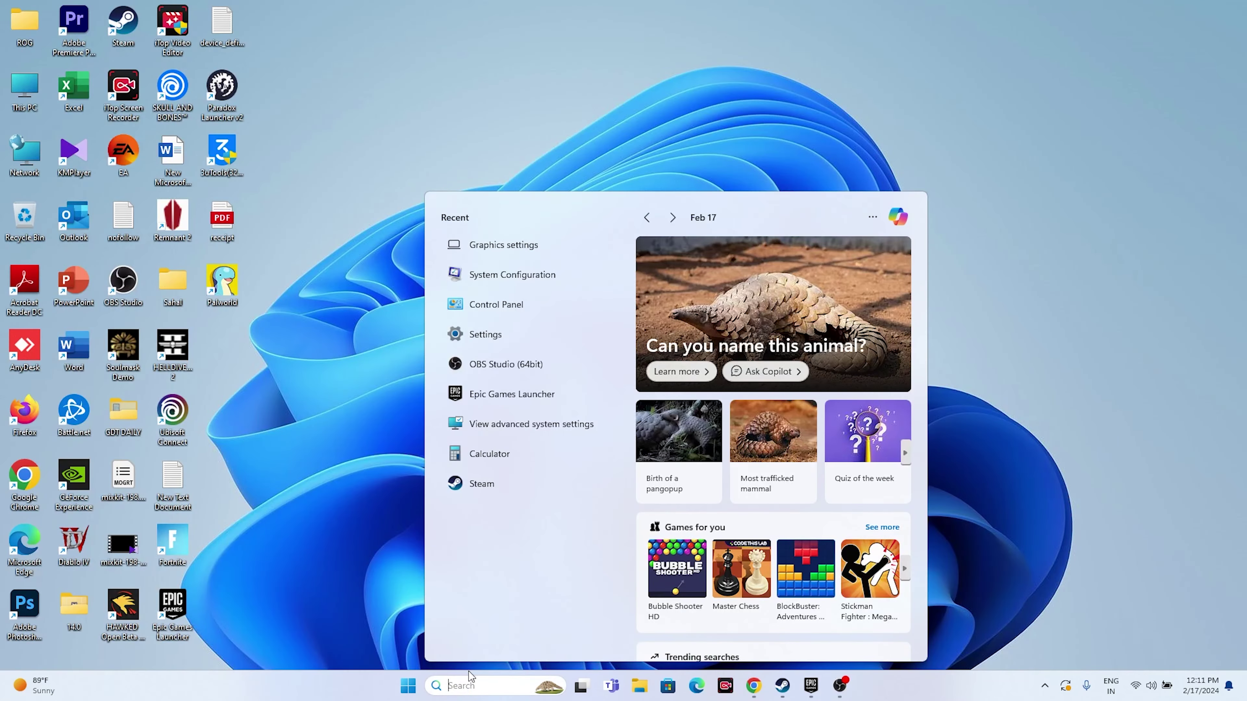
{"action": "left_click", "coordinate": [488, 338]}
{"action": "left_click", "coordinate": [92, 434]}
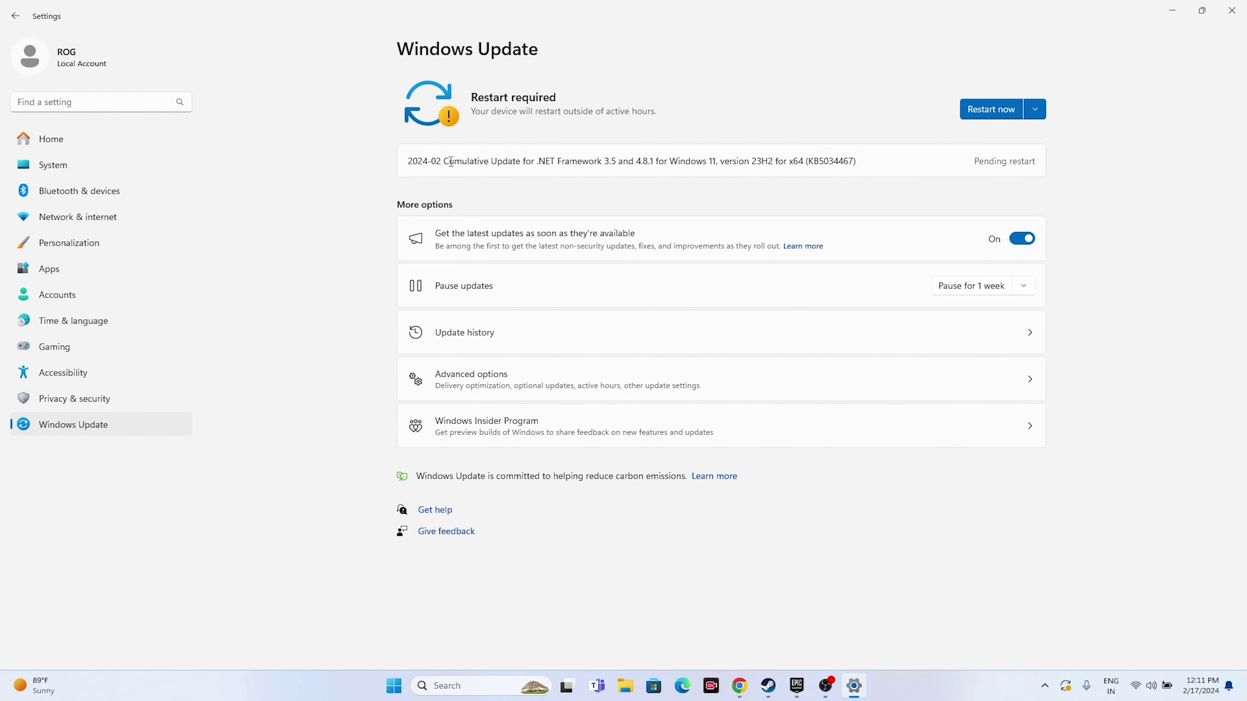
{"action": "left_click_drag", "start_coordinate": [450, 161], "coordinate": [848, 163]}
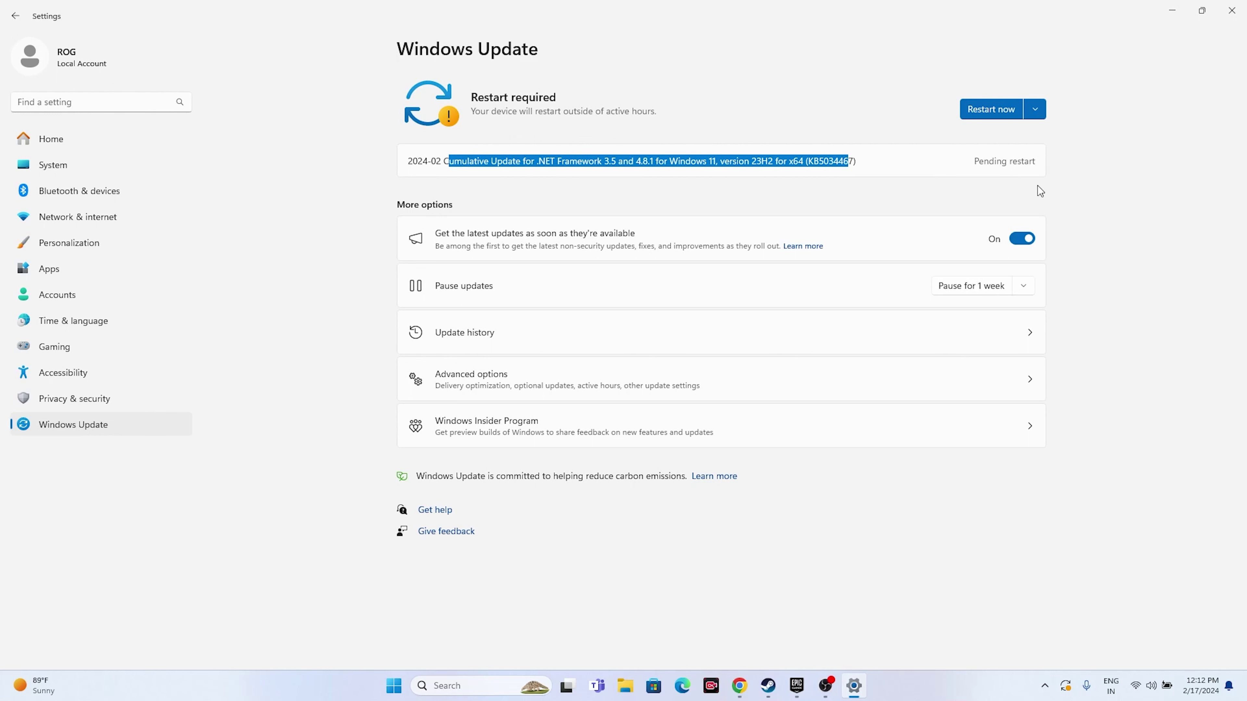
{"action": "left_click", "coordinate": [1245, 217]}
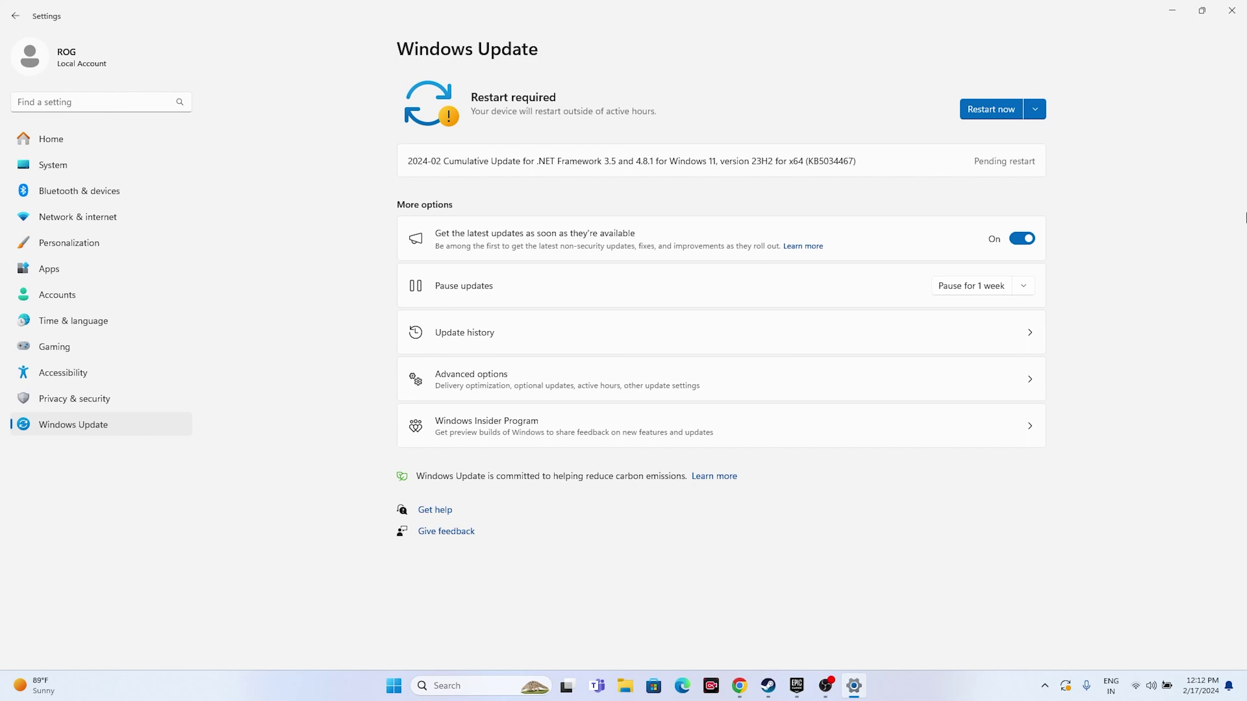
{"action": "left_click", "coordinate": [1231, 11]}
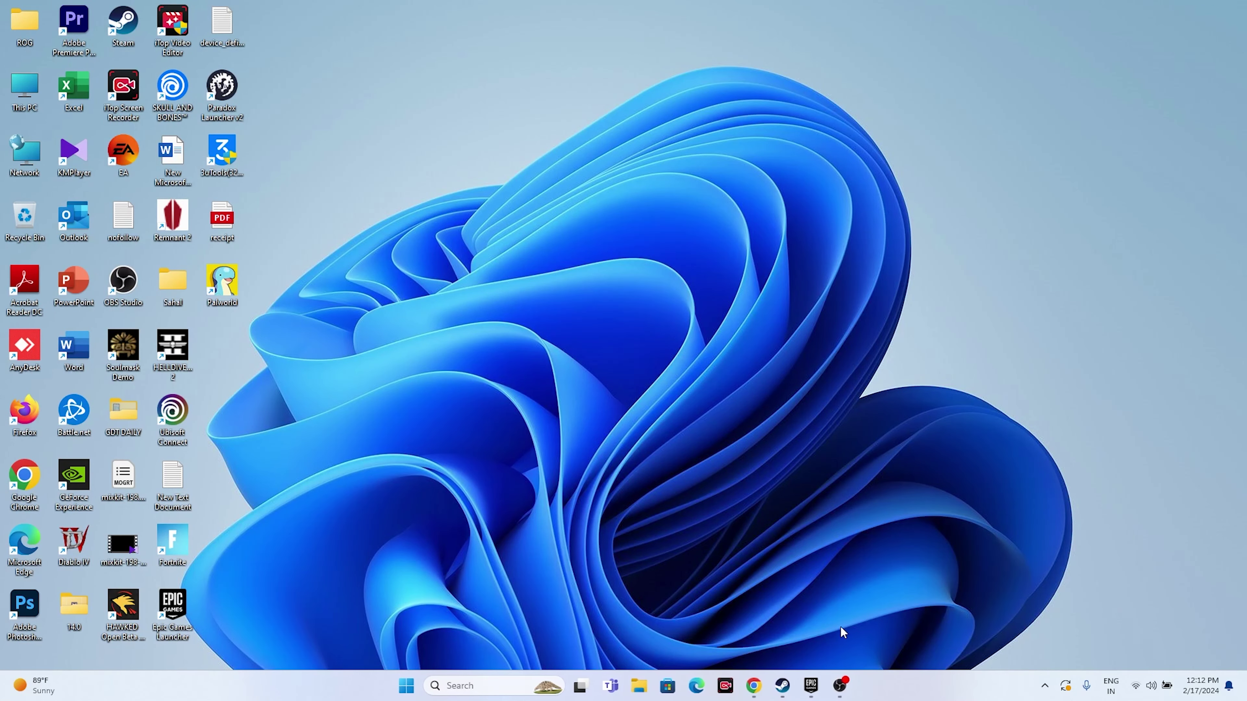
- Switch to the Epic Games Launcher, examine the management options for SKULL AND BONES, and close them
{"action": "left_click", "coordinate": [811, 685]}
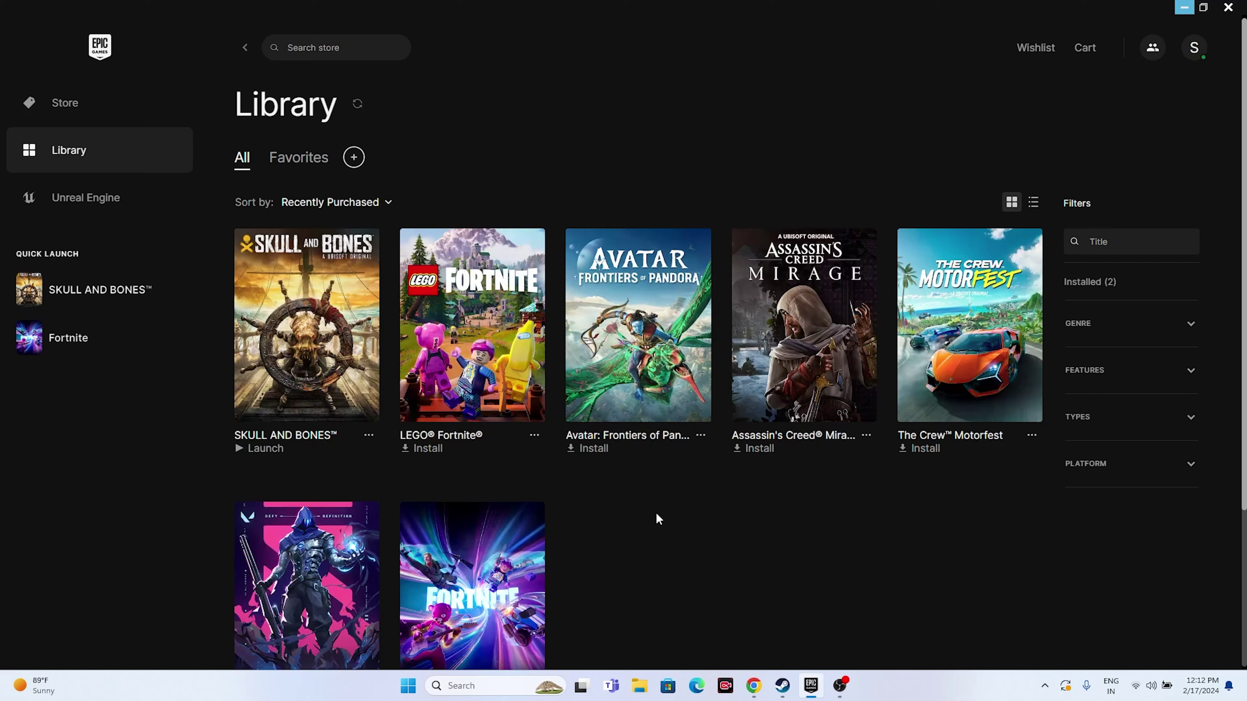
{"action": "left_click", "coordinate": [369, 436]}
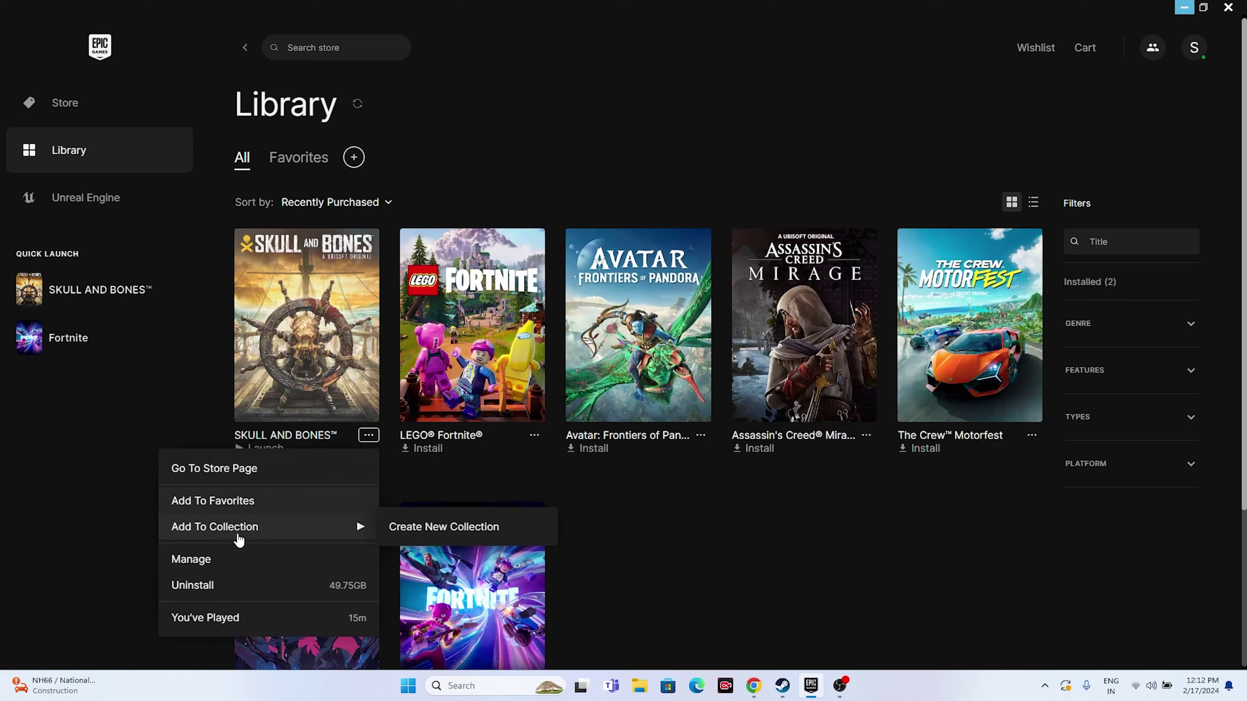
{"action": "left_click", "coordinate": [208, 560]}
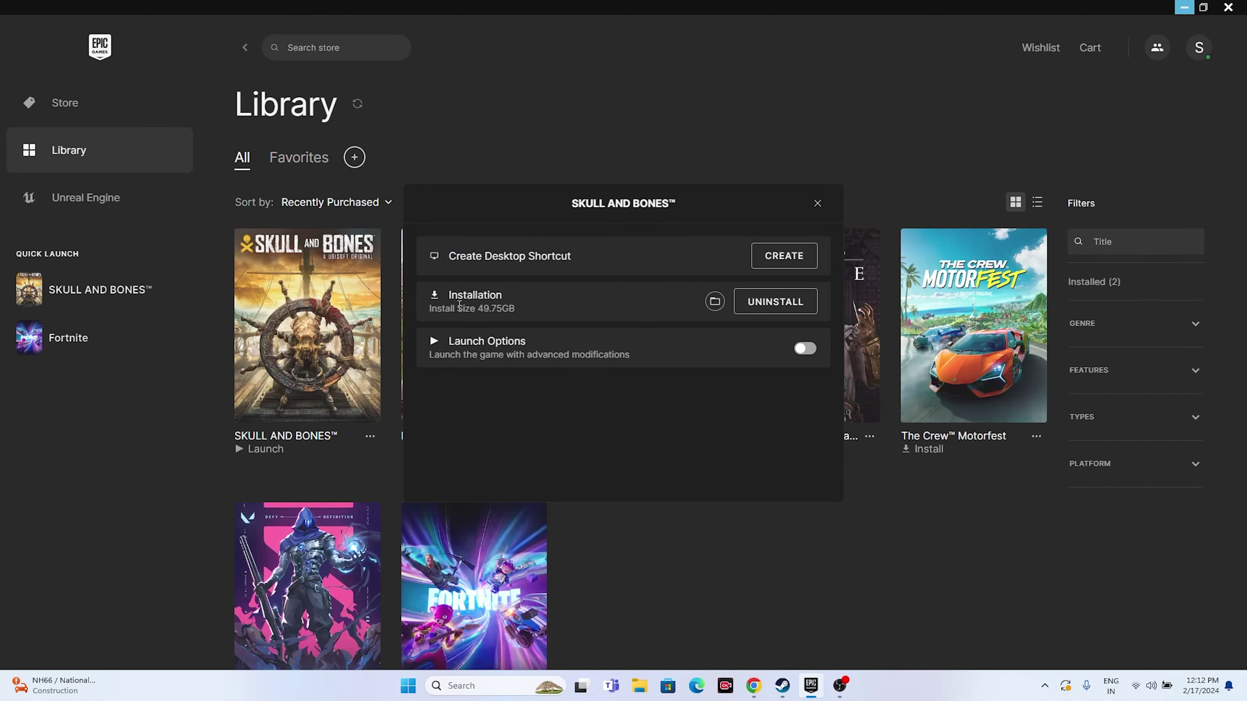
{"action": "left_click", "coordinate": [817, 203]}
- Enable launch options for SKULL AND BONES with the argument -dx12 and close its management window
{"action": "left_click", "coordinate": [368, 435]}
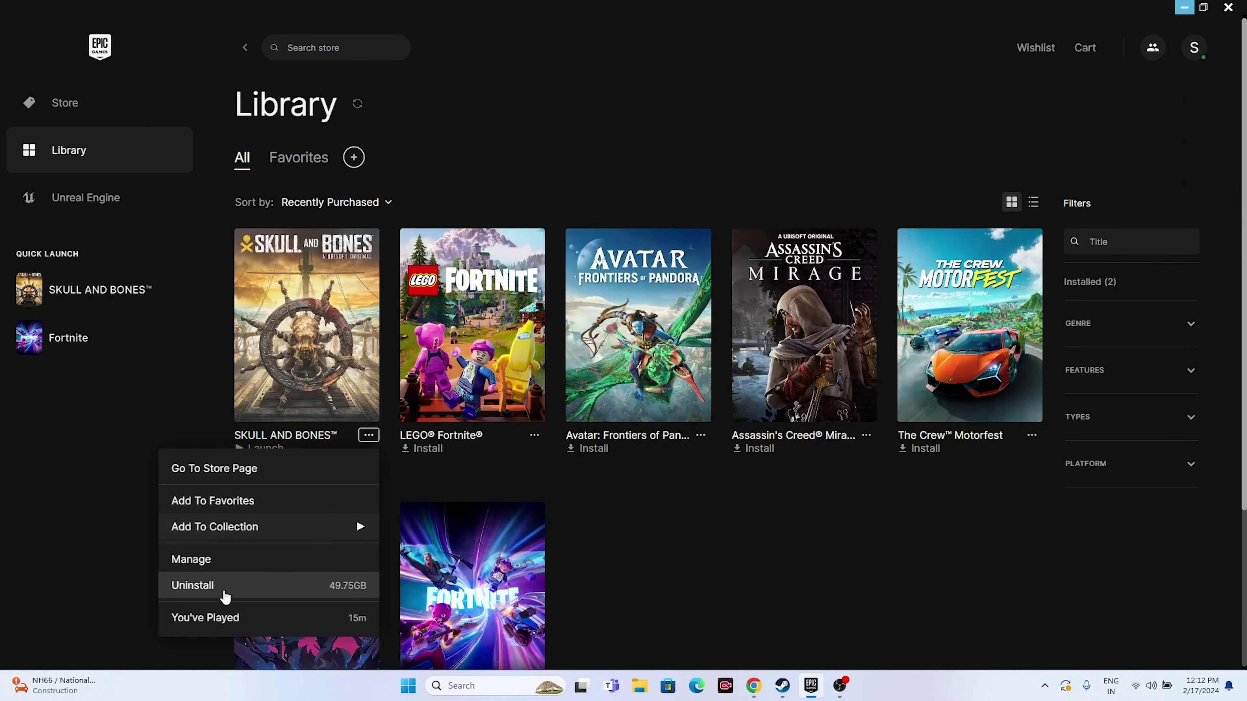
{"action": "left_click", "coordinate": [207, 560]}
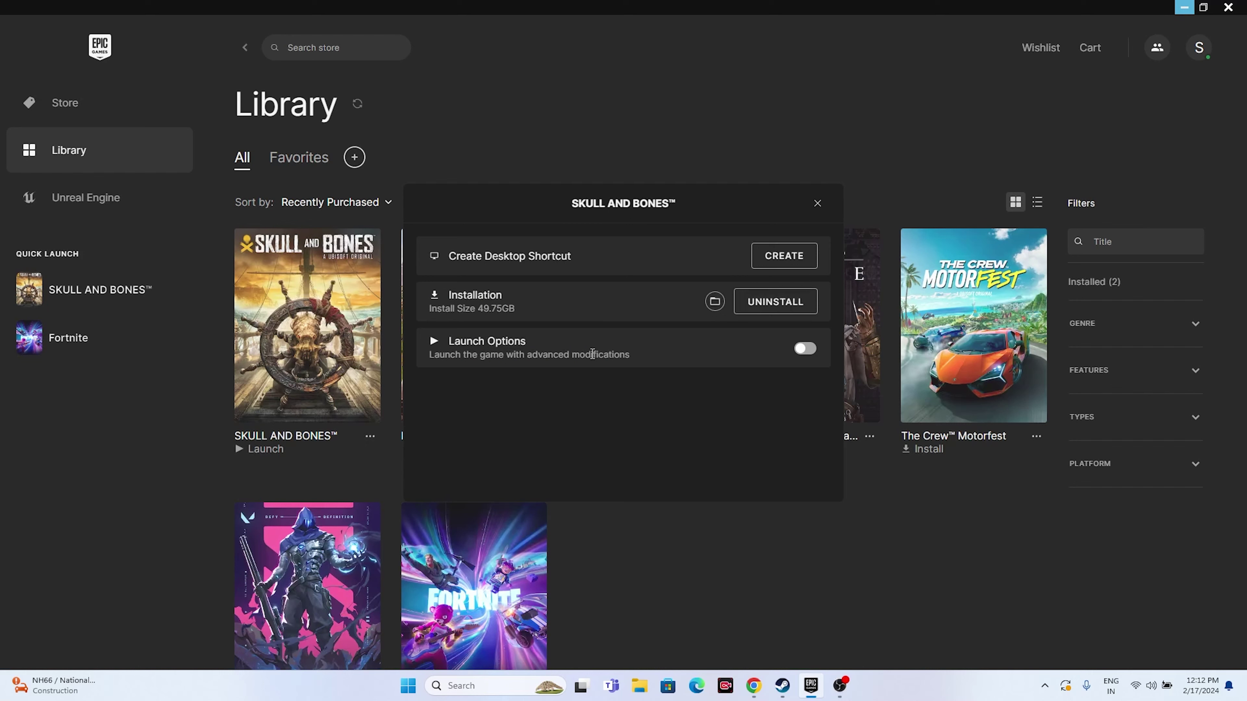
{"action": "left_click", "coordinate": [805, 349]}
{"action": "left_click", "coordinate": [557, 369]}
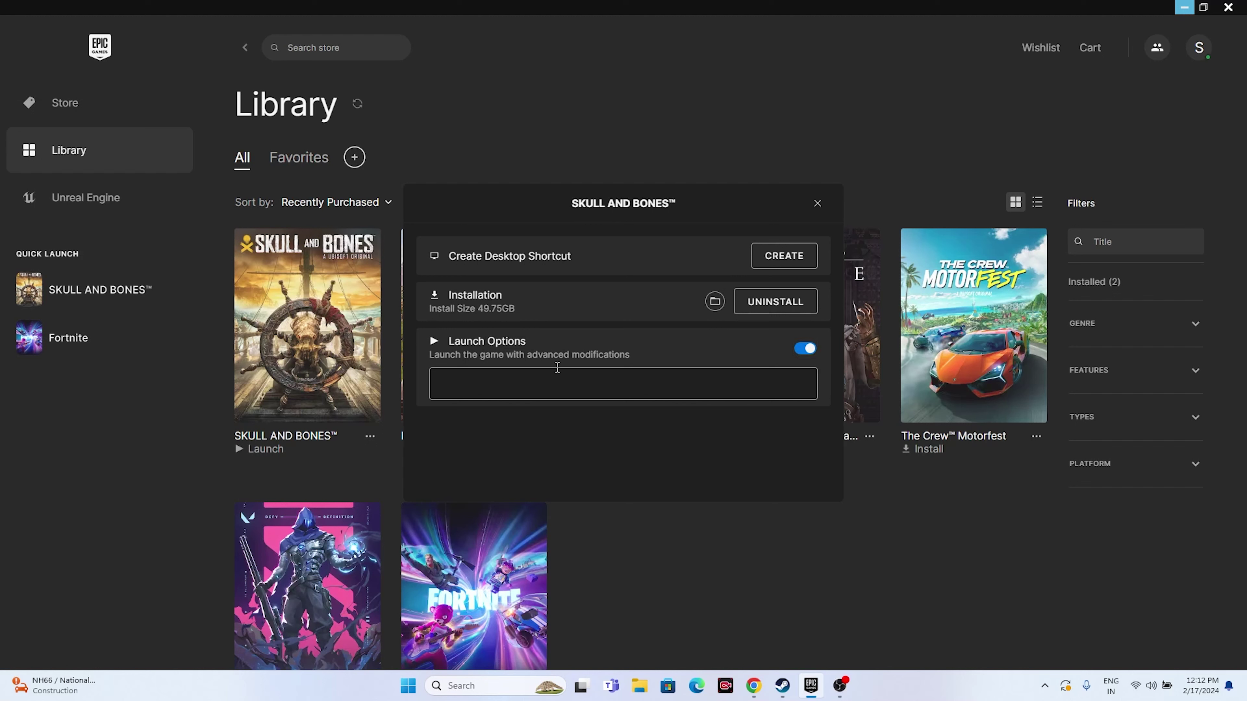
{"action": "type", "text": "-dx11"}
{"action": "key", "text": "BackSpace"}
{"action": "type", "text": "2"}
{"action": "left_click", "coordinate": [819, 208]}
- Review the manage and uninstall choices for SKULL AND BONES in the library without applying any
{"action": "right_click", "coordinate": [342, 325]}
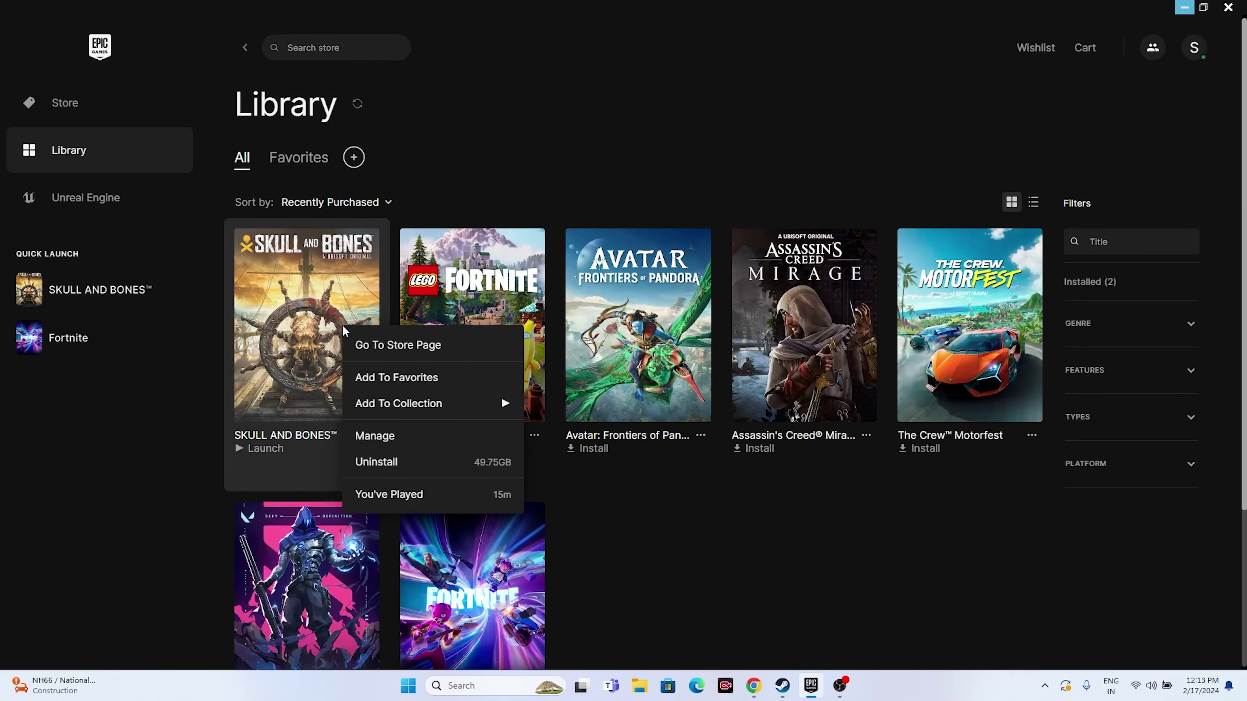
{"action": "left_click", "coordinate": [641, 537]}
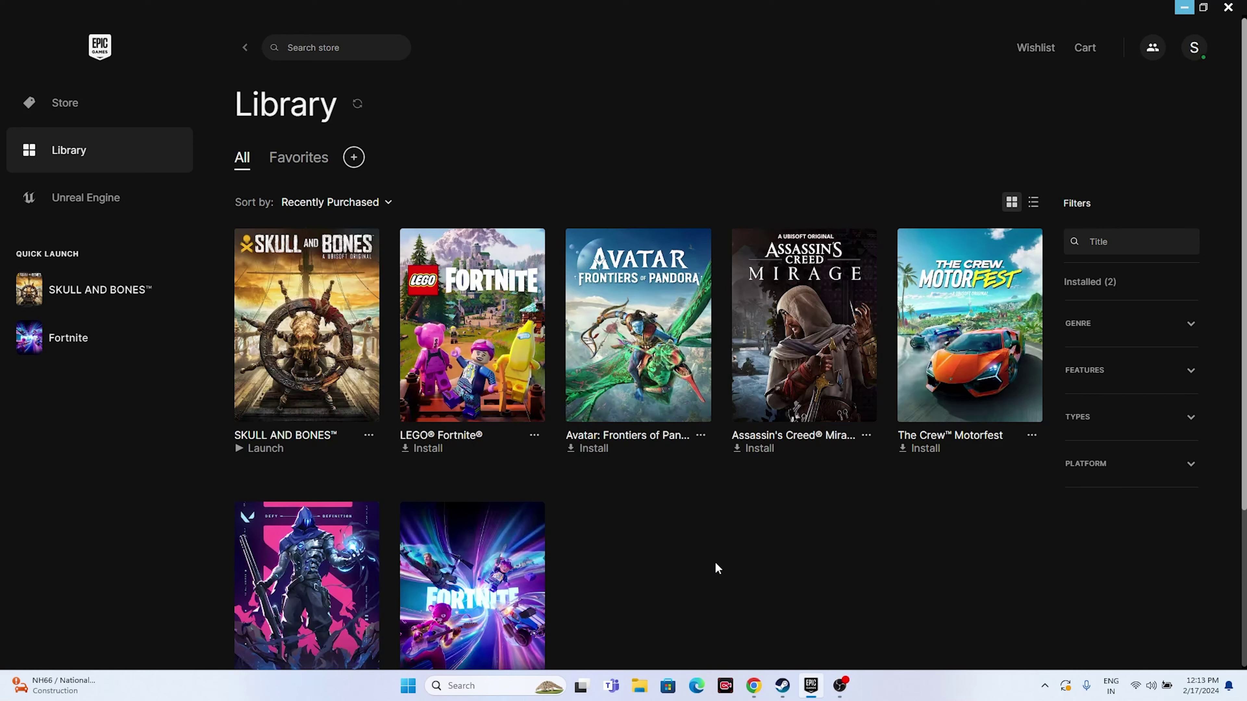
{"action": "left_click", "coordinate": [368, 435]}
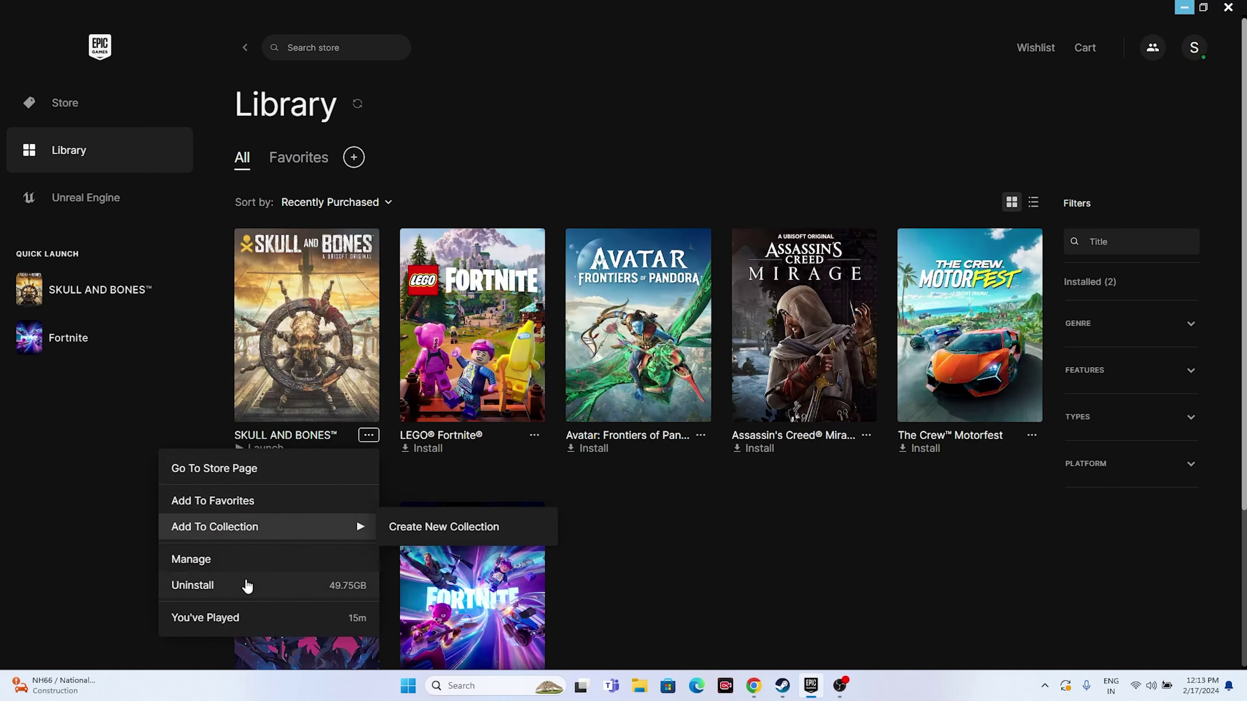
{"action": "left_click", "coordinate": [771, 595]}
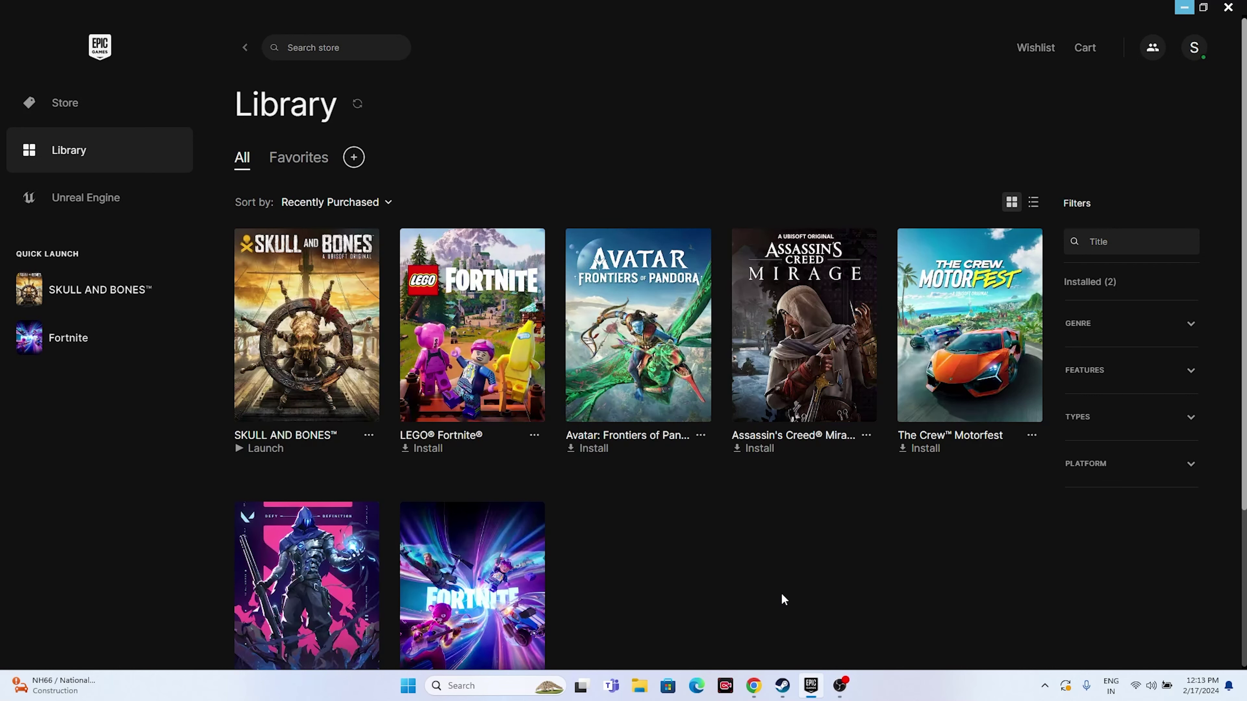
- Check the free space on Local Disk (C:) in File Explorer and close the window
{"action": "key", "text": "super+e"}
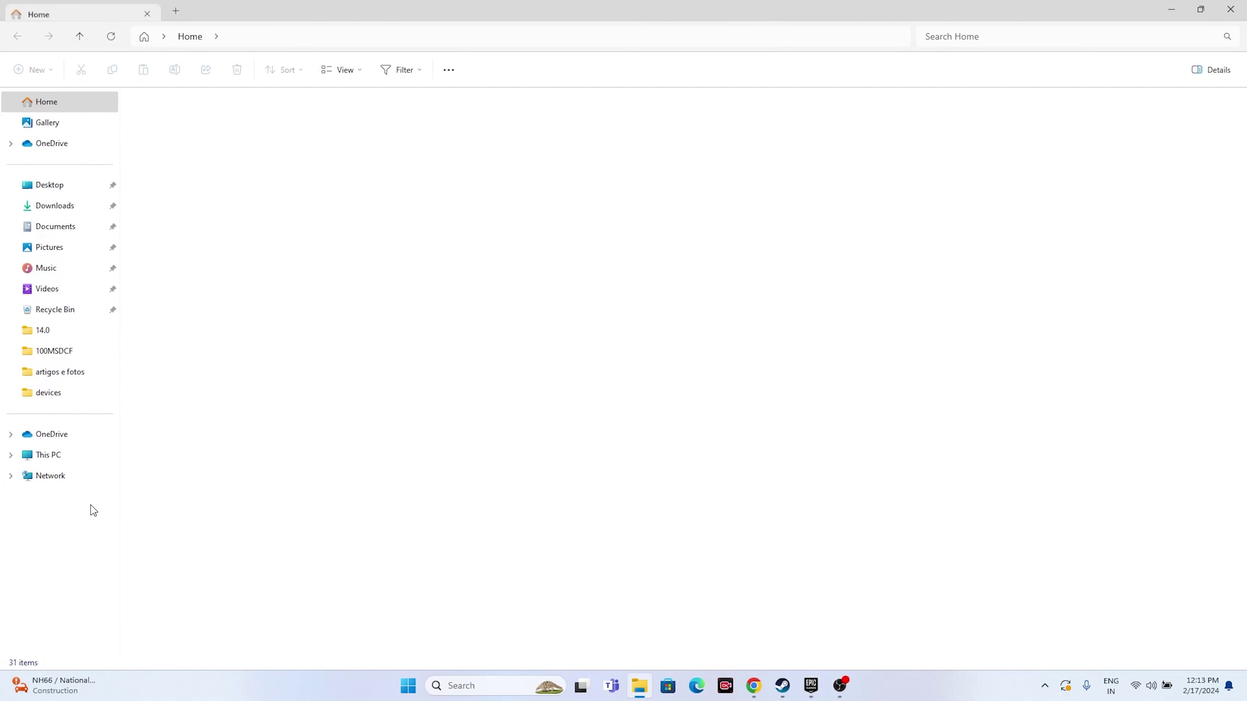
{"action": "left_click", "coordinate": [48, 455]}
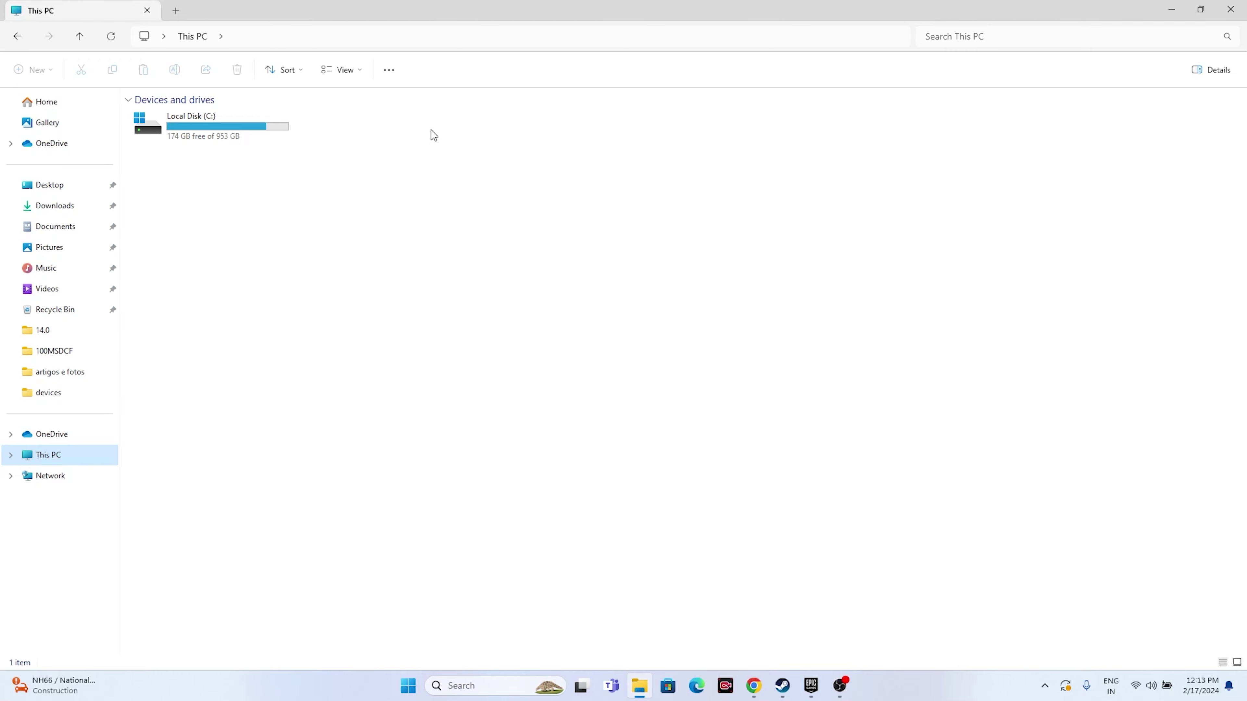
{"action": "left_click", "coordinate": [1230, 9]}
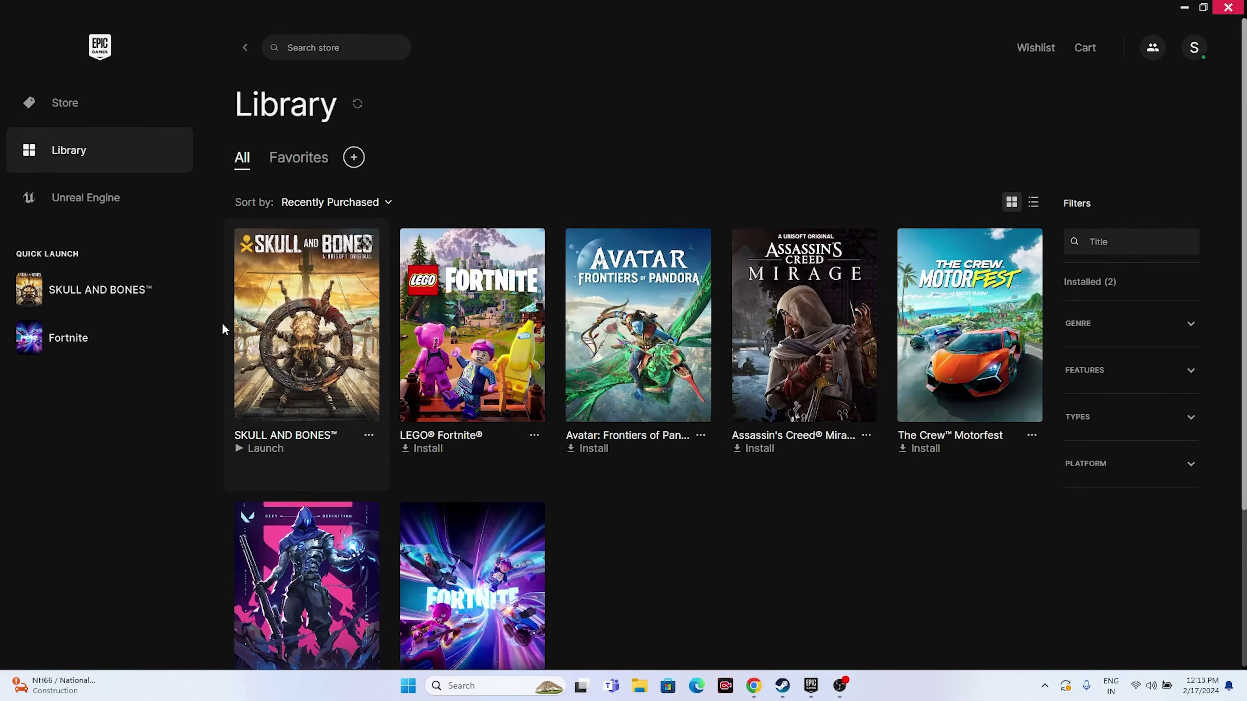
- View the Epic Games store's front page and return to the game library
{"action": "left_click", "coordinate": [88, 106]}
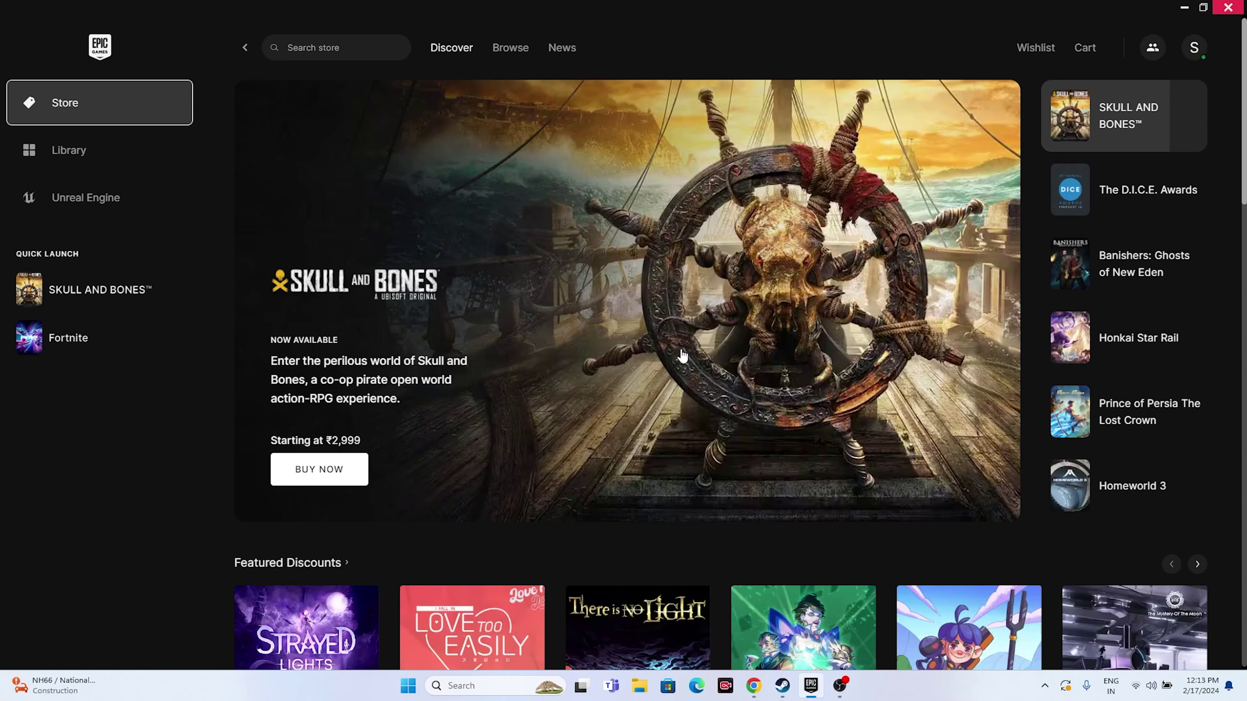
{"action": "left_click", "coordinate": [88, 157]}
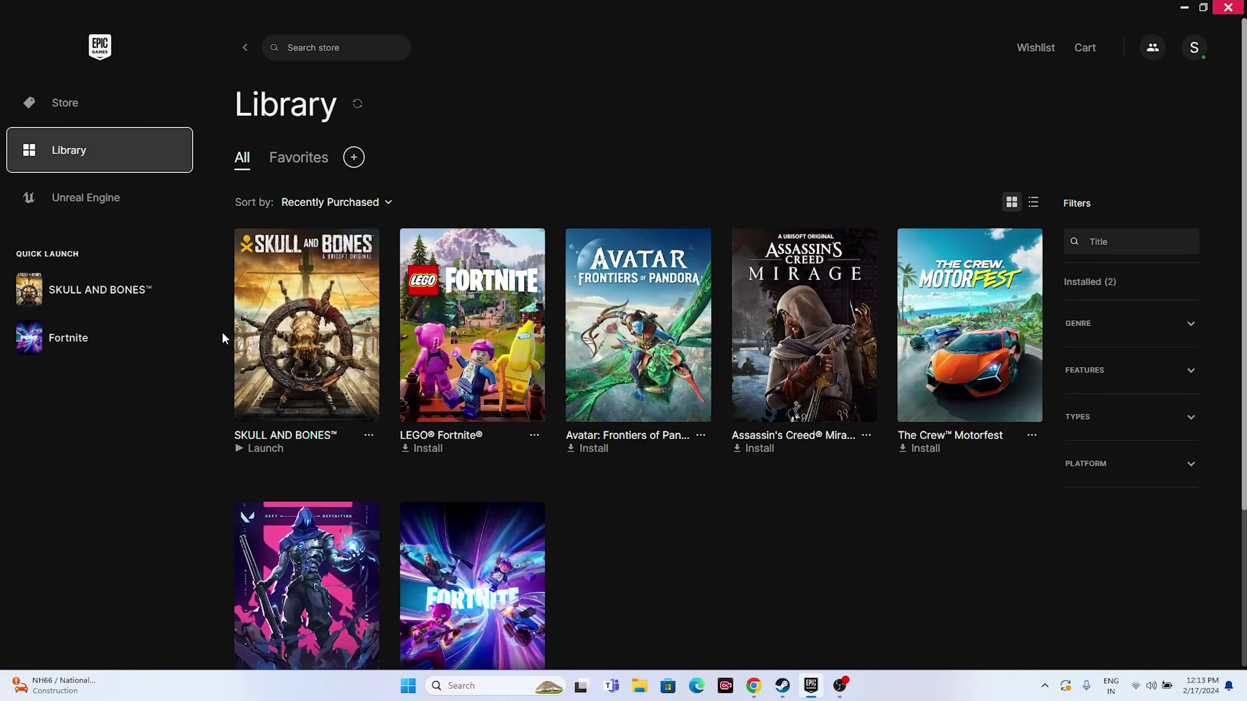